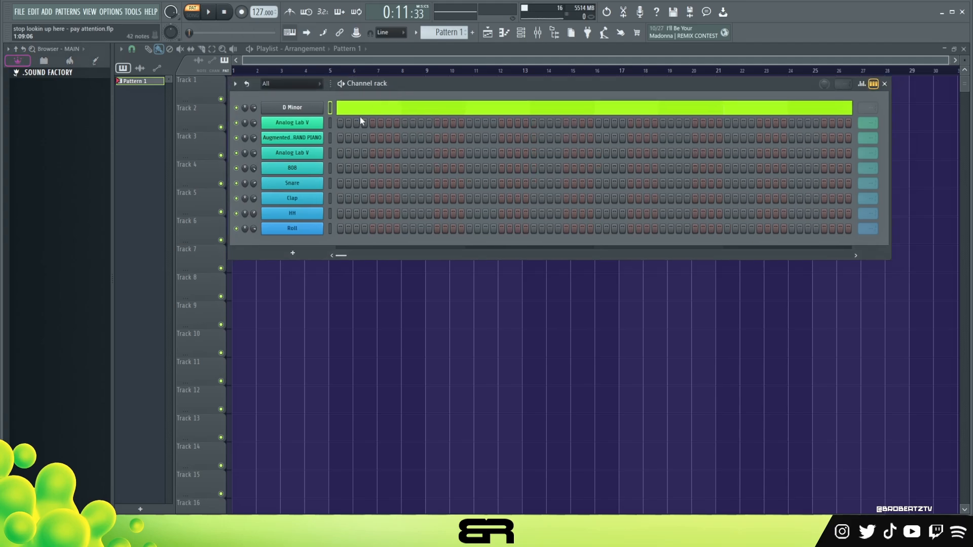
Open the piano roll of the Augmented GRAND PIANO channel
{"action": "double_click", "coordinate": [304, 129], "text": "ctrl"}
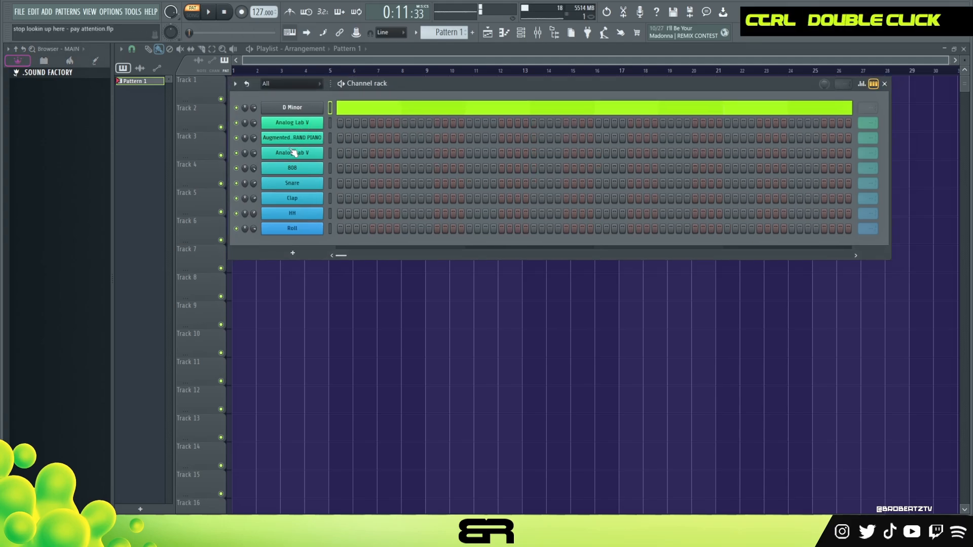
{"action": "left_click", "coordinate": [294, 138], "text": "ctrl"}
{"action": "right_click", "coordinate": [322, 134]}
{"action": "left_click", "coordinate": [369, 138]}
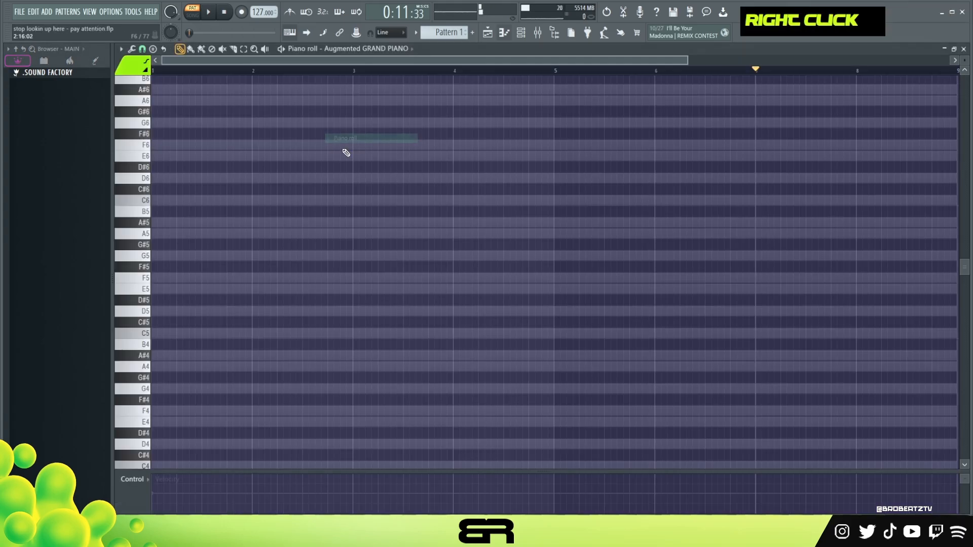
Set the piano roll snap to 1/2 beat and draw a one-bar D5 note in bar 1
{"action": "left_click", "coordinate": [142, 50]}
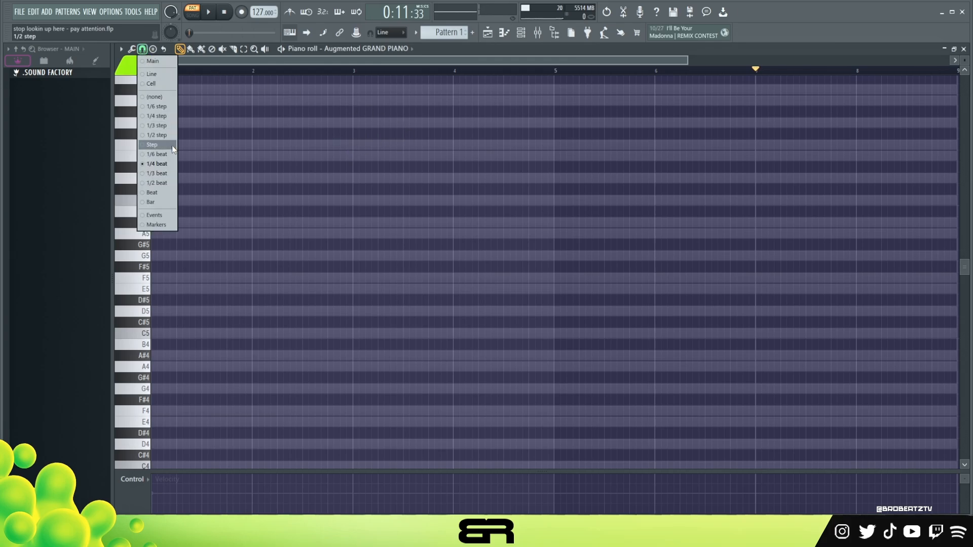
{"action": "left_click", "coordinate": [158, 182]}
{"action": "scroll", "coordinate": [229, 71], "scroll_direction": "up", "scroll_amount": 2}
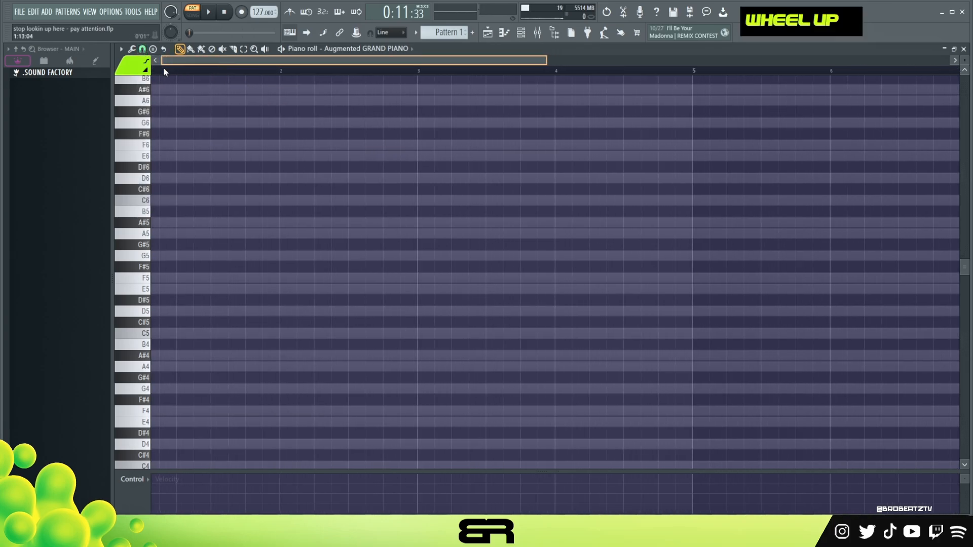
{"action": "left_click_drag", "start_coordinate": [547, 61], "coordinate": [442, 61]}
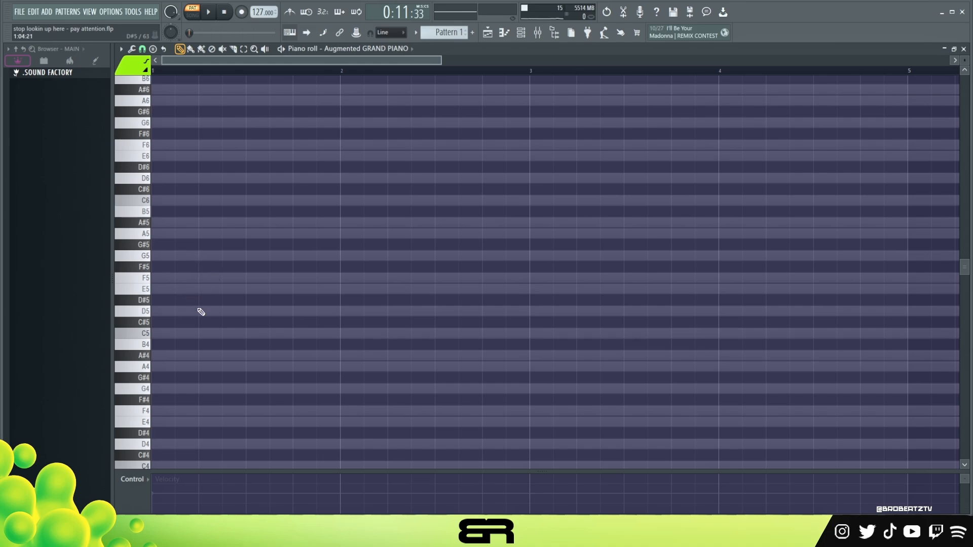
{"action": "left_click", "coordinate": [177, 312]}
{"action": "left_click_drag", "start_coordinate": [167, 311], "coordinate": [304, 325]}
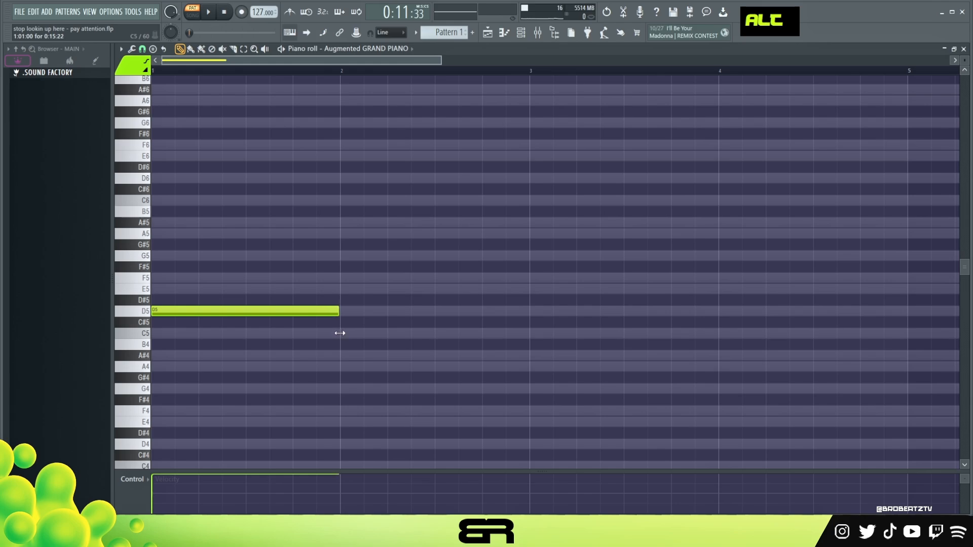
Copy the one-bar D5 note into bars 2, 3 and 4
{"action": "left_click_drag", "start_coordinate": [177, 311], "coordinate": [359, 314], "text": "shift"}
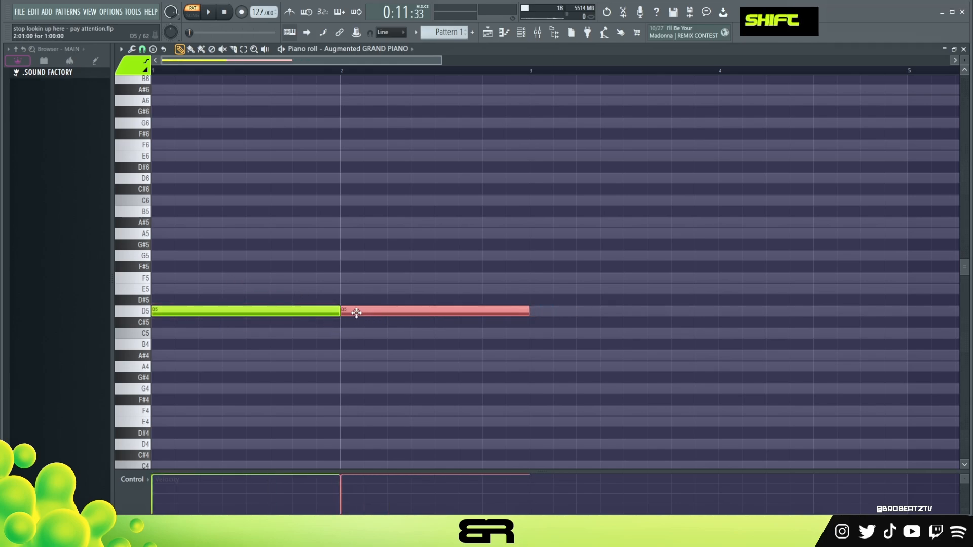
{"action": "left_click_drag", "start_coordinate": [254, 272], "coordinate": [436, 340], "text": "ctrl"}
{"action": "left_click_drag", "start_coordinate": [162, 310], "coordinate": [550, 318], "text": "shift"}
{"action": "right_click", "coordinate": [430, 248]}
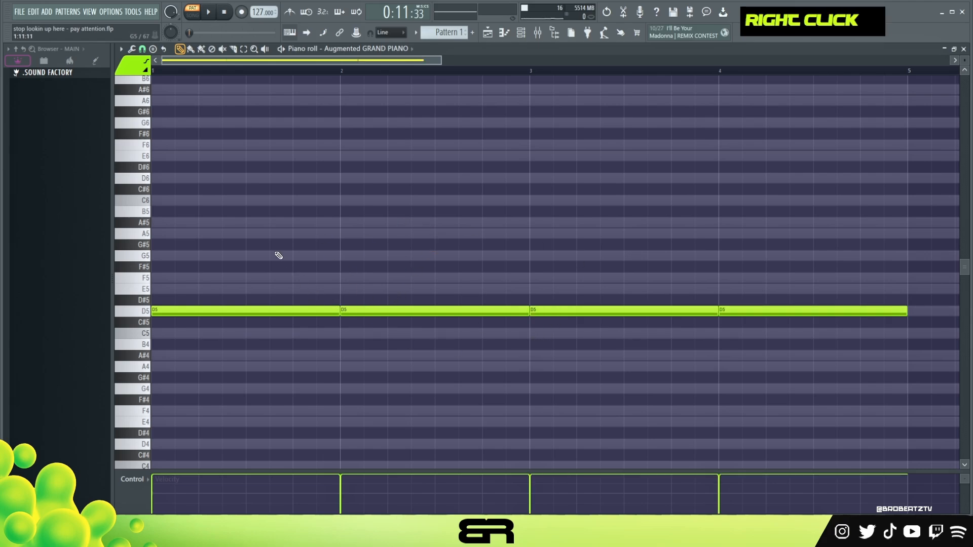
Delete the D5 copies in bars 2 to 4, keeping only the note in bar 1
{"action": "left_click_drag", "start_coordinate": [278, 256], "coordinate": [320, 325], "text": "ctrl"}
{"action": "right_click", "coordinate": [437, 333]}
{"action": "right_click", "coordinate": [760, 311]}
{"action": "right_click", "coordinate": [556, 311]}
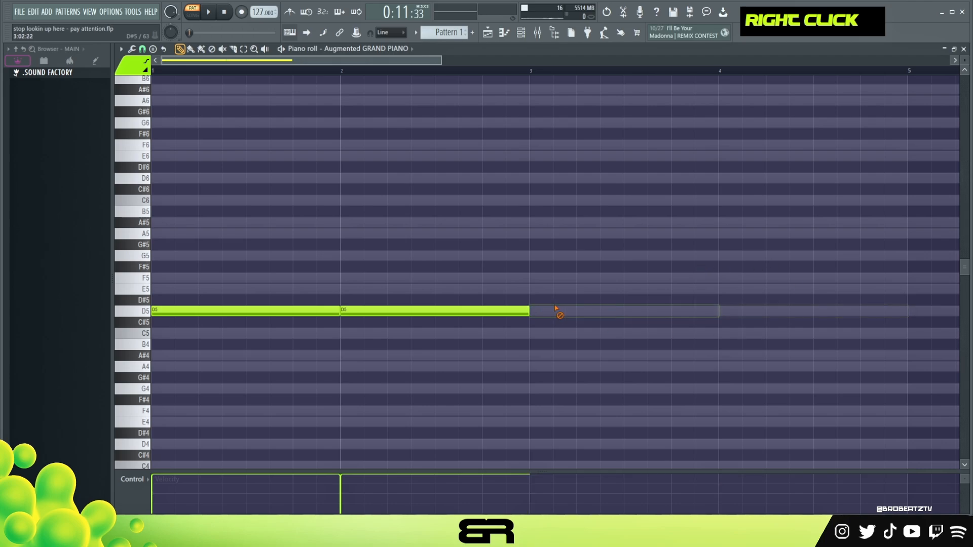
{"action": "right_click", "coordinate": [383, 310]}
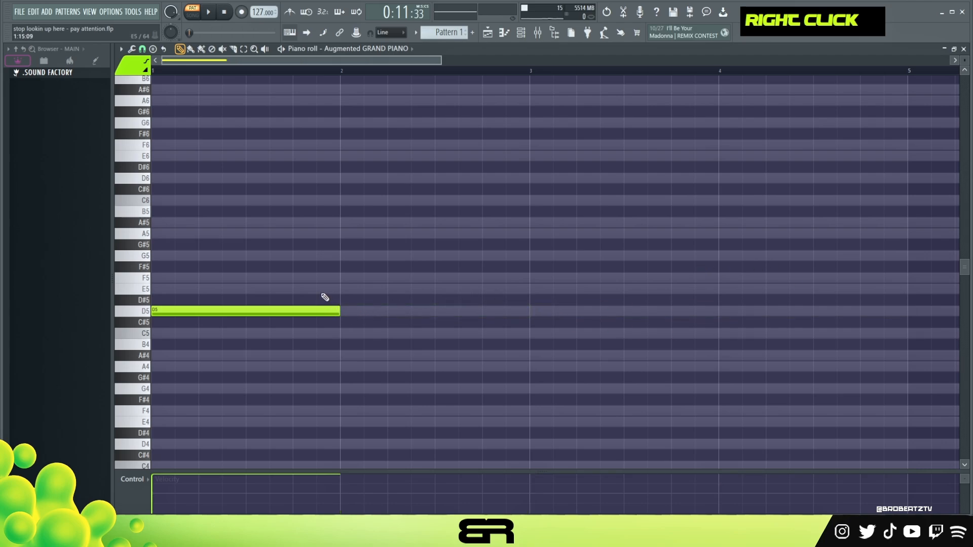
Add one-bar copies of the D5 note at A#4, F5 and C#5, with F5 in bar 2 and C#5 starting in bar 3
{"action": "left_click_drag", "start_coordinate": [205, 273], "coordinate": [164, 276]}
{"action": "left_click_drag", "start_coordinate": [198, 311], "coordinate": [180, 330]}
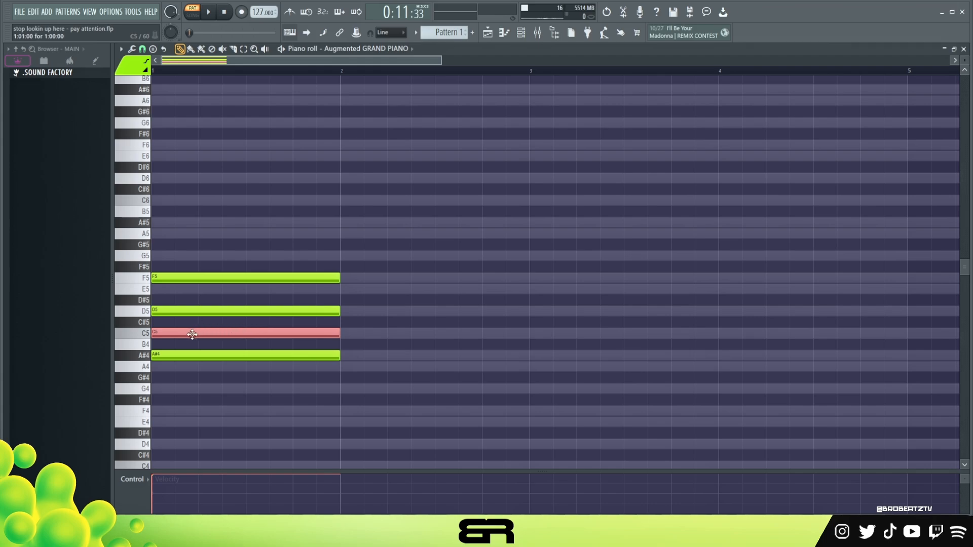
{"action": "left_click_drag", "start_coordinate": [192, 333], "coordinate": [499, 323]}
{"action": "left_click_drag", "start_coordinate": [239, 279], "coordinate": [417, 282]}
{"action": "left_click", "coordinate": [395, 277], "text": "ctrl+shift"}
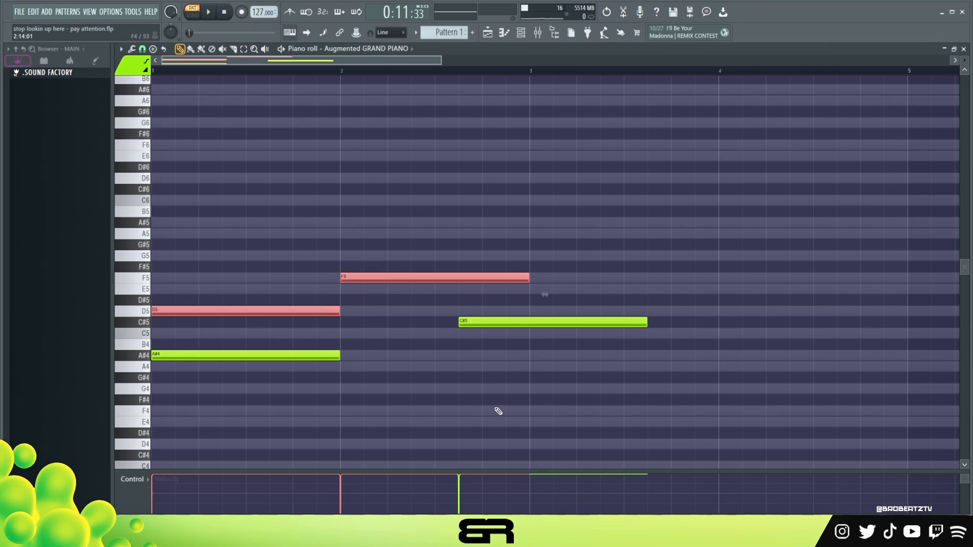
{"action": "left_click_drag", "start_coordinate": [495, 320], "coordinate": [619, 321]}
Move the A#4 note from bar 1 to the start of bar 2
{"action": "left_click", "coordinate": [252, 357], "text": "ctrl"}
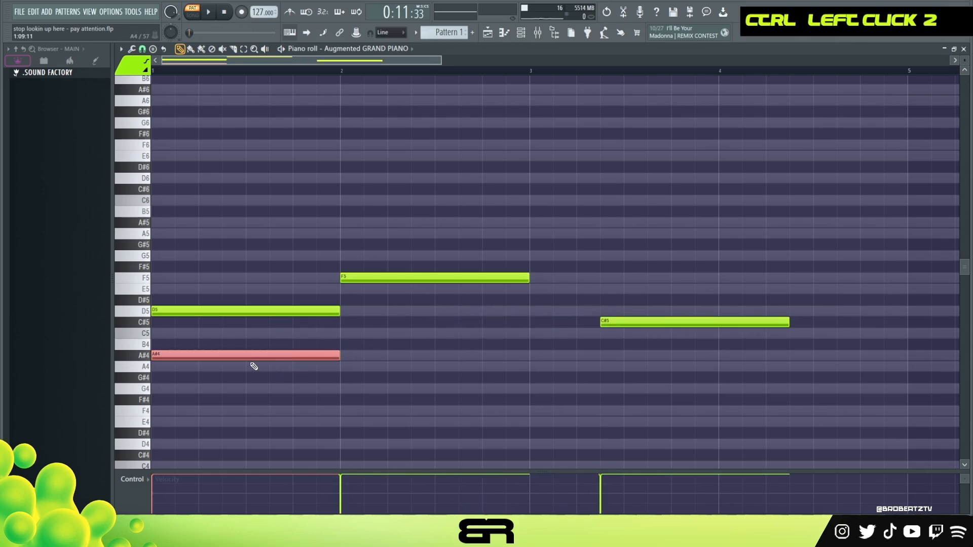
{"action": "left_click_drag", "start_coordinate": [186, 359], "coordinate": [320, 359]}
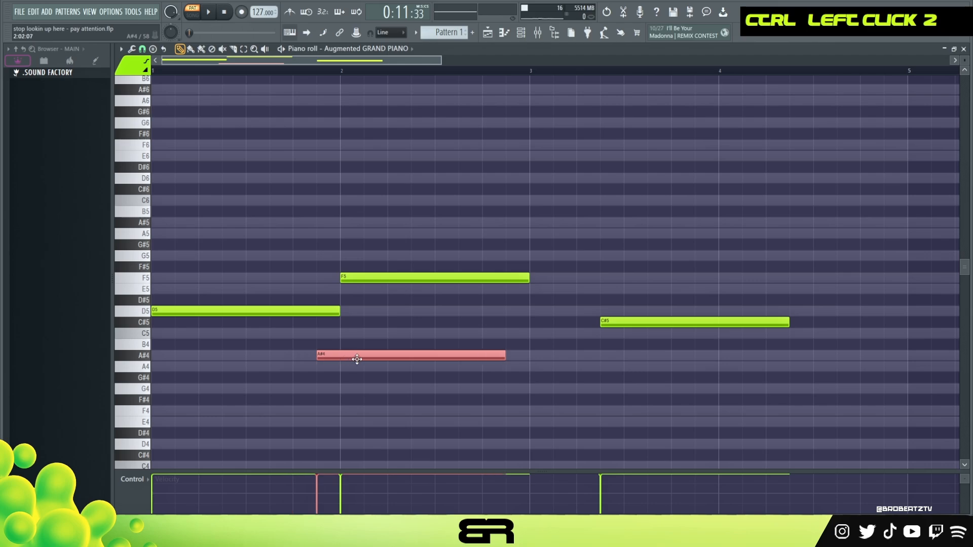
{"action": "left_click_drag", "start_coordinate": [340, 357], "coordinate": [375, 358]}
Move the F5 note to the start of bar 3 and transpose it down an octave to F4
{"action": "left_click", "coordinate": [370, 278], "text": "ctrl"}
{"action": "left_click_drag", "start_coordinate": [363, 279], "coordinate": [559, 281]}
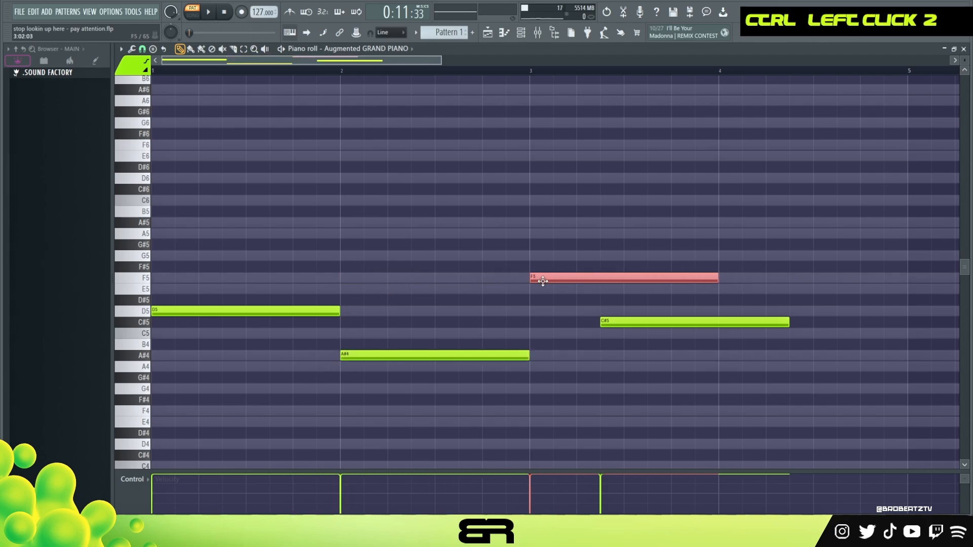
{"action": "key", "text": "ctrl+Down"}
{"action": "right_click", "coordinate": [560, 278]}
Move the C#5 note to C5 at the start of bar 4 and play the four-note progression in pattern mode
{"action": "left_click_drag", "start_coordinate": [639, 319], "coordinate": [769, 341]}
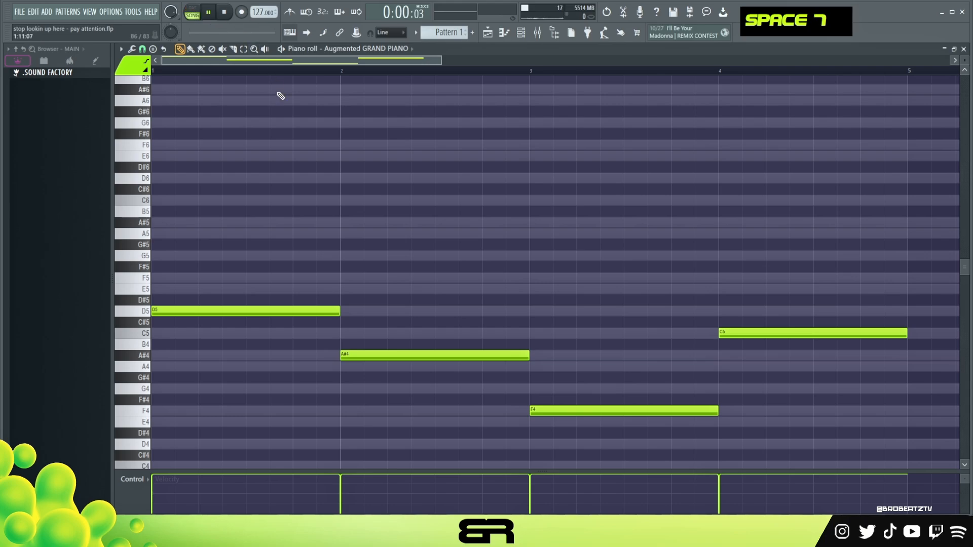
{"action": "left_click", "coordinate": [208, 13]}
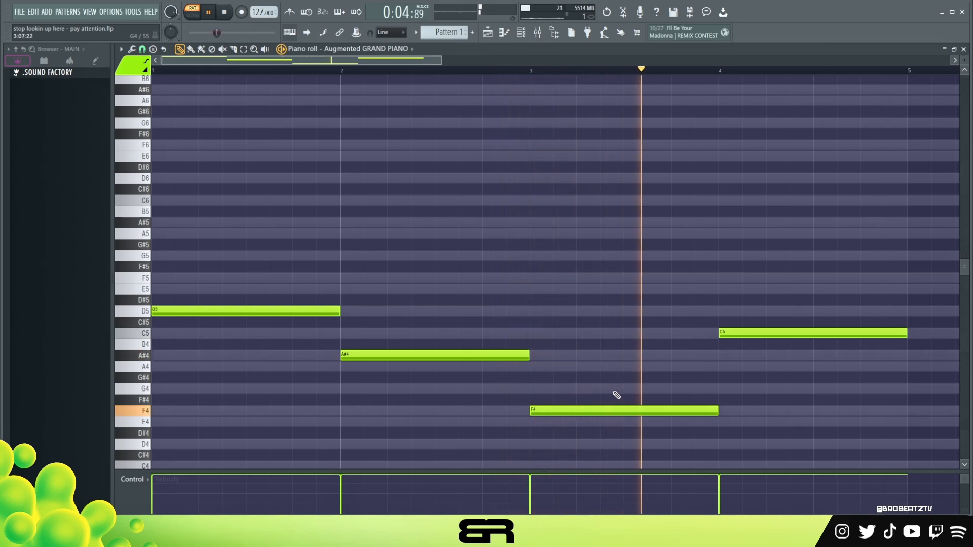
{"action": "key", "text": "space"}
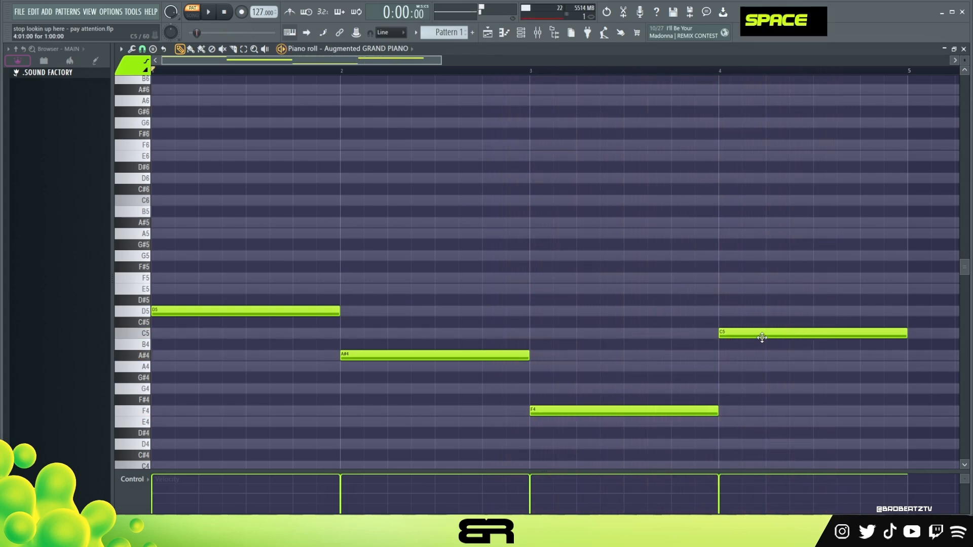
Raise the F4 note in bar 3 by an octave and return it to F4
{"action": "left_click", "coordinate": [682, 411], "text": "ctrl"}
{"action": "key", "text": "ctrl+Up"}
{"action": "right_click", "coordinate": [573, 281], "text": "alt"}
{"action": "left_click_drag", "start_coordinate": [676, 240], "coordinate": [629, 321]}
{"action": "key", "text": "ctrl+Down"}
Add one-bar F5 notes in bars 1 to 4 by copying the F4 note, keeping the original notes
{"action": "left_click", "coordinate": [573, 410], "text": "ctrl"}
{"action": "mouse_move", "coordinate": [573, 410]}
{"action": "left_mouse_down", "text": "shift"}
{"action": "mouse_move", "coordinate": [576, 276]}
{"action": "mouse_move", "coordinate": [155, 281]}
{"action": "mouse_move", "coordinate": [768, 279]}
{"action": "mouse_move", "coordinate": [744, 279]}
{"action": "left_mouse_up", "text": "shift"}
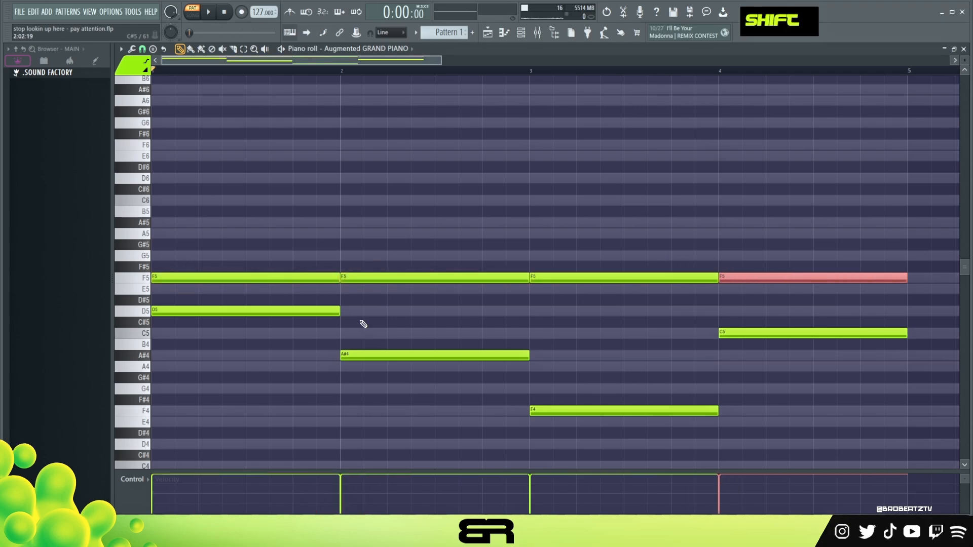
Try raising the A#4 note in bar 2 and the F4 note in bar 3 by an octave
{"action": "left_click", "coordinate": [389, 354], "text": "ctrl"}
{"action": "key", "text": "ctrl+Up"}
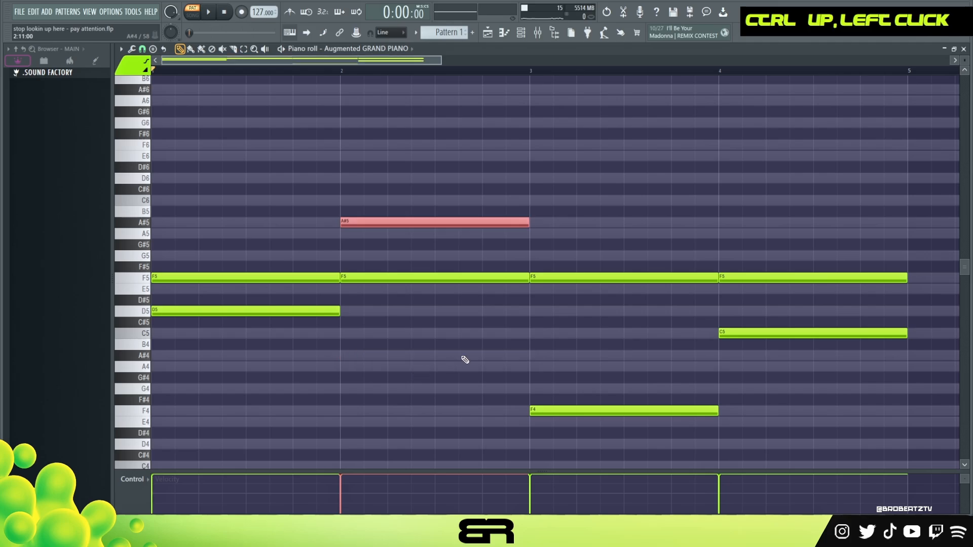
{"action": "left_click", "coordinate": [592, 410], "text": "ctrl"}
{"action": "key", "text": "ctrl+Up"}
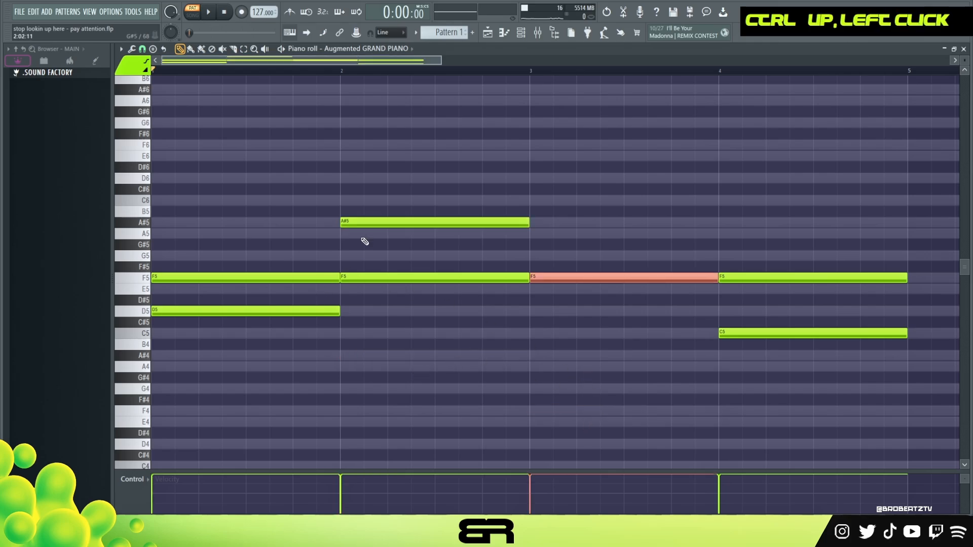
{"action": "right_click", "coordinate": [588, 278], "text": "alt"}
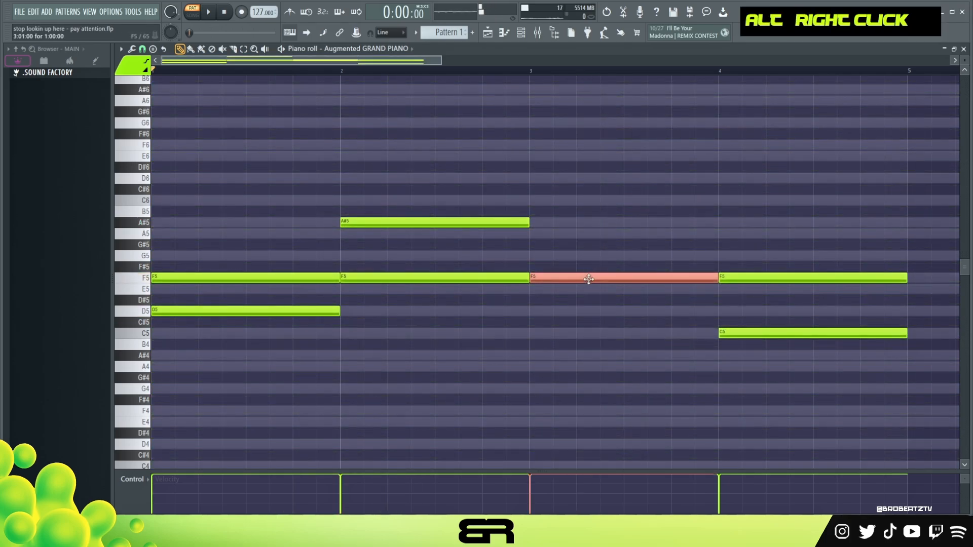
Transpose the raised notes in bars 2 and 3 back down an octave to A#4 and F4
{"action": "key", "text": "ctrl+Down"}
{"action": "left_click", "coordinate": [507, 222], "text": "ctrl"}
{"action": "key", "text": "ctrl+Down"}
{"action": "right_click", "coordinate": [544, 266]}
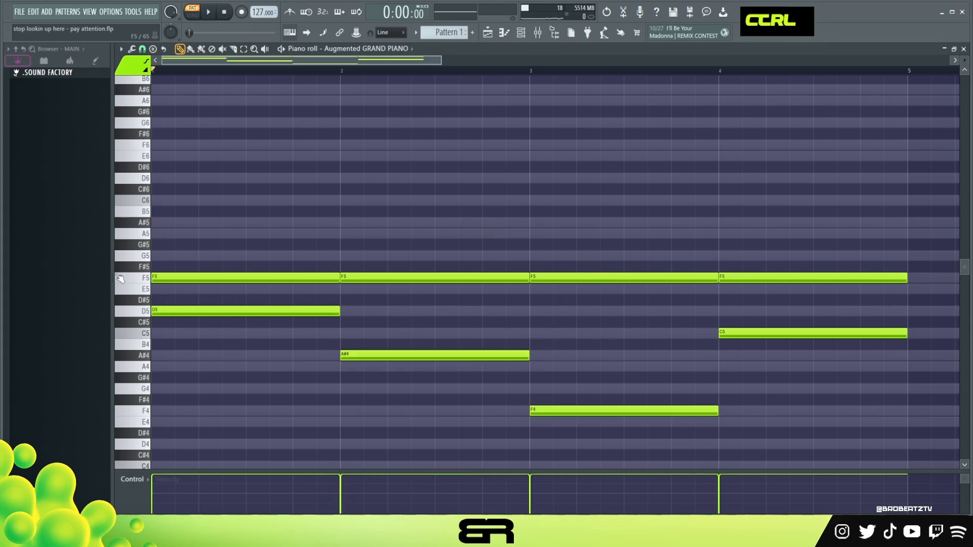
Duplicate all four F5 notes an octave higher at F6
{"action": "left_click", "coordinate": [144, 279], "text": "ctrl"}
{"action": "key", "text": "ctrl+Up"}
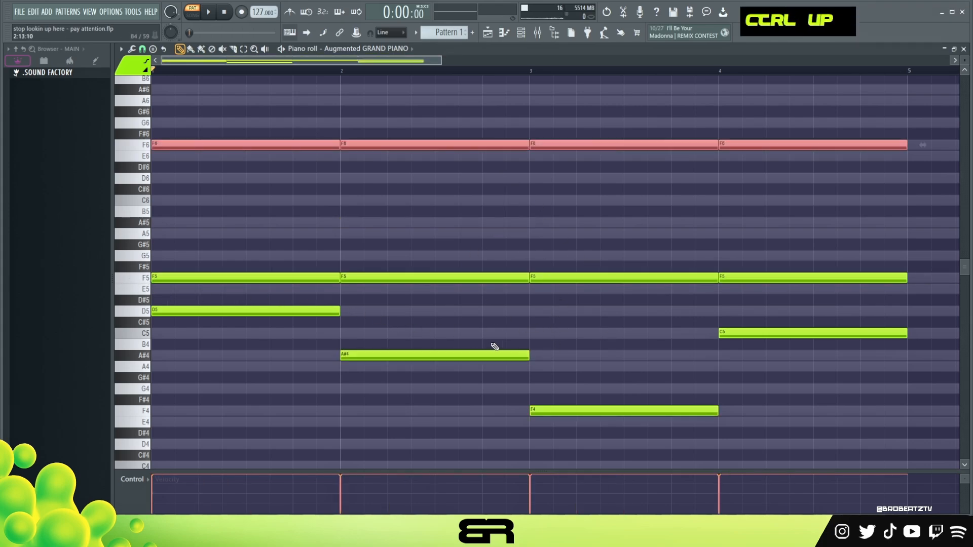
{"action": "right_click", "coordinate": [512, 222]}
Copy the whole four-bar progression into bars 5 to 8 and play it back
{"action": "key", "text": "ctrl+a"}
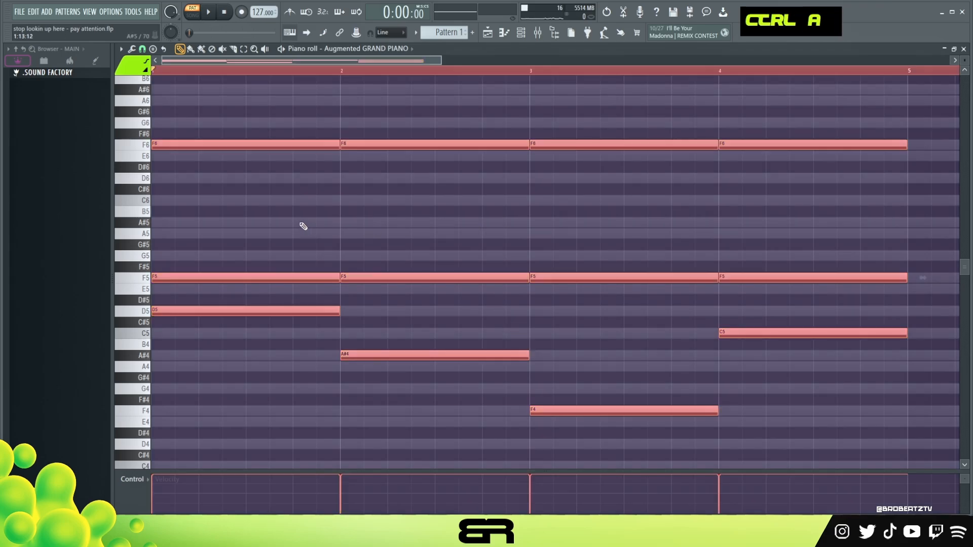
{"action": "left_click_drag", "start_coordinate": [162, 144], "coordinate": [926, 156]}
{"action": "right_click", "coordinate": [591, 113]}
{"action": "right_click", "coordinate": [527, 119], "text": "ctrl"}
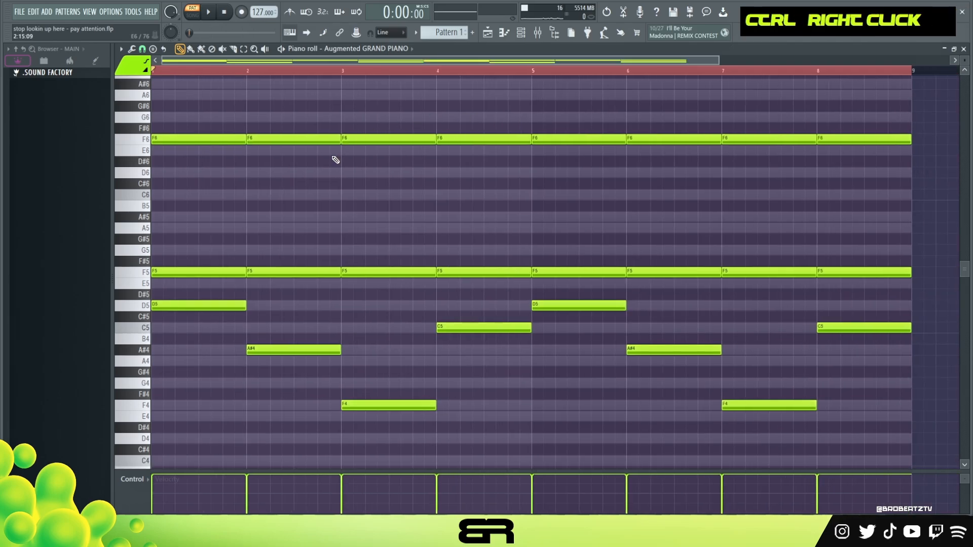
{"action": "key", "text": "space"}
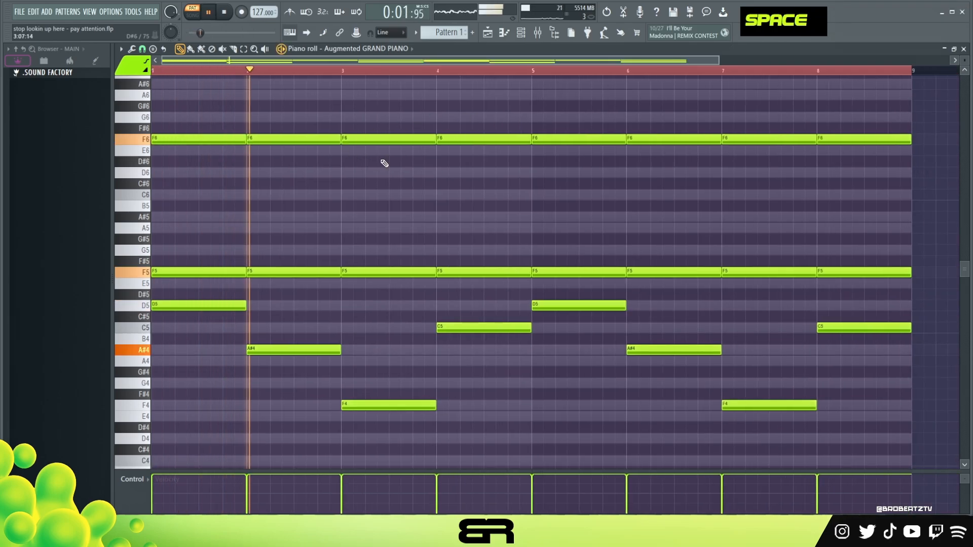
{"action": "right_click", "coordinate": [517, 210]}
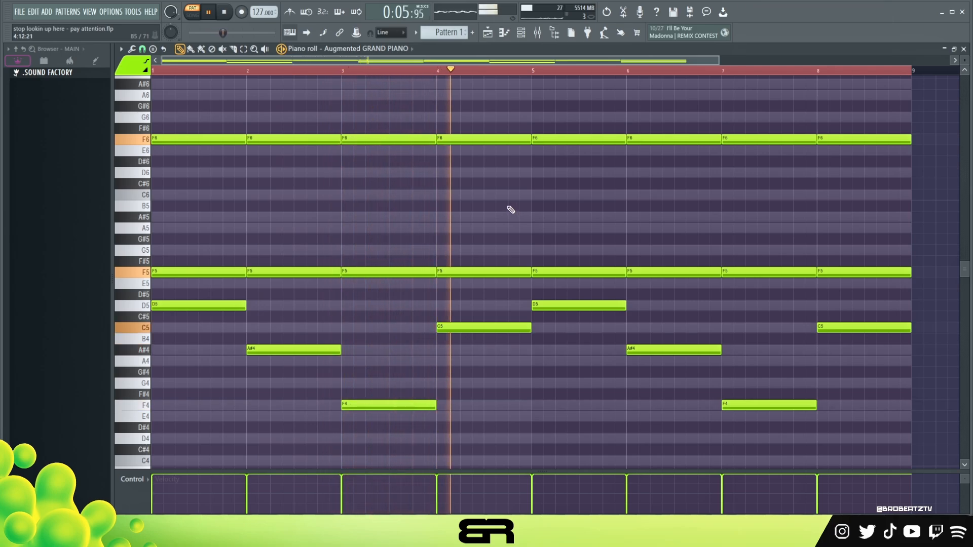
Split the C5 notes in bars 4 and 8 into two notes each, the first lasting 10 steps
{"action": "left_click", "coordinate": [522, 327], "text": "ctrl"}
{"action": "left_click", "coordinate": [904, 328], "text": "ctrl+shift"}
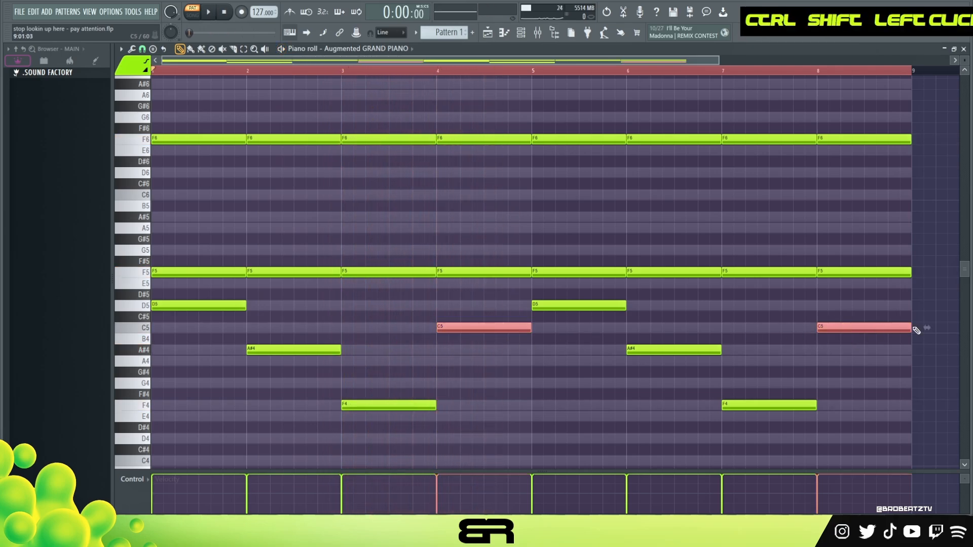
{"action": "left_click_drag", "start_coordinate": [882, 334], "coordinate": [926, 328]}
{"action": "right_click", "coordinate": [908, 377]}
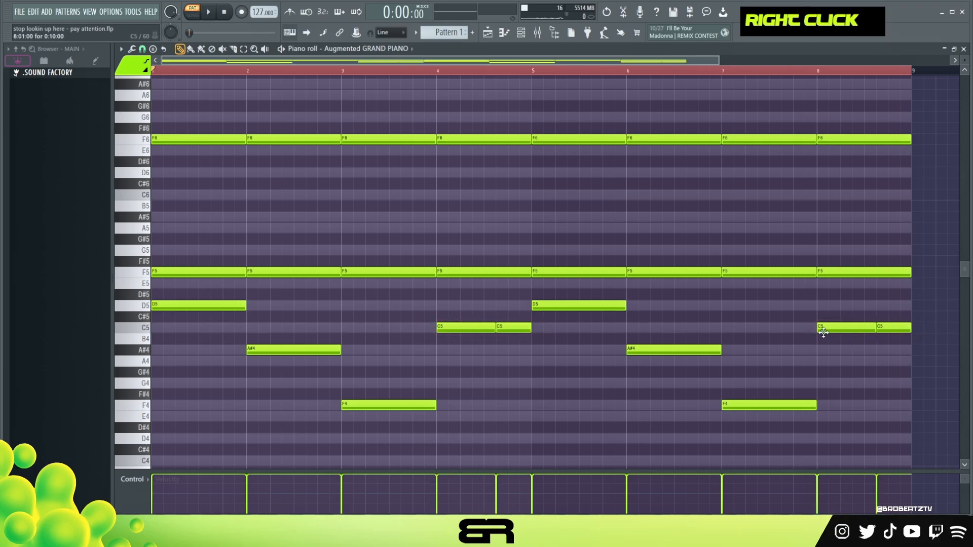
Lower the velocity of all notes slightly and listen to the start of the progression
{"action": "scroll", "coordinate": [759, 291], "scroll_direction": "down", "scroll_amount": 6}
{"action": "key", "text": "space"}
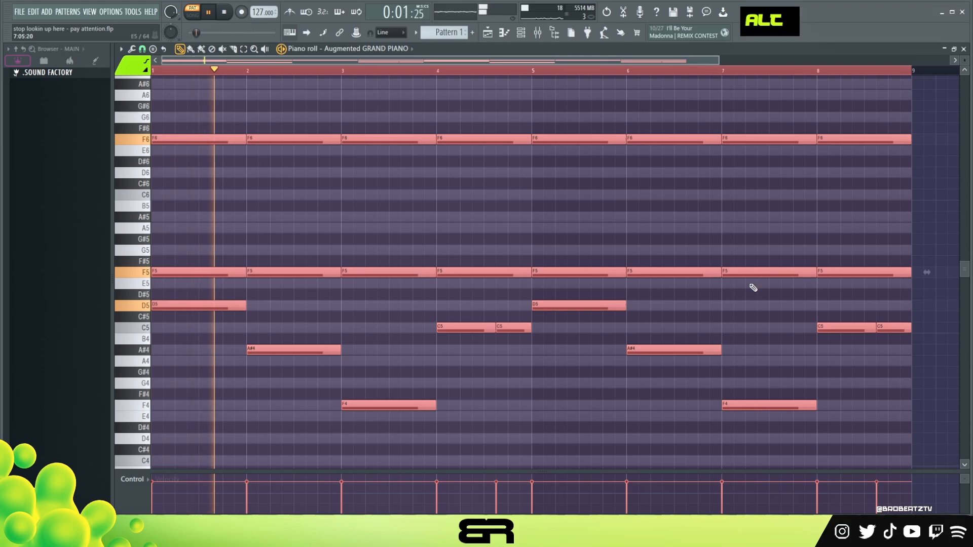
{"action": "key", "text": "space"}
Cut the note data from the Augmented GRAND PIANO channel in the channel rack
{"action": "left_click", "coordinate": [522, 32]}
{"action": "right_click", "coordinate": [321, 135]}
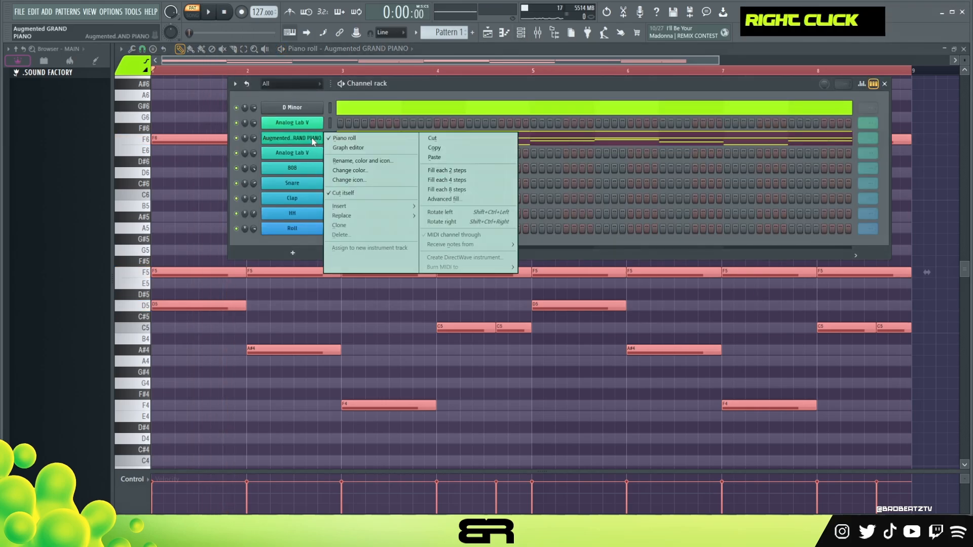
{"action": "left_click", "coordinate": [436, 142]}
Paste the notes into the Analog Lab V channel below Augmented GRAND PIANO and play them briefly
{"action": "right_click", "coordinate": [310, 153]}
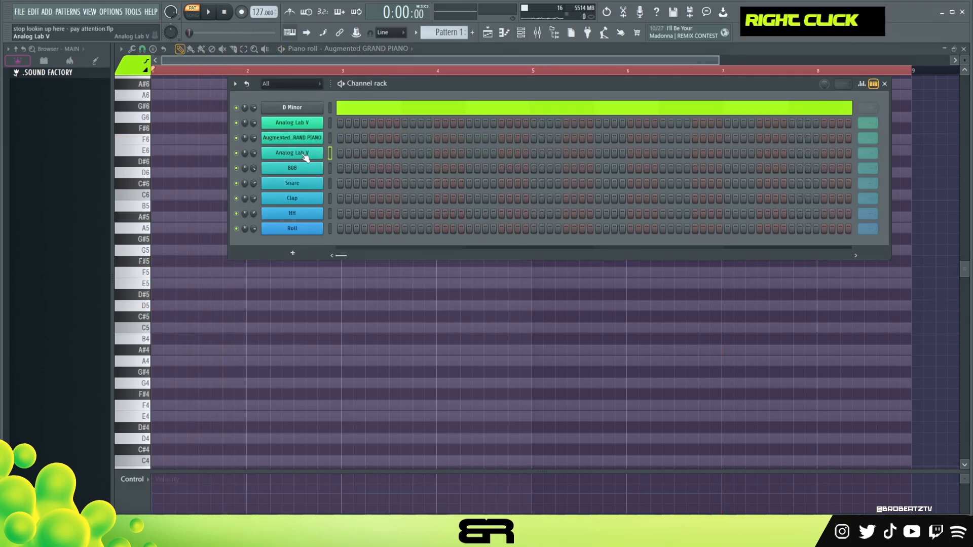
{"action": "left_click", "coordinate": [306, 155], "text": "ctrl"}
{"action": "right_click", "coordinate": [307, 153]}
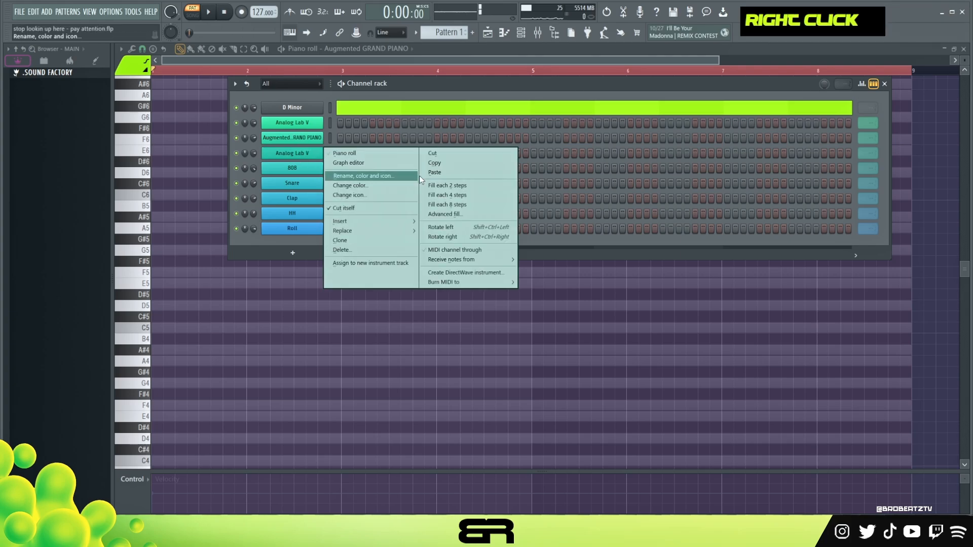
{"action": "left_click", "coordinate": [434, 172]}
{"action": "key", "text": "space"}
{"action": "key", "text": "space"}
Move the notes from the lower Analog Lab V channel to the upper one and open the upper channel's instrument window
{"action": "right_click", "coordinate": [309, 153]}
{"action": "left_click", "coordinate": [439, 153]}
{"action": "right_click", "coordinate": [319, 123]}
{"action": "left_click", "coordinate": [435, 142]}
{"action": "left_click", "coordinate": [313, 124]}
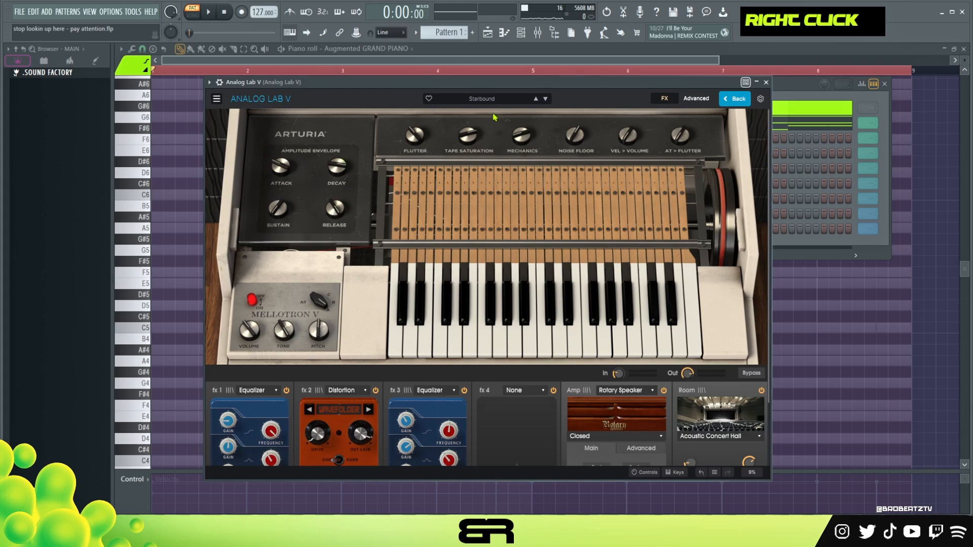
Close the instrument window, open the upper Analog Lab V channel's piano roll and listen to the progression
{"action": "left_click", "coordinate": [764, 84]}
{"action": "key", "text": "space"}
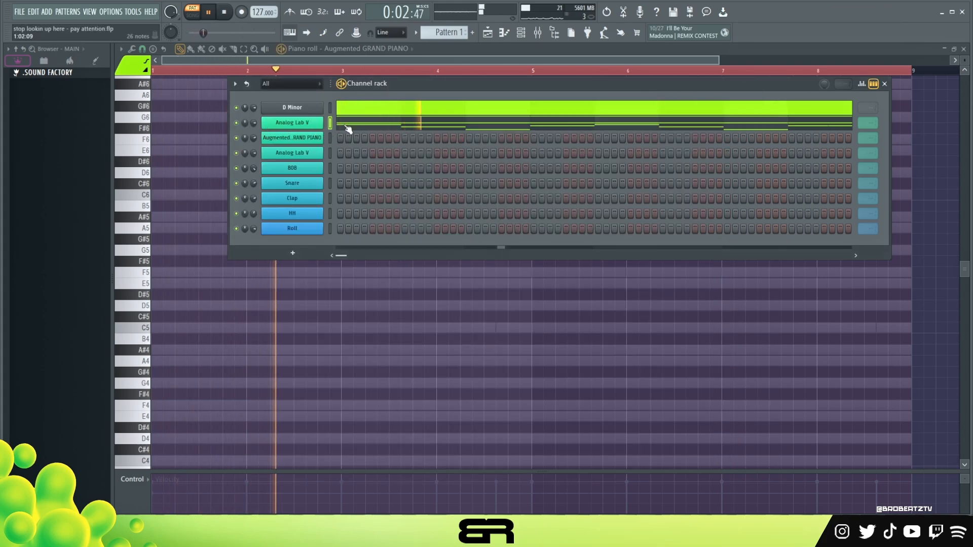
{"action": "left_click", "coordinate": [339, 124]}
{"action": "scroll", "coordinate": [461, 189], "scroll_direction": "up", "scroll_amount": 4}
{"action": "right_click", "coordinate": [554, 208]}
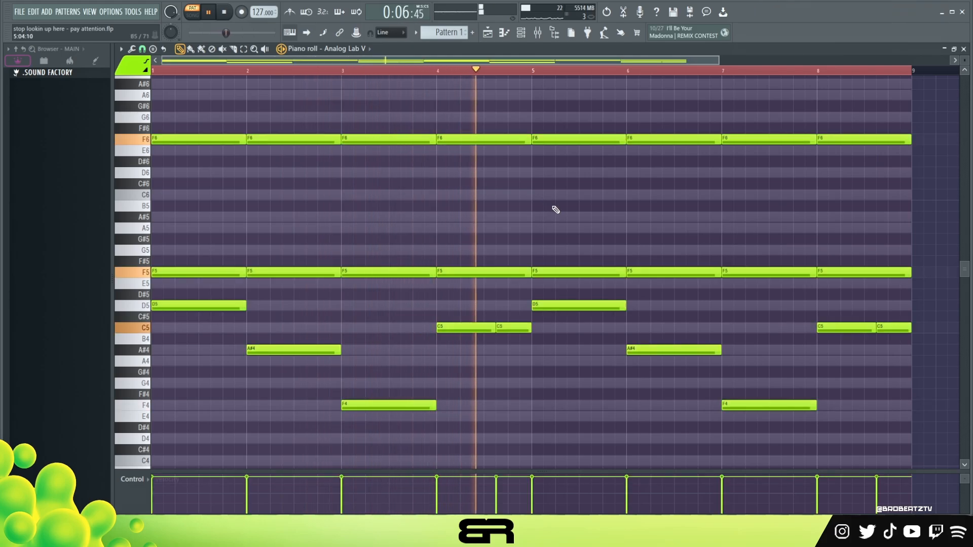
{"action": "key", "text": "space"}
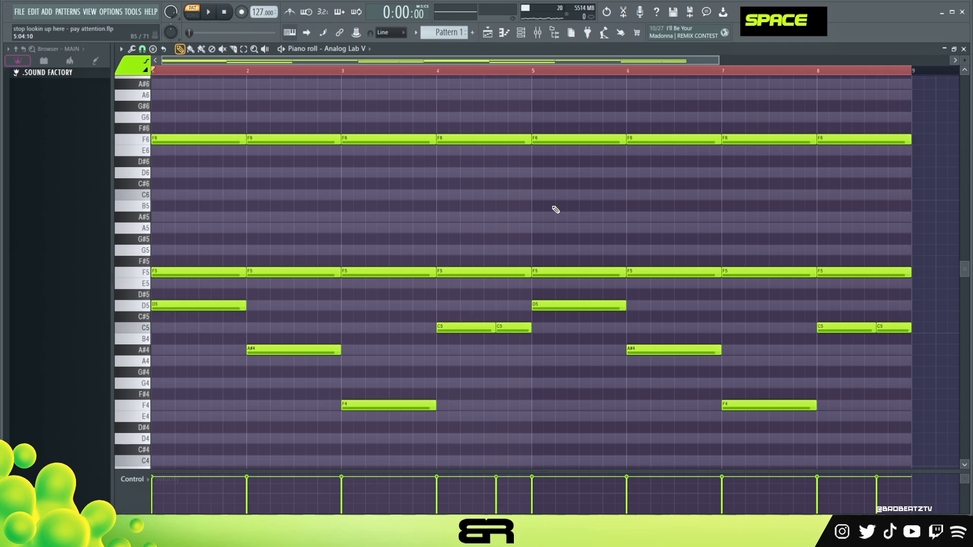
Check the Augmented GRAND PIANO instrument and paste the progression's notes into its channel
{"action": "key", "text": "F6"}
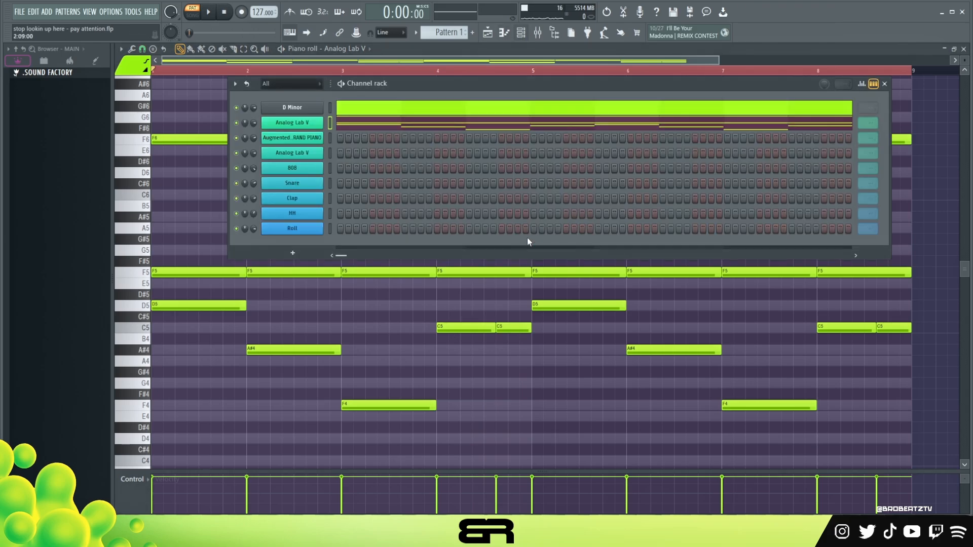
{"action": "left_click", "coordinate": [309, 143]}
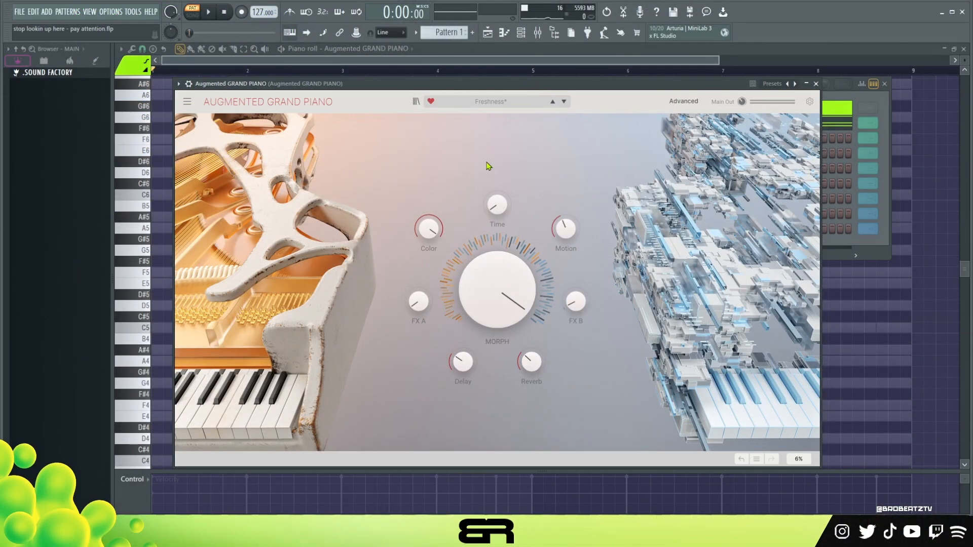
{"action": "left_click", "coordinate": [816, 84]}
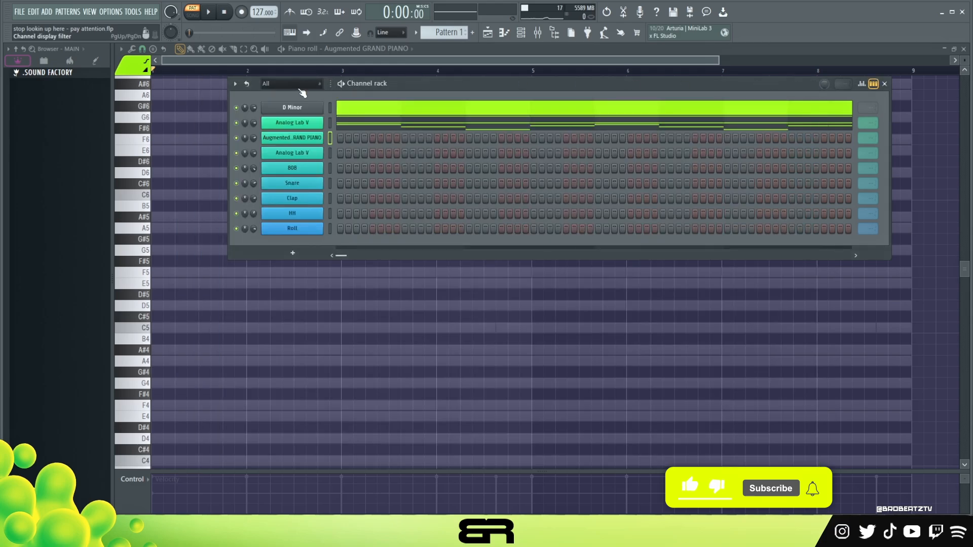
{"action": "right_click", "coordinate": [293, 133]}
{"action": "left_click", "coordinate": [445, 153]}
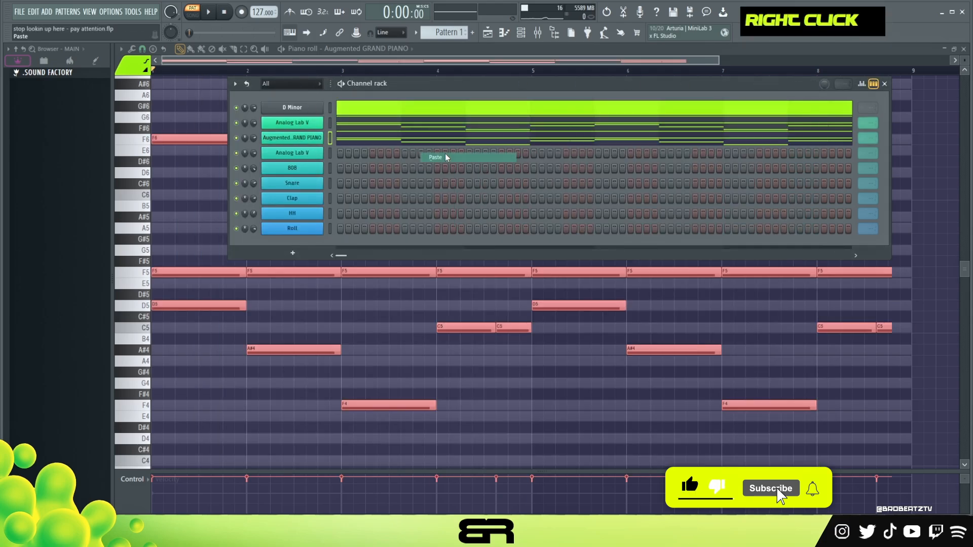
{"action": "key", "text": "F6"}
Delete the second half of the Augmented GRAND PIANO notes, keeping bars 1 to 4
{"action": "left_click_drag", "start_coordinate": [718, 60], "coordinate": [484, 414]}
{"action": "key", "text": "Delete"}
{"action": "left_click_drag", "start_coordinate": [803, 59], "coordinate": [432, 74]}
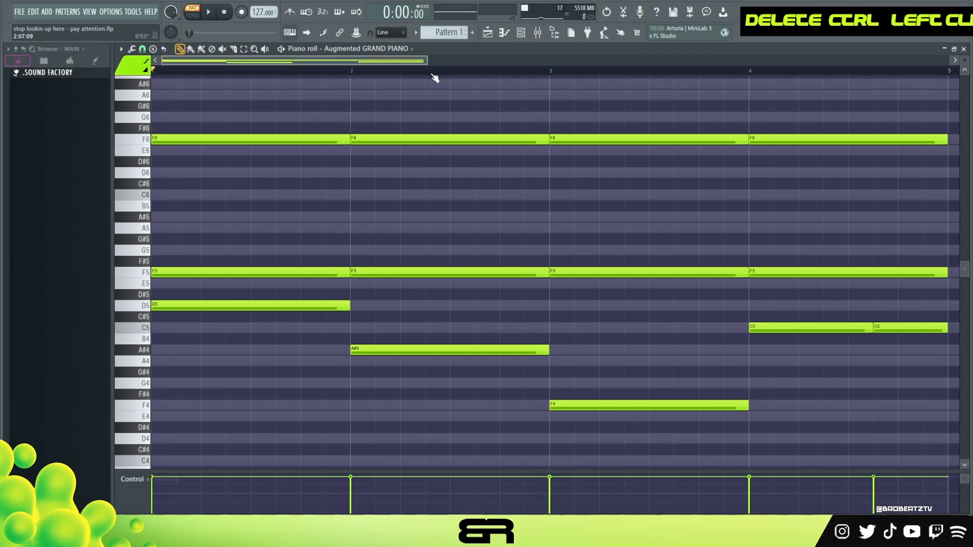
{"action": "right_click", "coordinate": [382, 234]}
Shorten all the bass notes in bars 1 to 4, including the last C5, to about one beat each
{"action": "left_click_drag", "start_coordinate": [257, 279], "coordinate": [794, 429]}
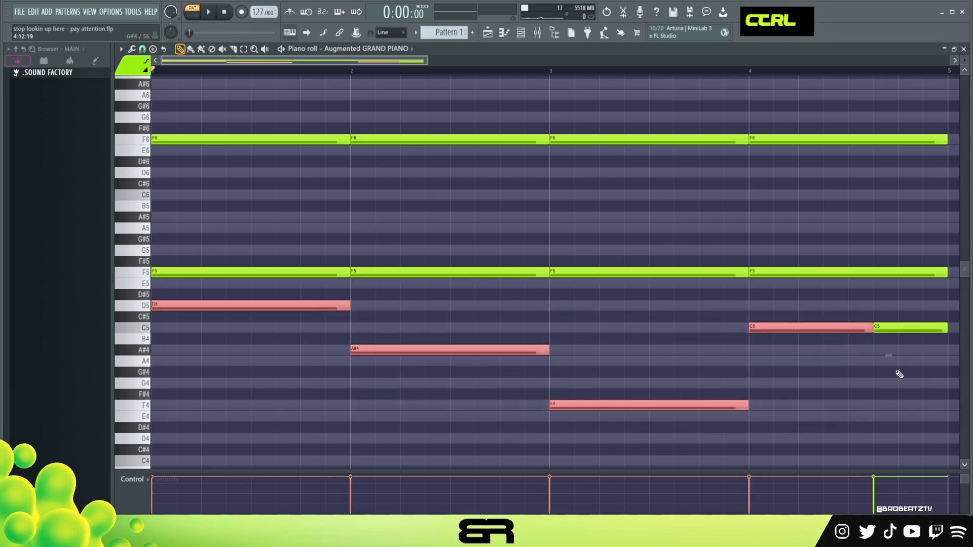
{"action": "left_click", "coordinate": [912, 328], "text": "ctrl+shift"}
{"action": "key", "text": "alt"}
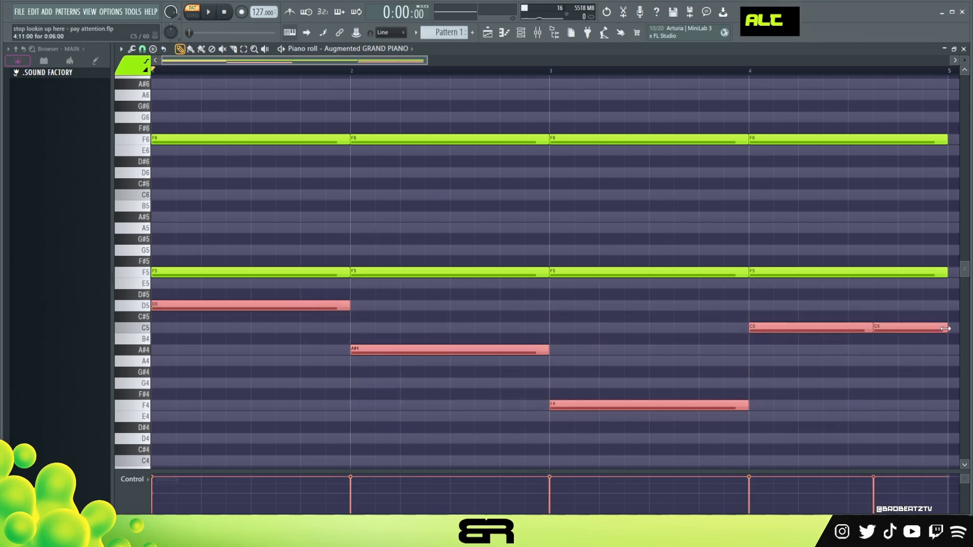
{"action": "left_click_drag", "start_coordinate": [348, 307], "coordinate": [608, 421]}
{"action": "right_click", "coordinate": [229, 333], "text": "alt"}
{"action": "left_click_drag", "start_coordinate": [675, 410], "coordinate": [400, 352]}
{"action": "key", "text": "ctrl+z"}
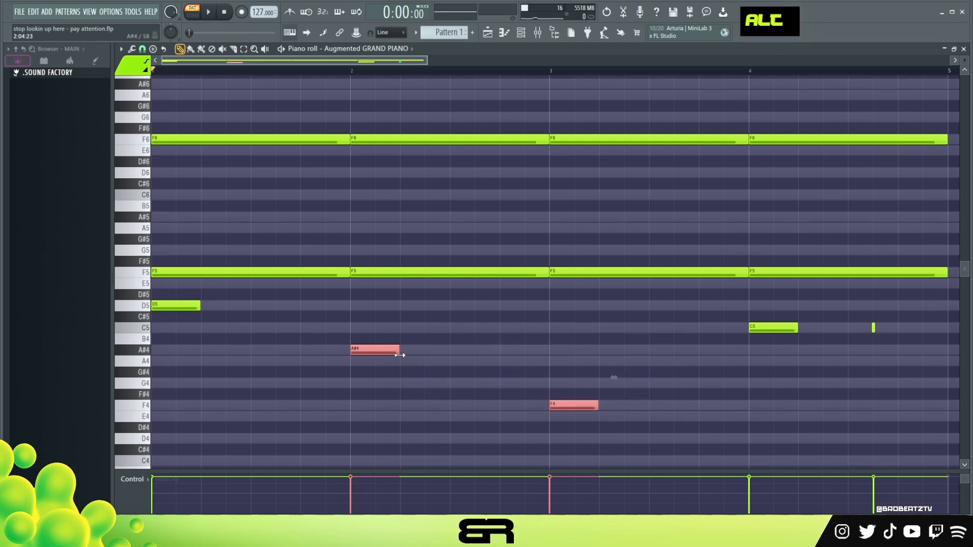
{"action": "right_click", "coordinate": [680, 343]}
{"action": "left_click_drag", "start_coordinate": [874, 328], "coordinate": [922, 335]}
Transpose the bass notes down one octave and play the start of the pattern to compare
{"action": "left_click_drag", "start_coordinate": [923, 290], "coordinate": [200, 421]}
{"action": "key", "text": "ctrl+Down"}
{"action": "scroll", "coordinate": [270, 289], "scroll_direction": "down", "scroll_amount": 4}
{"action": "key", "text": "space"}
{"action": "key", "text": "space"}
{"action": "key", "text": "space"}
{"action": "key", "text": "space"}
{"action": "key", "text": "ctrl+Up"}
{"action": "key", "text": "ctrl+Down"}
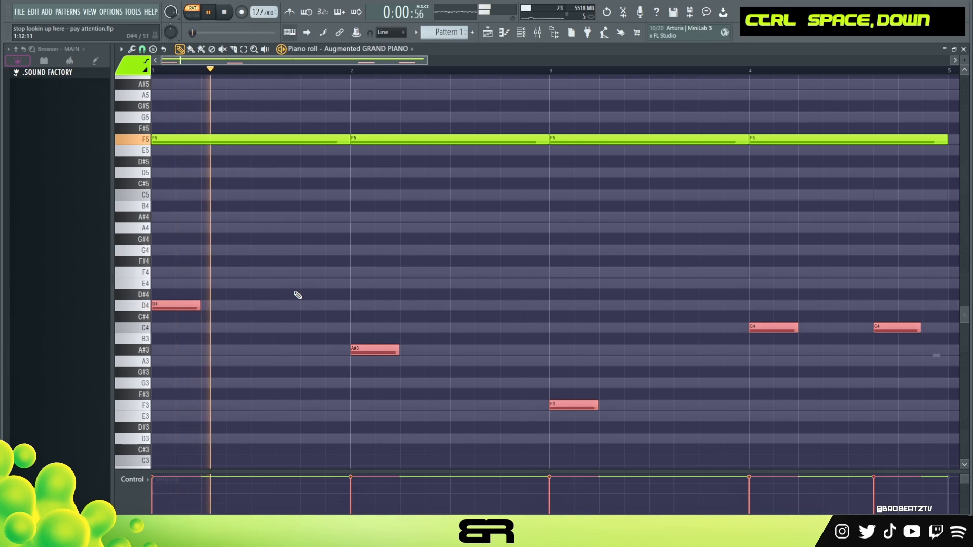
{"action": "key", "text": "space"}
Delete the F5 and F6 notes in bars 2 to 4, keeping those in bar 1
{"action": "scroll", "coordinate": [317, 297], "scroll_direction": "up", "scroll_amount": 6}
{"action": "right_click", "coordinate": [238, 281]}
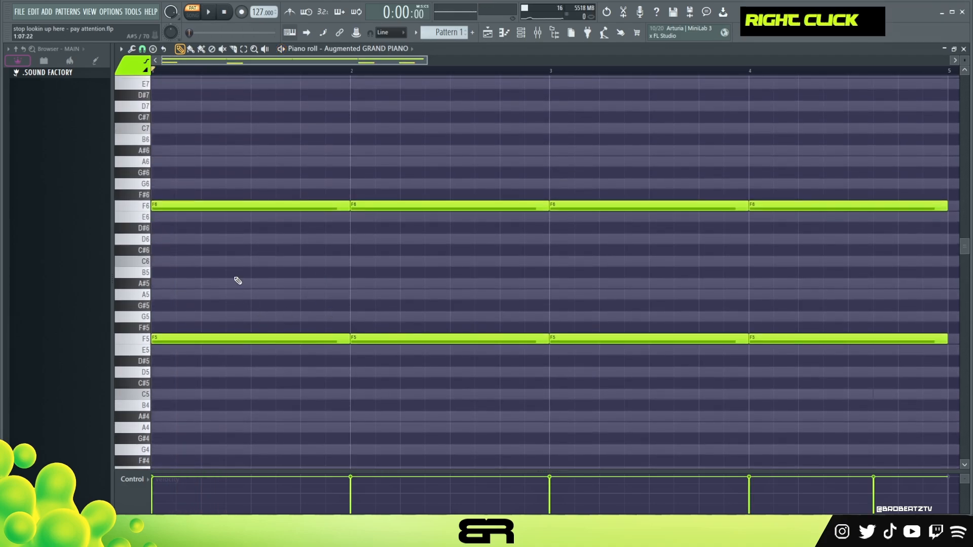
{"action": "left_click_drag", "start_coordinate": [161, 117], "coordinate": [340, 339]}
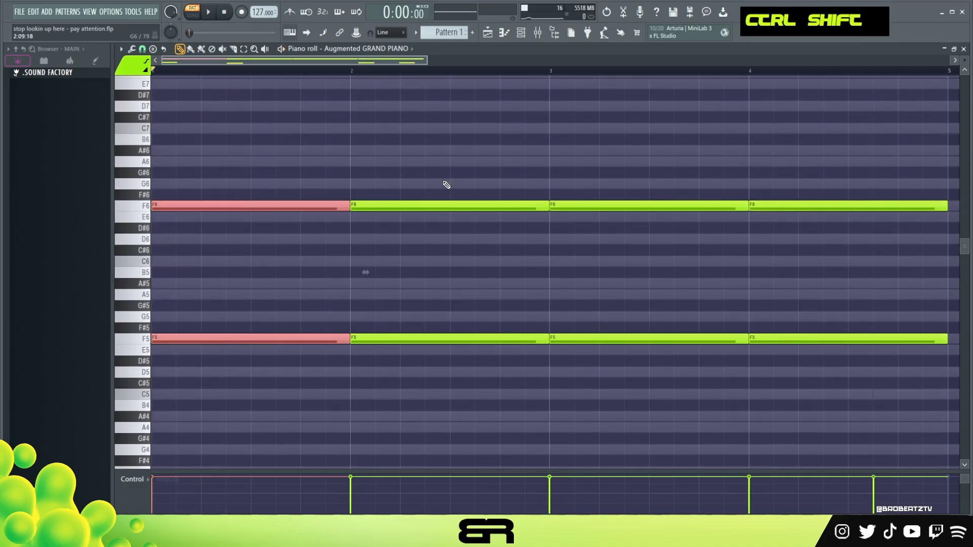
{"action": "left_click_drag", "start_coordinate": [431, 183], "coordinate": [782, 387]}
{"action": "key", "text": "ctrl+Delete"}
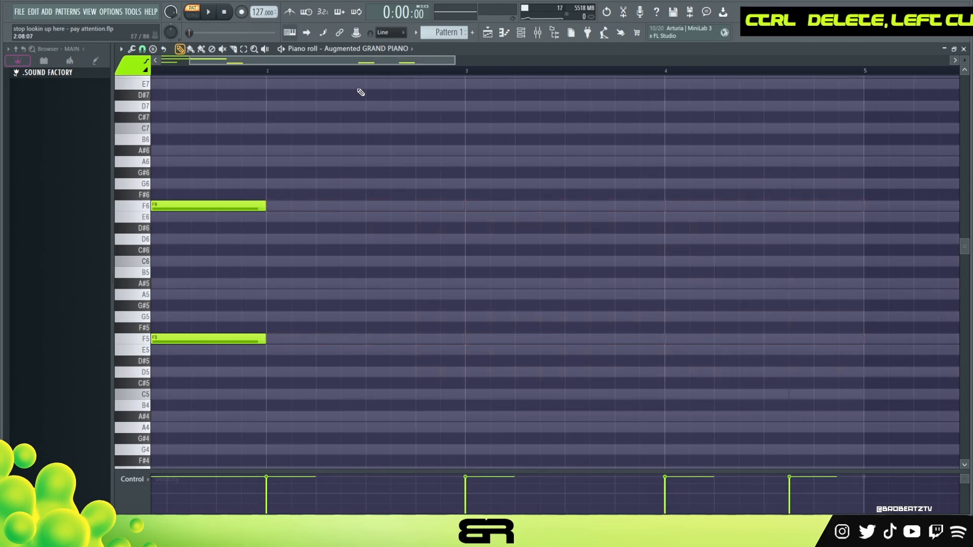
Shorten the F5 and F6 notes in bar 1 to half a bar
{"action": "left_click_drag", "start_coordinate": [365, 191], "coordinate": [254, 341]}
{"action": "right_click", "coordinate": [296, 362]}
{"action": "left_click_drag", "start_coordinate": [254, 212], "coordinate": [187, 320]}
Try a short rising G5, A5, A#5 line between the held F notes in bar 1 and listen to it
{"action": "double_click", "coordinate": [181, 316]}
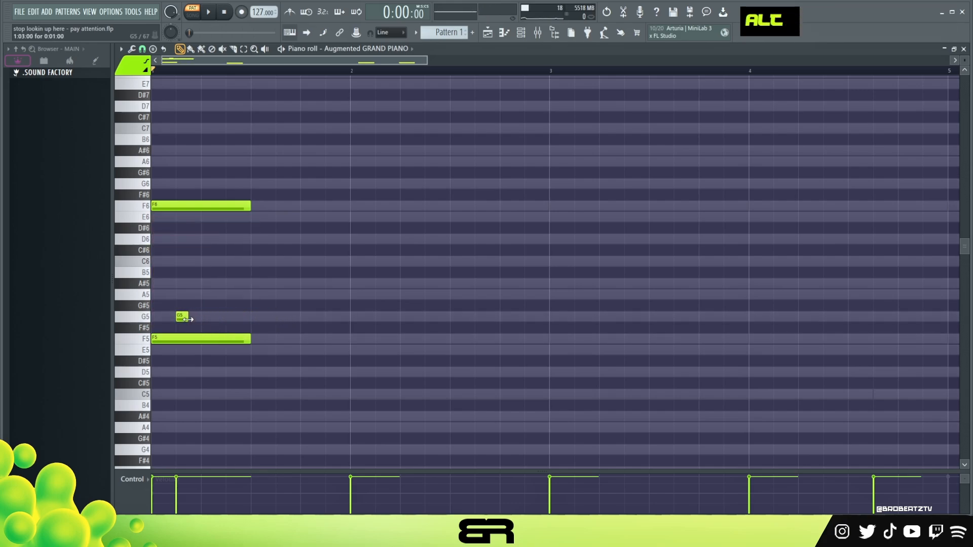
{"action": "double_click", "coordinate": [223, 287]}
{"action": "key", "text": "space"}
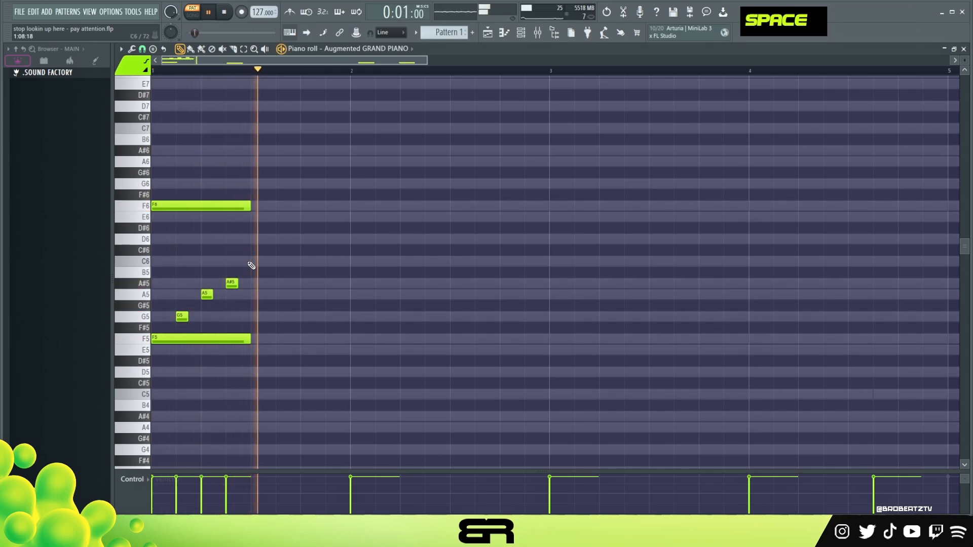
{"action": "key", "text": "space"}
{"action": "right_click", "coordinate": [232, 283]}
Try a short falling E6, D6, C6 line in bar 1, play it and remove its notes
{"action": "double_click", "coordinate": [178, 217]}
{"action": "double_click", "coordinate": [204, 239]}
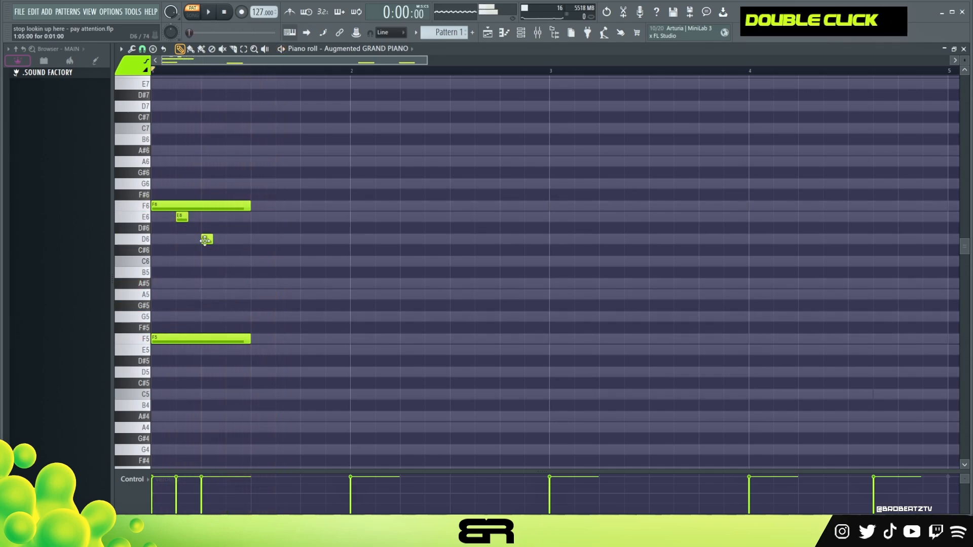
{"action": "double_click", "coordinate": [229, 261]}
{"action": "key", "text": "space"}
{"action": "key", "text": "space"}
{"action": "right_click", "coordinate": [232, 261]}
{"action": "right_click", "coordinate": [207, 239]}
{"action": "right_click", "coordinate": [182, 217]}
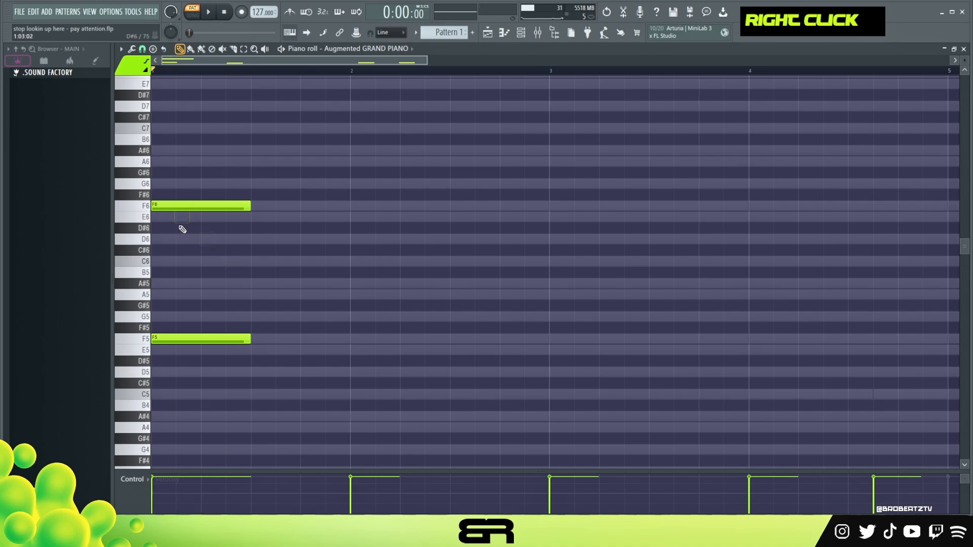
Add a short C6 followed by a short G5 in the first half of bar 1, playing the pattern to check
{"action": "scroll", "coordinate": [192, 69], "scroll_direction": "up", "scroll_amount": 2}
{"action": "scroll", "coordinate": [343, 235], "scroll_direction": "down", "scroll_amount": 1}
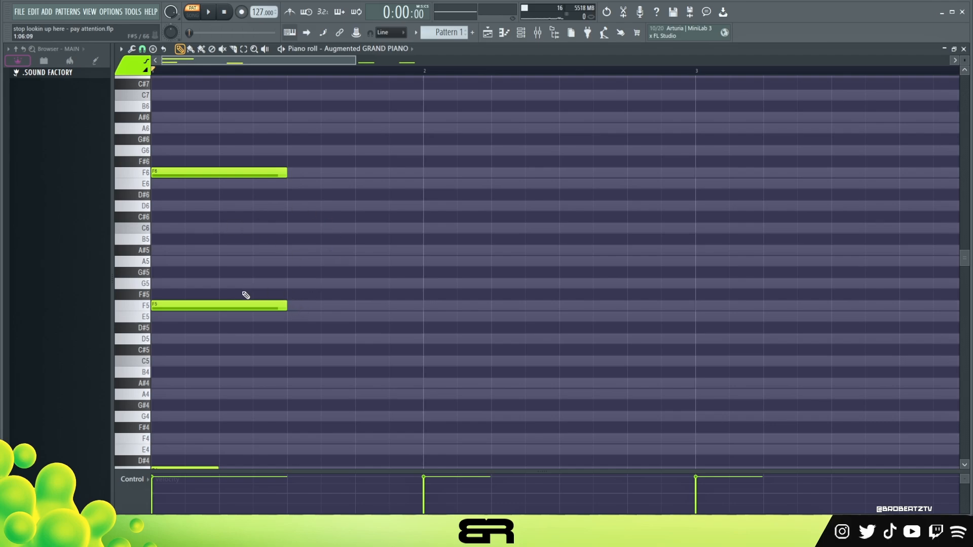
{"action": "left_click", "coordinate": [190, 228]}
{"action": "key", "text": "ctrl"}
{"action": "key", "text": "space"}
{"action": "key", "text": "space"}
{"action": "key", "text": "space"}
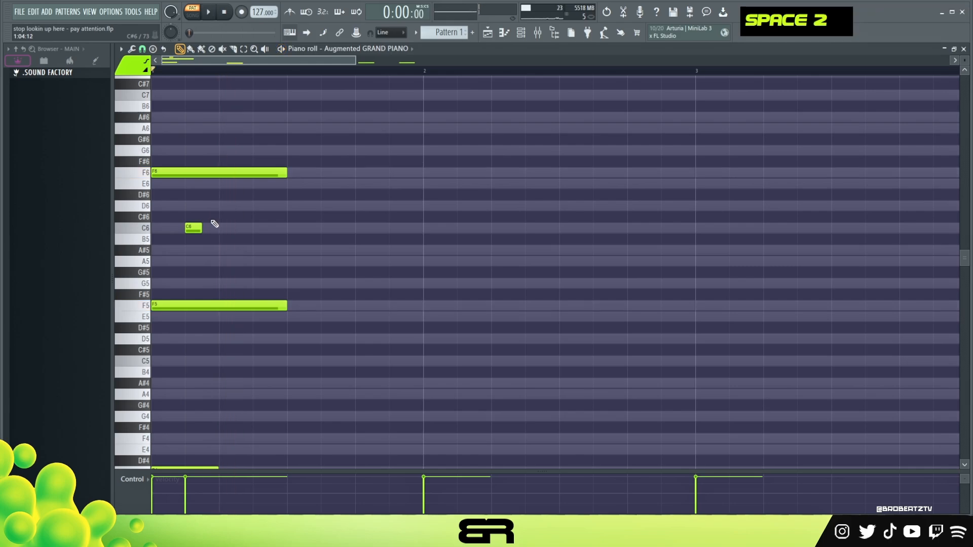
{"action": "key", "text": "space"}
{"action": "key", "text": "space"}
{"action": "key", "text": "space"}
{"action": "key", "text": "space"}
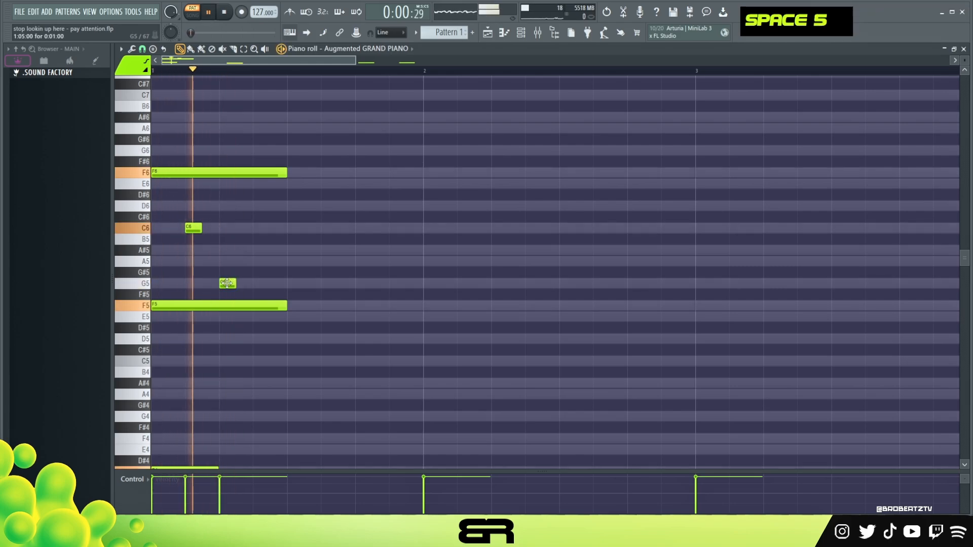
Add a short E6 after the G5 and a short A5 in the second half of bar 1, auditioning the melody
{"action": "left_click", "coordinate": [255, 207]}
{"action": "key", "text": "space"}
{"action": "key", "text": "space"}
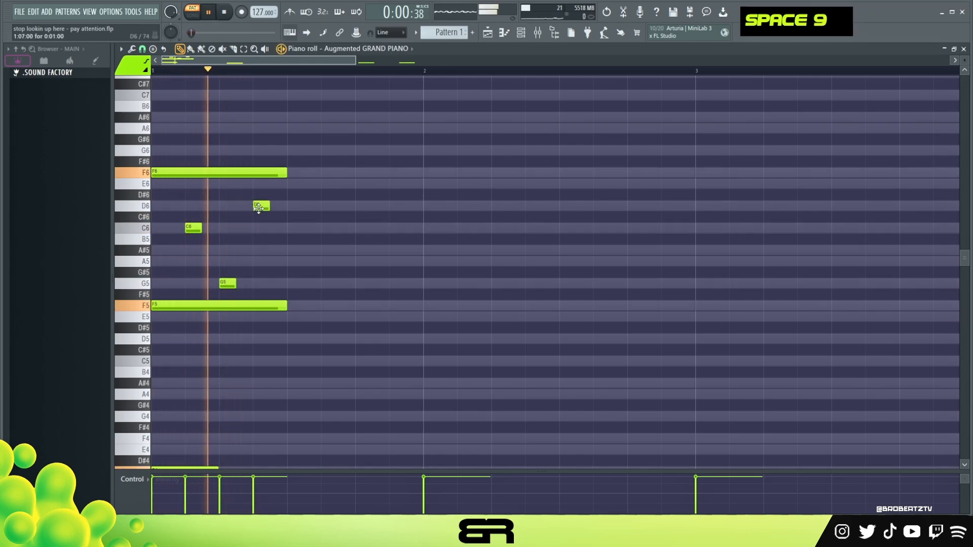
{"action": "left_click_drag", "start_coordinate": [255, 206], "coordinate": [254, 184]}
{"action": "key", "text": "space"}
{"action": "key", "text": "space"}
{"action": "key", "text": "space"}
{"action": "key", "text": "space"}
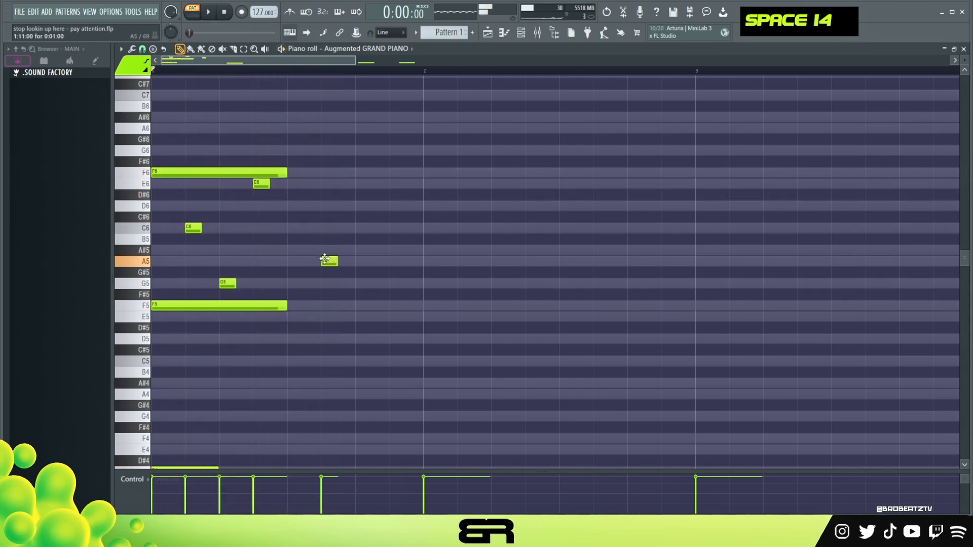
{"action": "key", "text": "space"}
{"action": "key", "text": "space"}
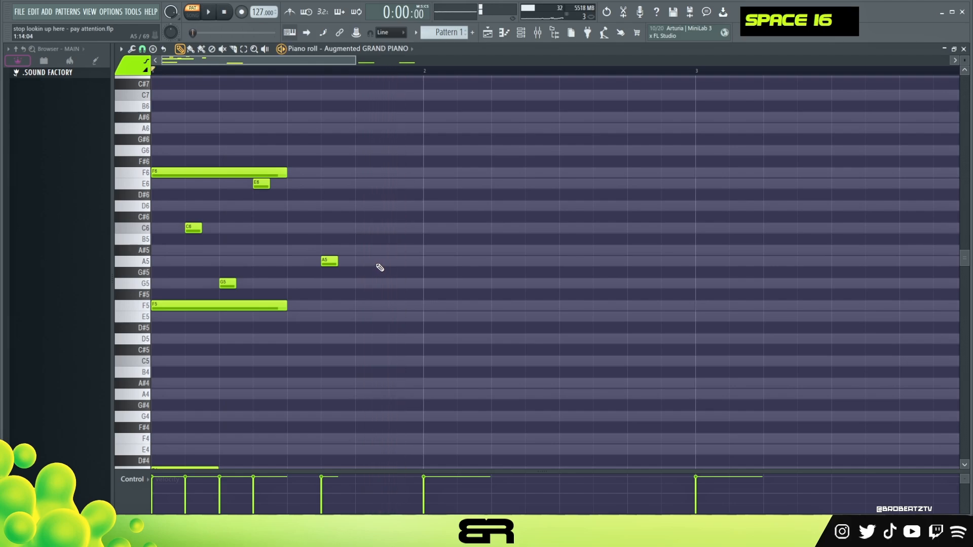
Add stacked short A5 and C6 notes near the end of bar 1 and play the melody
{"action": "key", "text": "space"}
{"action": "left_click", "coordinate": [397, 261]}
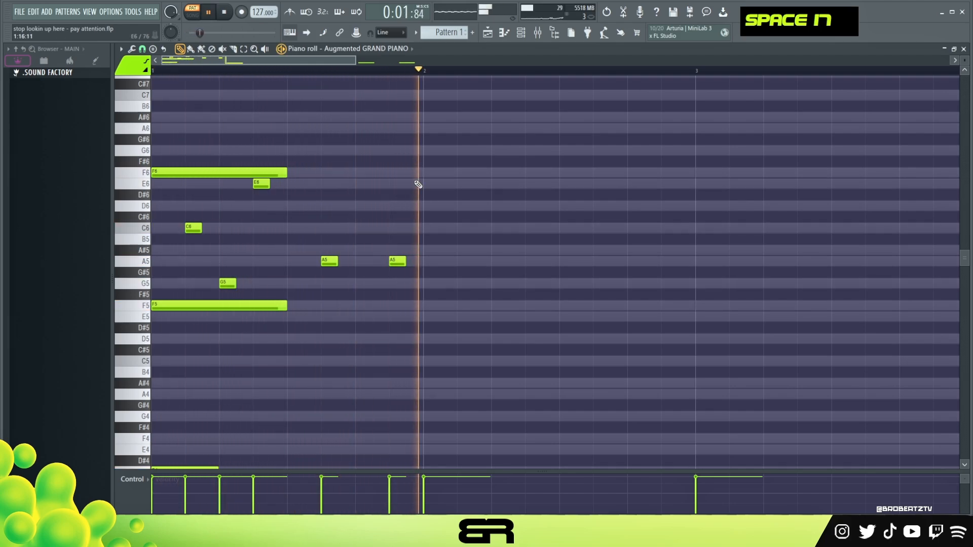
{"action": "left_click", "coordinate": [397, 227]}
{"action": "key", "text": "space"}
{"action": "left_click", "coordinate": [200, 229], "text": "ctrl+shift"}
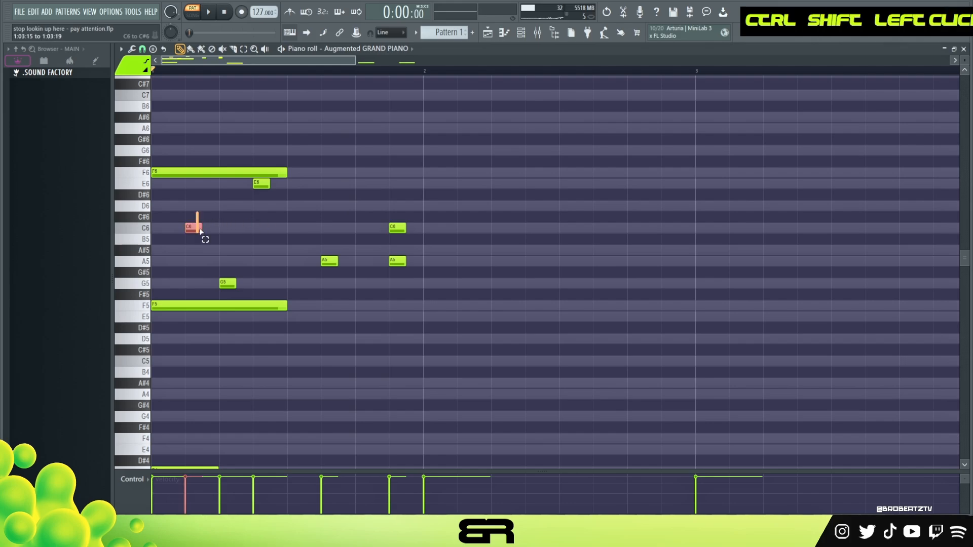
{"action": "right_click", "coordinate": [412, 293]}
{"action": "key", "text": "space"}
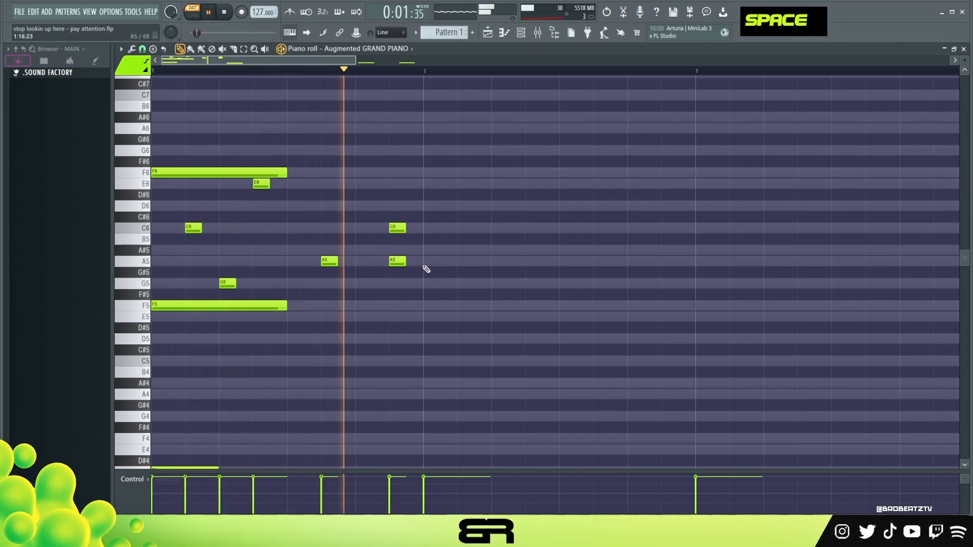
{"action": "key", "text": "space"}
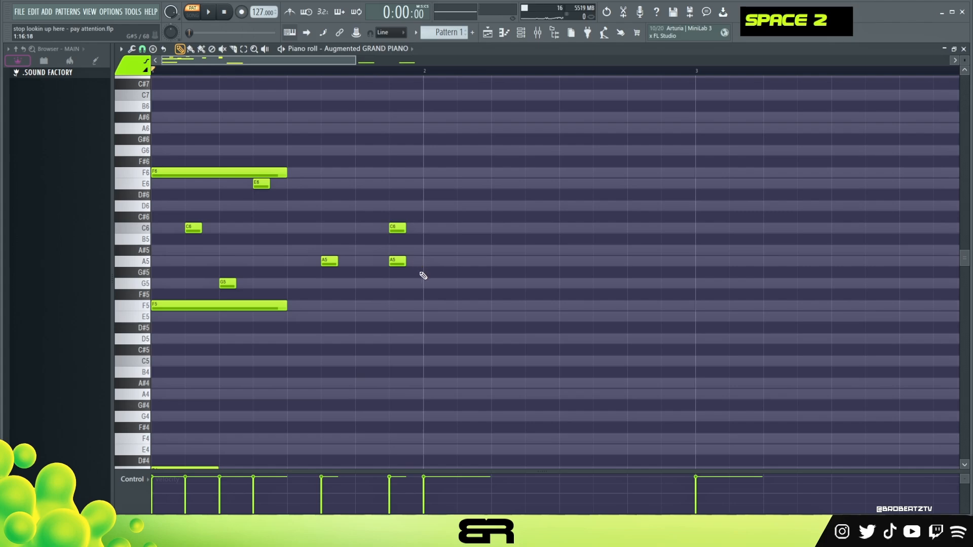
Lengthen the first A5, the E6 and the F6 slightly and duplicate bar 1's melody into bar 2
{"action": "left_click_drag", "start_coordinate": [335, 264], "coordinate": [348, 264]}
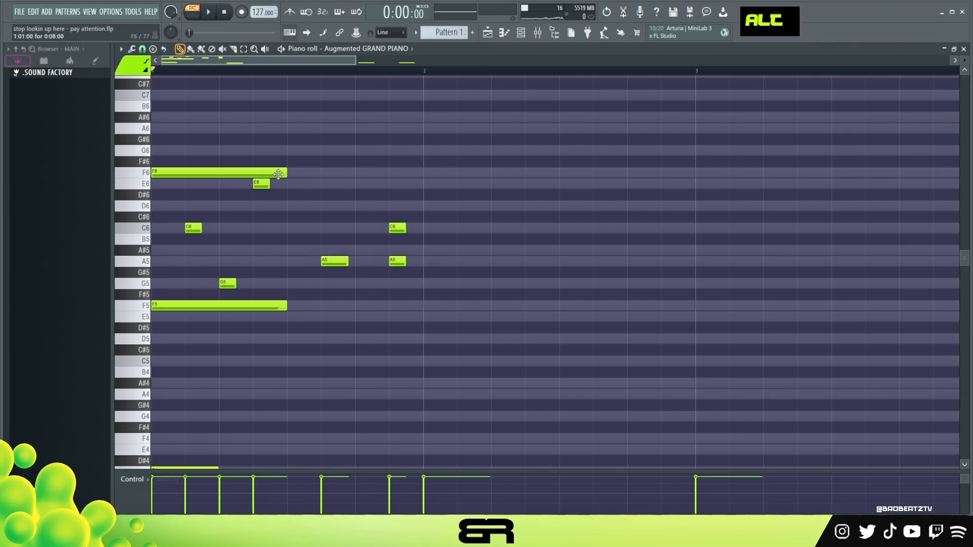
{"action": "left_click_drag", "start_coordinate": [288, 175], "coordinate": [273, 188]}
{"action": "left_click_drag", "start_coordinate": [437, 157], "coordinate": [166, 310]}
{"action": "left_click_drag", "start_coordinate": [196, 178], "coordinate": [443, 178]}
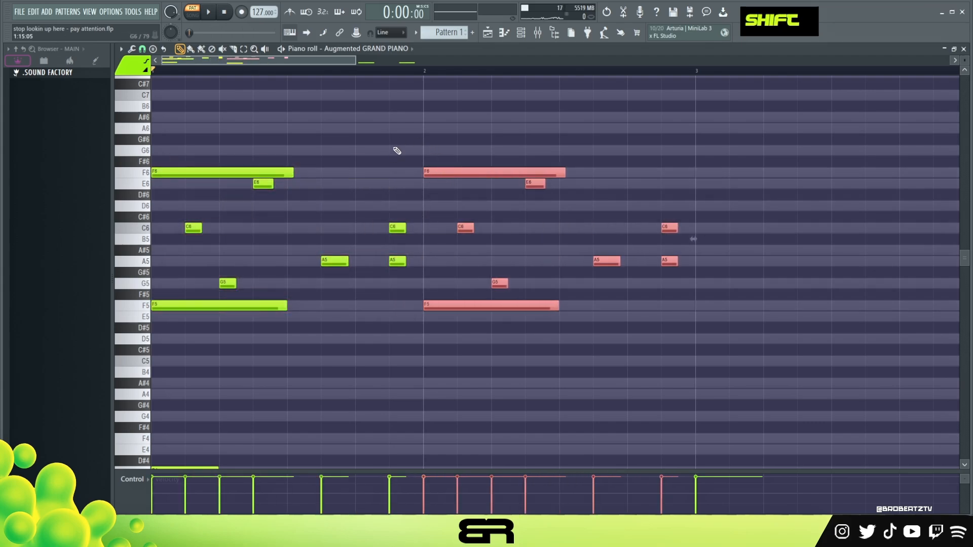
{"action": "right_click", "coordinate": [448, 135]}
Set the timeline selection to span bars 1 and 2 and leave the melody notes deselected
{"action": "left_click", "coordinate": [697, 70]}
{"action": "mouse_move", "coordinate": [697, 70]}
{"action": "left_mouse_down"}
{"action": "mouse_move", "coordinate": [191, 101]}
{"action": "mouse_move", "coordinate": [708, 115]}
{"action": "mouse_move", "coordinate": [152, 109]}
{"action": "left_mouse_up"}
{"action": "right_click", "coordinate": [335, 158]}
{"action": "left_click_drag", "start_coordinate": [182, 145], "coordinate": [603, 332]}
{"action": "right_click", "coordinate": [659, 304]}
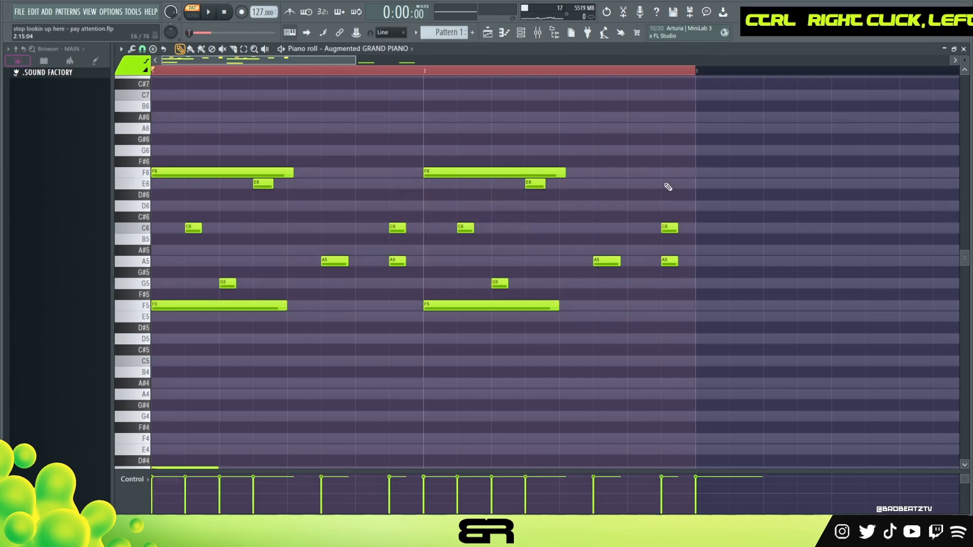
Add short F6 and E6 notes at the end of bar 2 and a G6 copy of the earlier E6 at mid-bar
{"action": "left_click", "coordinate": [669, 228], "text": "ctrl"}
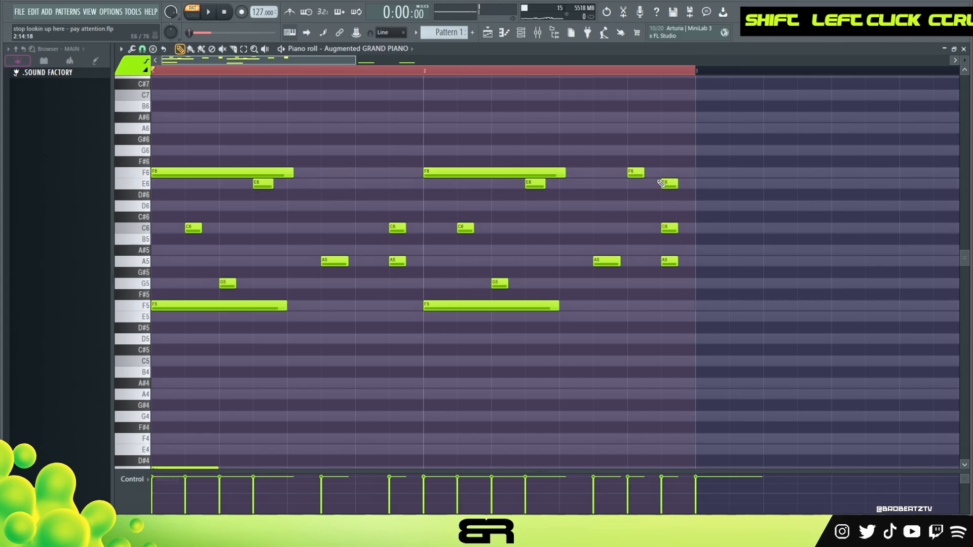
{"action": "left_click", "coordinate": [536, 184], "text": "ctrl"}
{"action": "left_click_drag", "start_coordinate": [552, 186], "coordinate": [533, 184]}
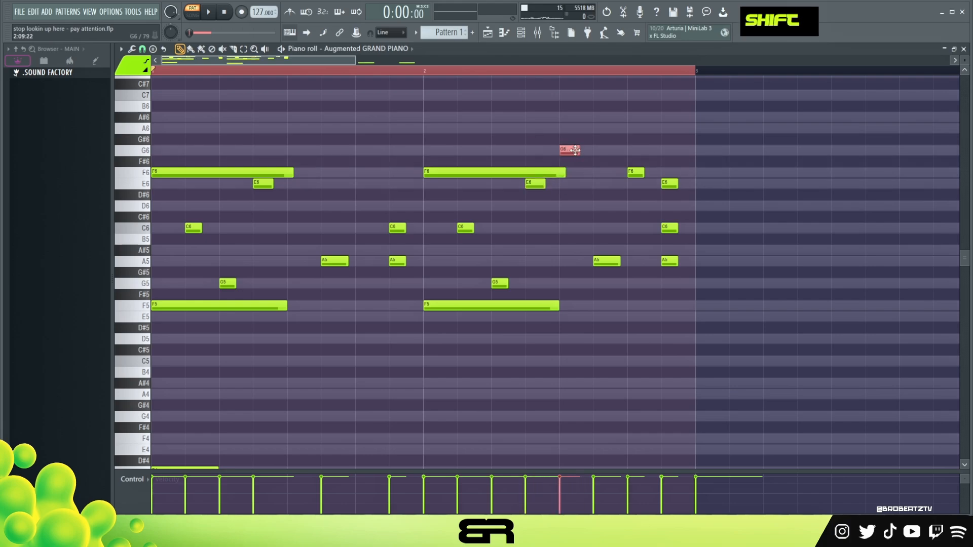
Set the snap to 1/4 beat, add a second short G6 note in the second half of bar 2, and play the melody
{"action": "left_click", "coordinate": [576, 151], "text": "ctrl"}
{"action": "left_click", "coordinate": [142, 49]}
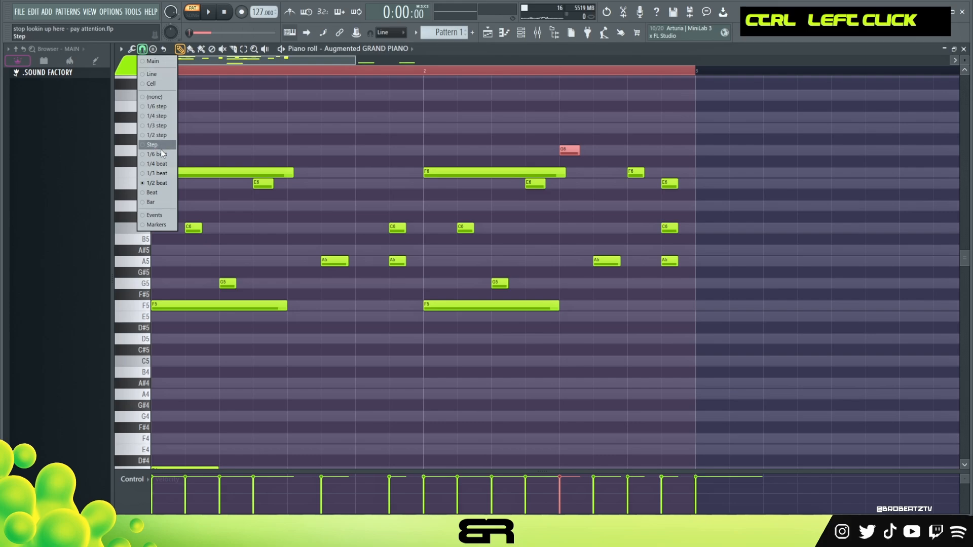
{"action": "left_click", "coordinate": [162, 164]}
{"action": "left_click", "coordinate": [577, 149], "text": "ctrl"}
{"action": "left_click_drag", "start_coordinate": [629, 151], "coordinate": [624, 155]}
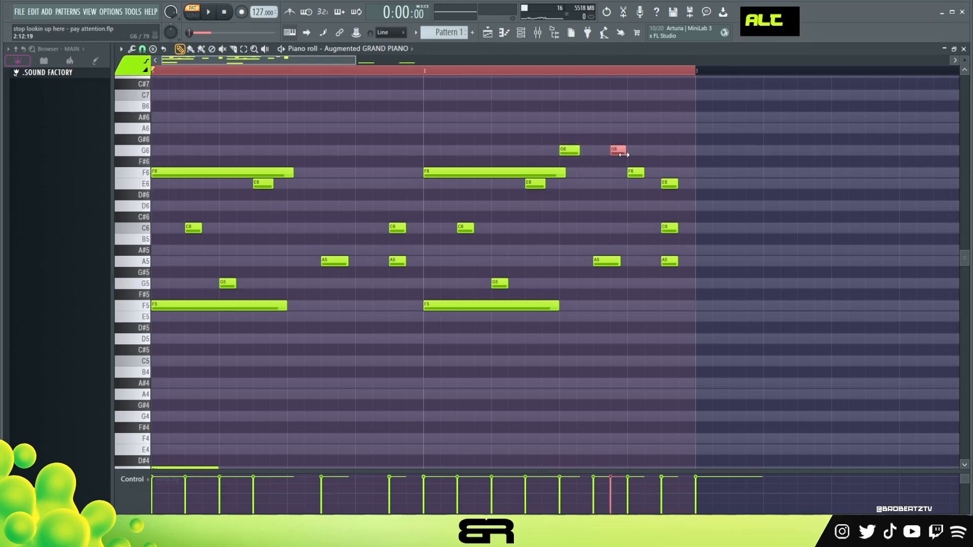
{"action": "key", "text": "space"}
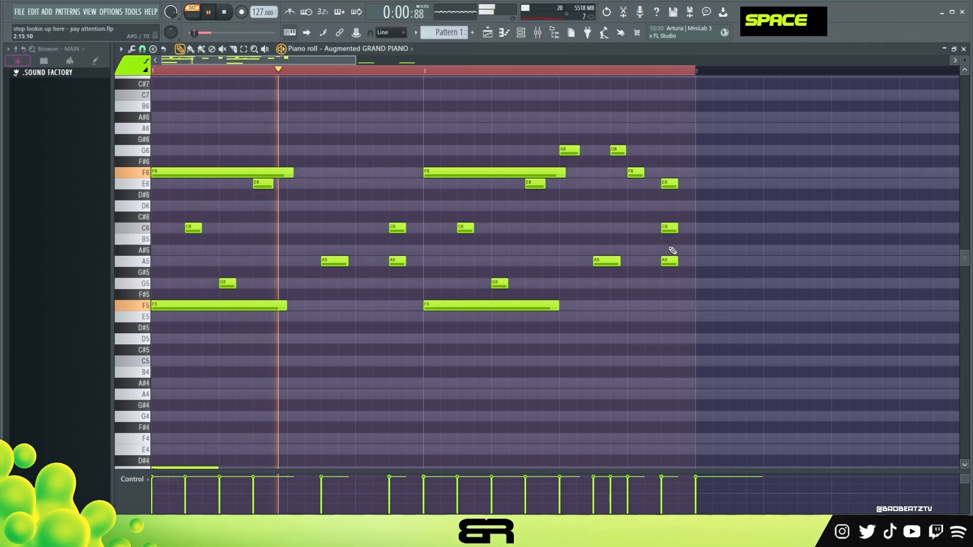
Add a short A6 note aligned with the stacked notes at the end of bar 2 and play the melody
{"action": "right_click", "coordinate": [679, 167]}
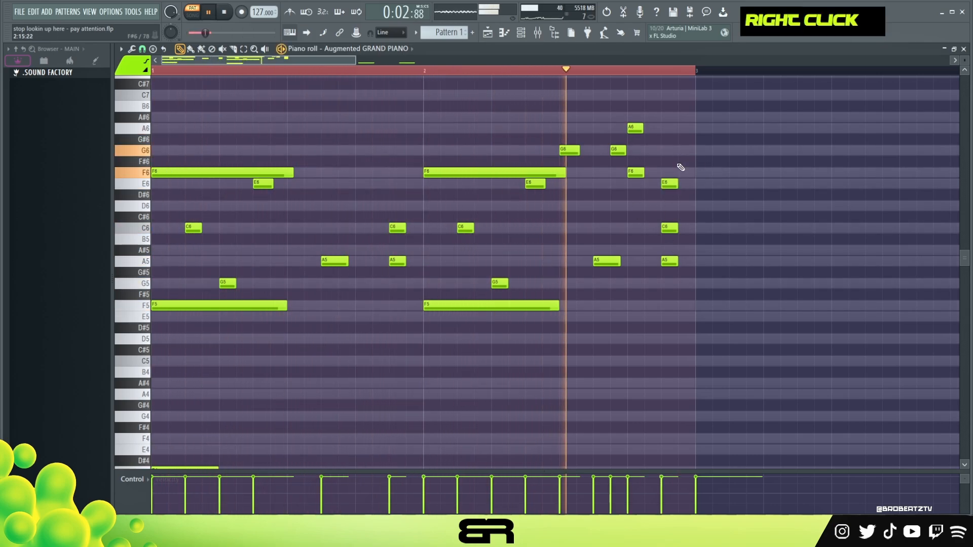
{"action": "key", "text": "space"}
{"action": "key", "text": "space"}
{"action": "left_click_drag", "start_coordinate": [642, 128], "coordinate": [668, 128]}
{"action": "right_click", "coordinate": [612, 163]}
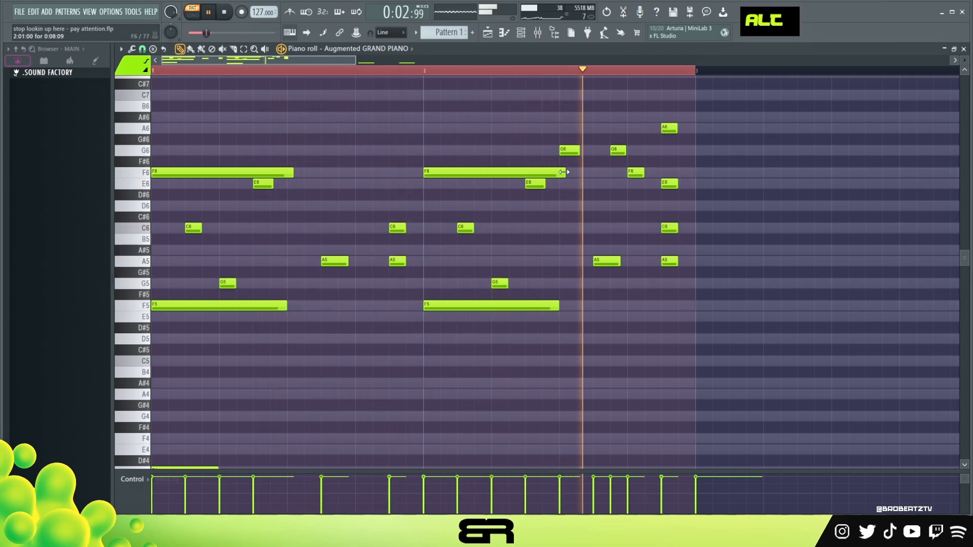
{"action": "key", "text": "space"}
Shorten the mid-bar G6 in bar 2, trim all note lengths slightly, and play the pattern
{"action": "left_click_drag", "start_coordinate": [557, 140], "coordinate": [586, 153]}
{"action": "left_click", "coordinate": [582, 151], "text": "alt"}
{"action": "right_click", "coordinate": [584, 151]}
{"action": "key", "text": "ctrl+a"}
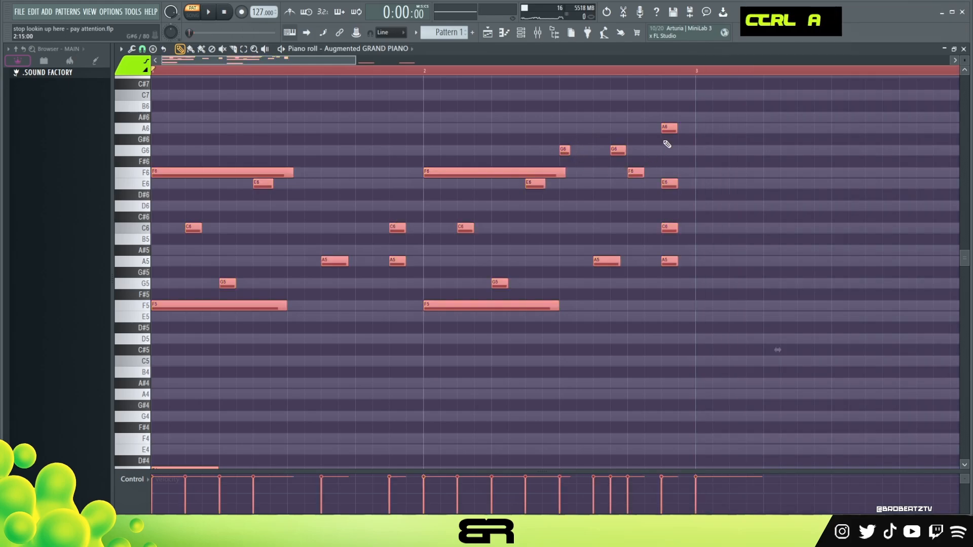
{"action": "left_click_drag", "start_coordinate": [678, 132], "coordinate": [676, 131]}
{"action": "right_click", "coordinate": [690, 171]}
{"action": "key", "text": "space"}
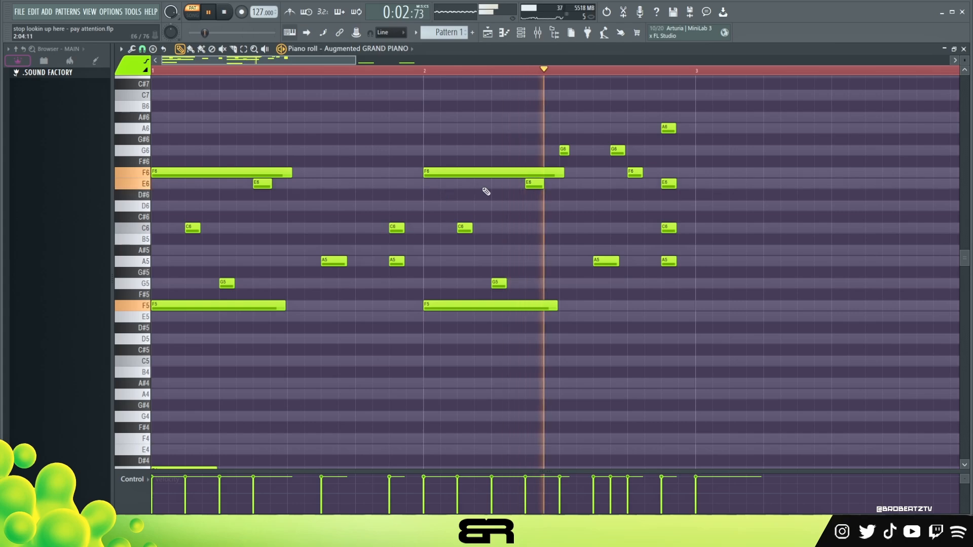
Shorten bar 2's first E6 slightly, lengthen the G6 that follows it a little, and replay the melody
{"action": "left_click", "coordinate": [574, 163], "text": "alt"}
{"action": "key", "text": "space"}
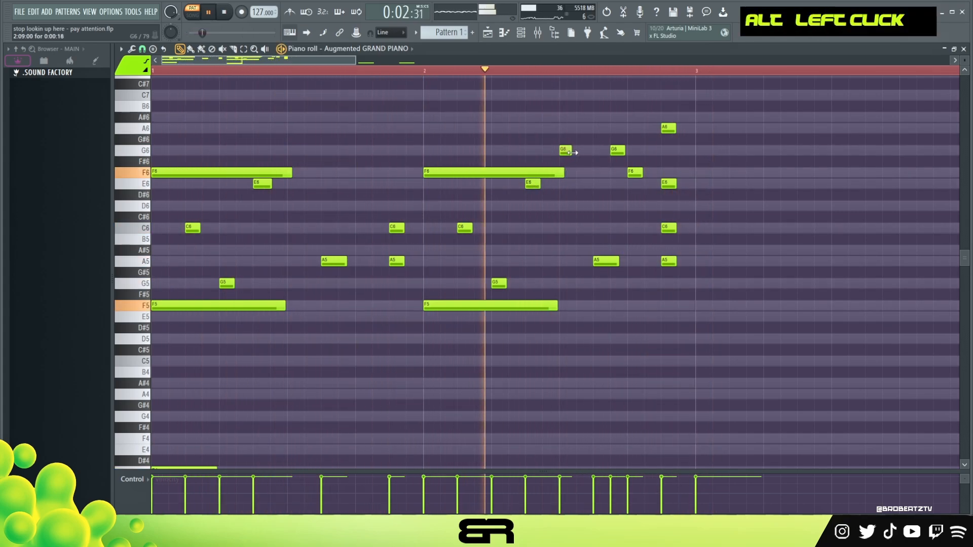
{"action": "key", "text": "space"}
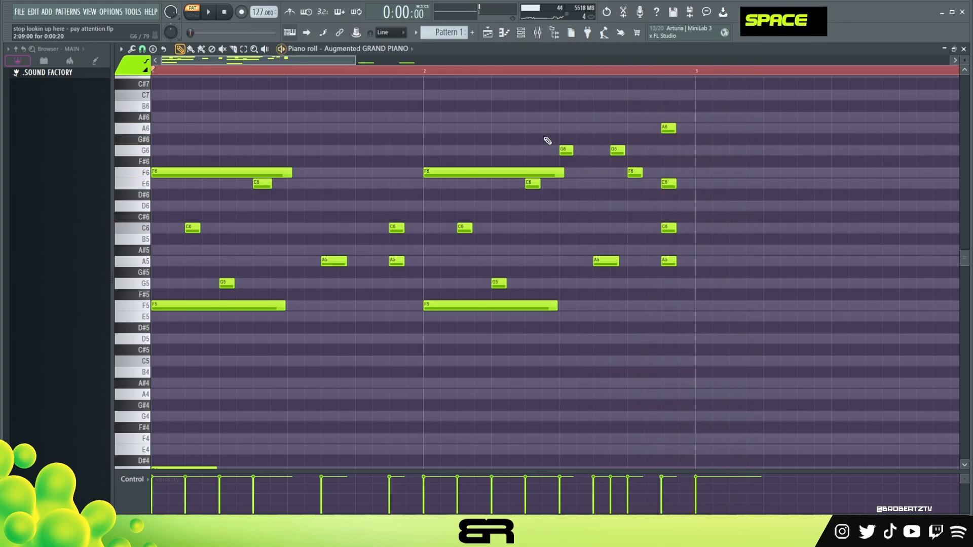
Duplicate the two-bar melody into bars 3 and 4 and leave the notes deselected
{"action": "scroll", "coordinate": [470, 78], "scroll_direction": "down", "scroll_amount": 2}
{"action": "mouse_move", "coordinate": [649, 122]}
{"action": "left_mouse_down"}
{"action": "mouse_move", "coordinate": [373, 211]}
{"action": "mouse_move", "coordinate": [150, 345]}
{"action": "left_mouse_up"}
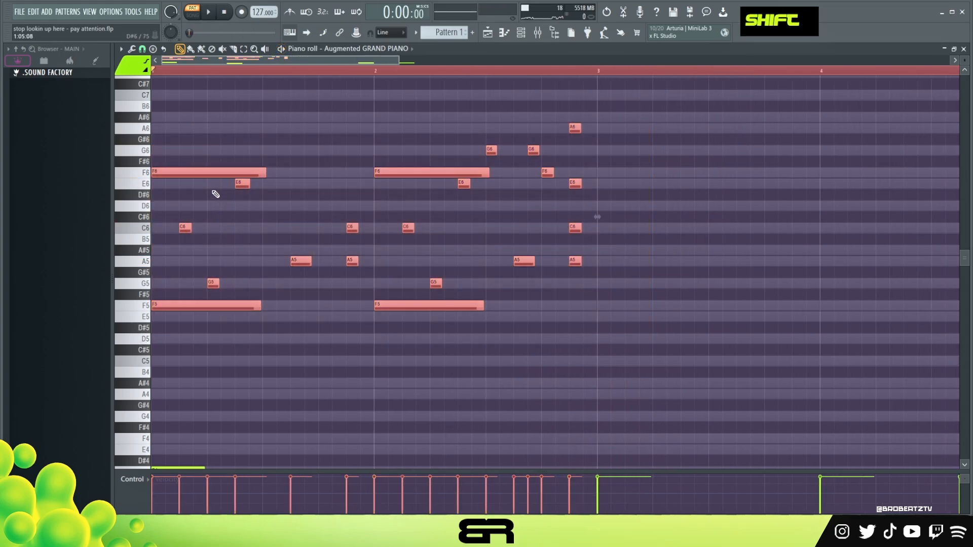
{"action": "left_click_drag", "start_coordinate": [184, 174], "coordinate": [631, 181], "text": "shift"}
{"action": "left_click_drag", "start_coordinate": [356, 60], "coordinate": [471, 89]}
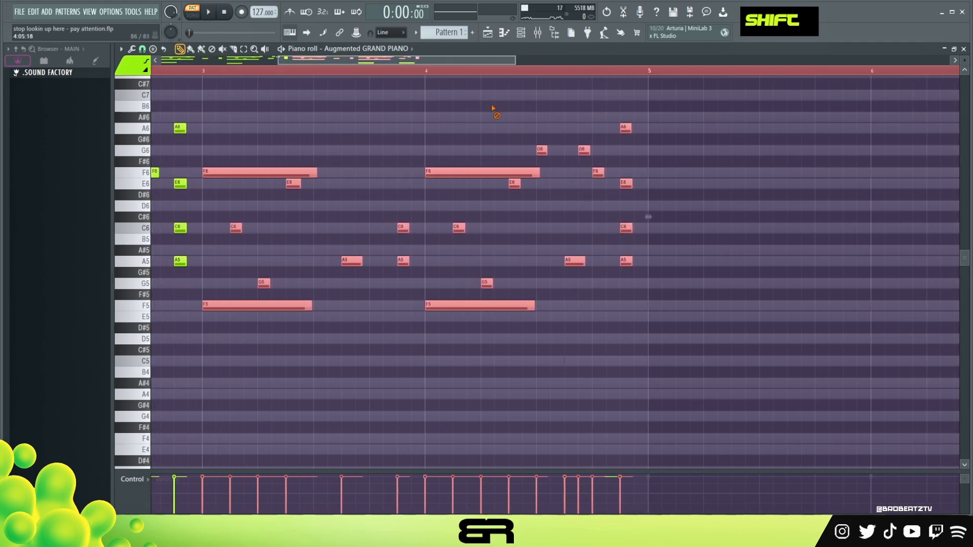
{"action": "right_click", "coordinate": [494, 109]}
Replace the A6 at the end of bar 4 with a short C7 note and play the section
{"action": "scroll", "coordinate": [548, 152], "scroll_direction": "up", "scroll_amount": 1}
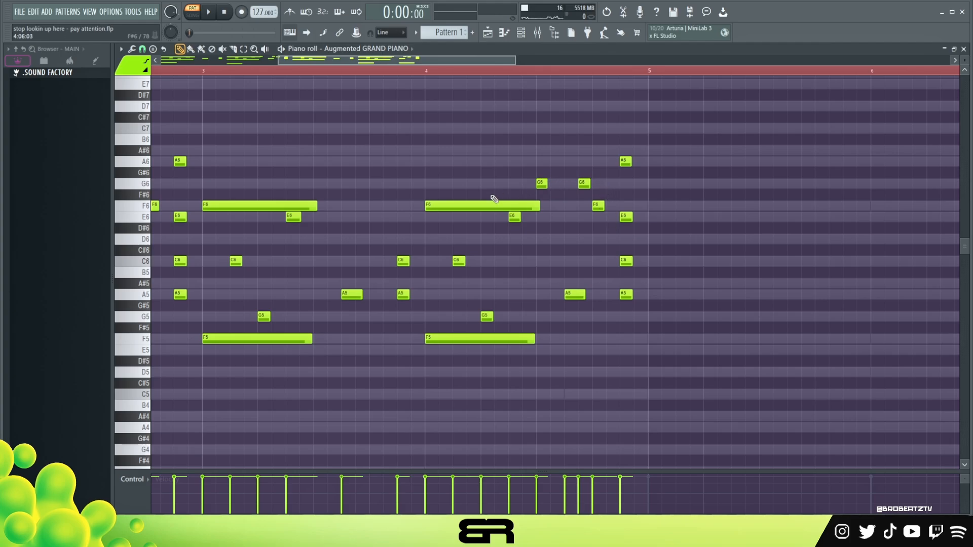
{"action": "left_click_drag", "start_coordinate": [634, 259], "coordinate": [633, 270]}
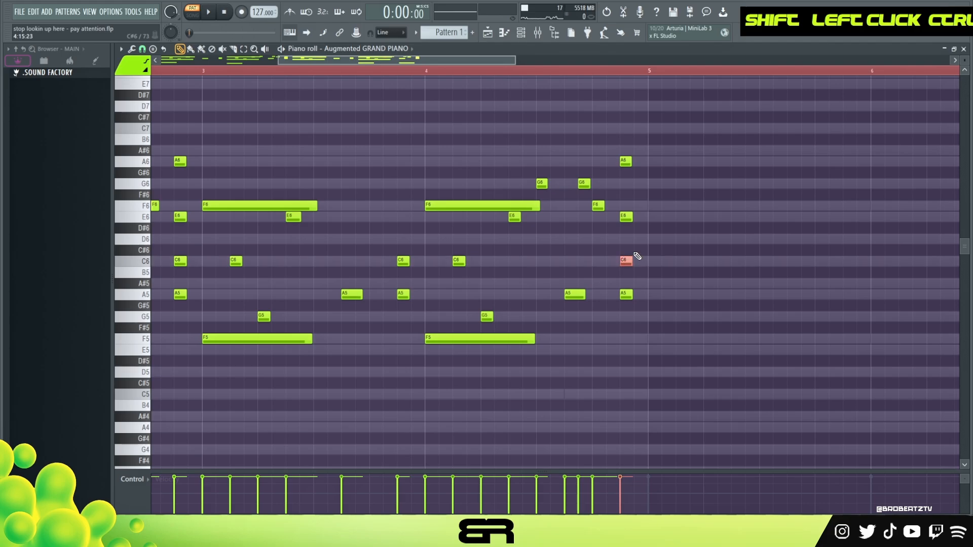
{"action": "right_click", "coordinate": [633, 199]}
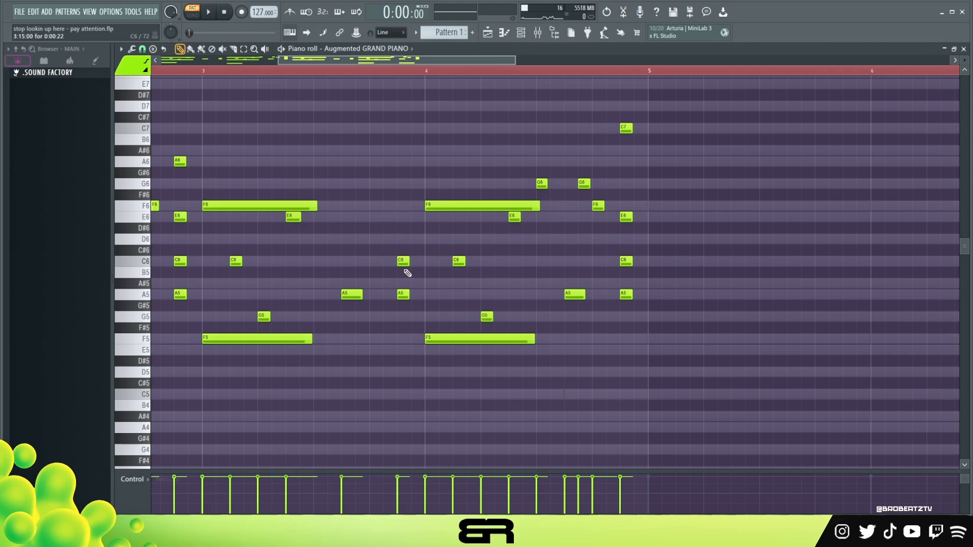
{"action": "key", "text": "space"}
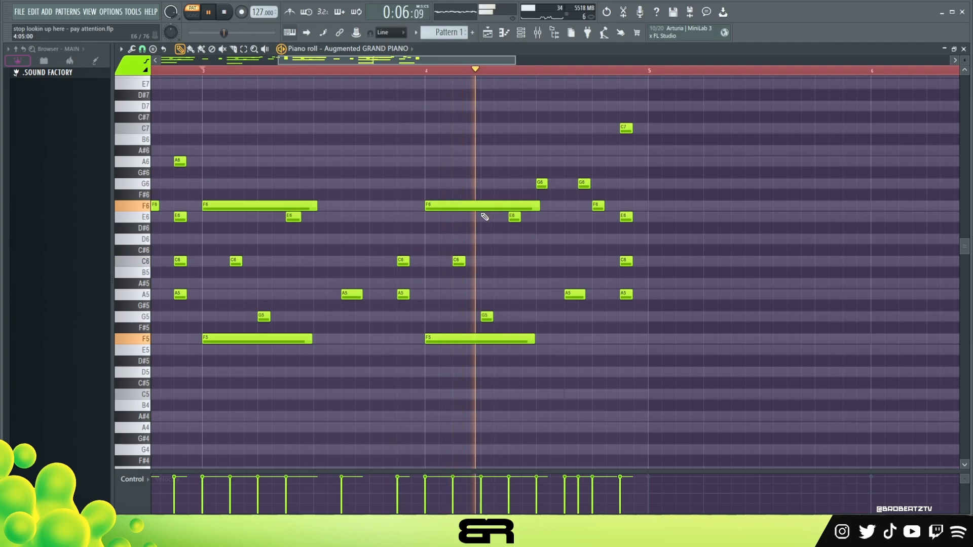
{"action": "key", "text": "space"}
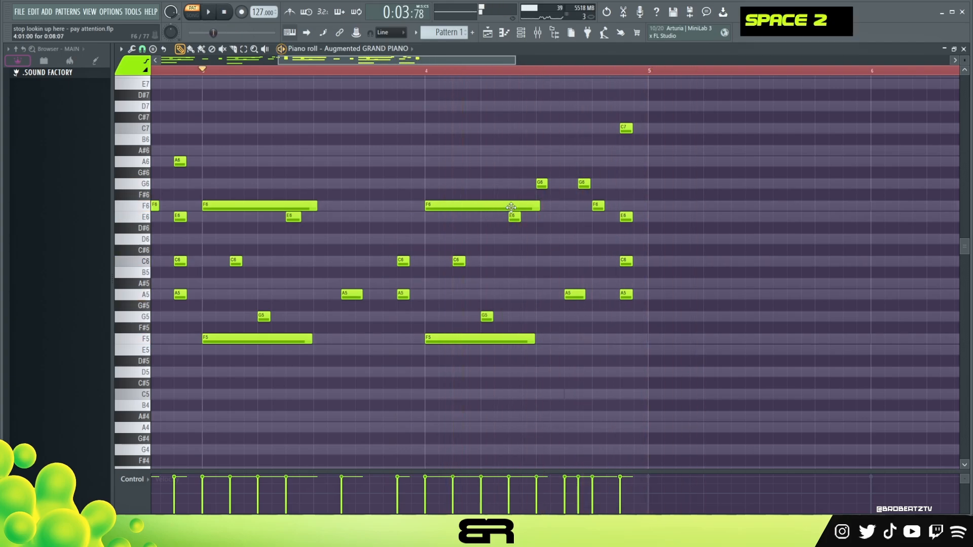
Duplicate the four-bar pattern into bars 5 to 8, delete the copied melody notes between F5 and F6, and play it
{"action": "right_click", "coordinate": [450, 124], "text": "ctrl"}
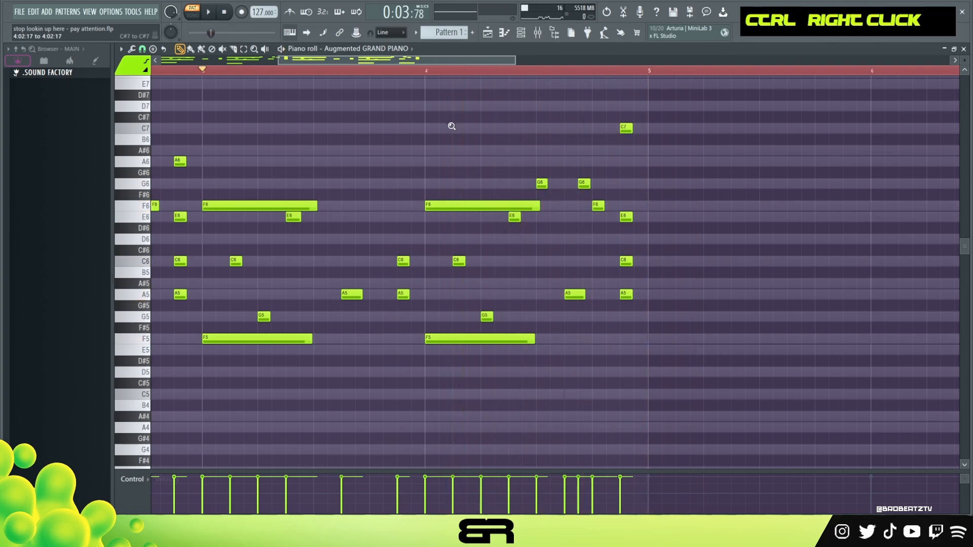
{"action": "key", "text": "ctrl+a"}
{"action": "left_click_drag", "start_coordinate": [164, 170], "coordinate": [922, 244], "text": "shift"}
{"action": "key", "text": "Delete"}
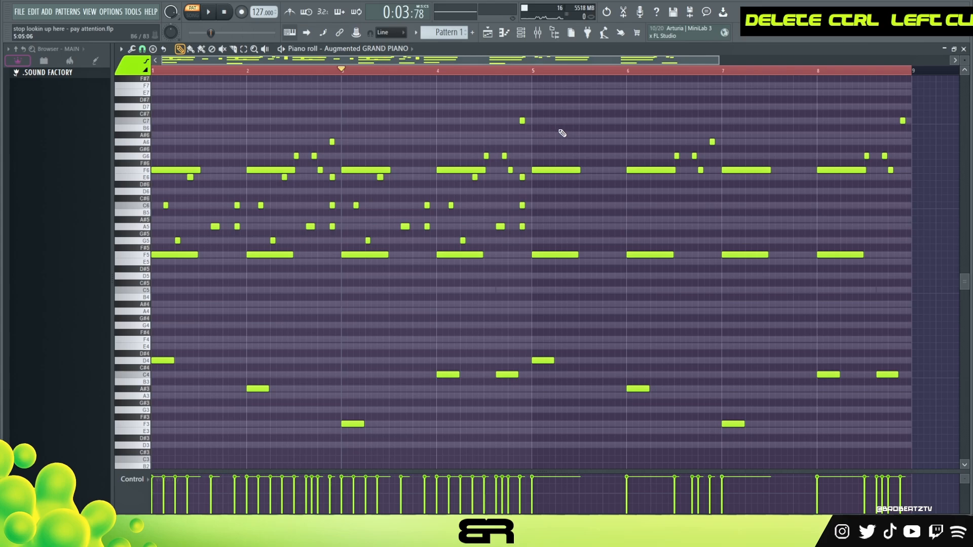
{"action": "right_click", "coordinate": [530, 81]}
{"action": "key", "text": "space"}
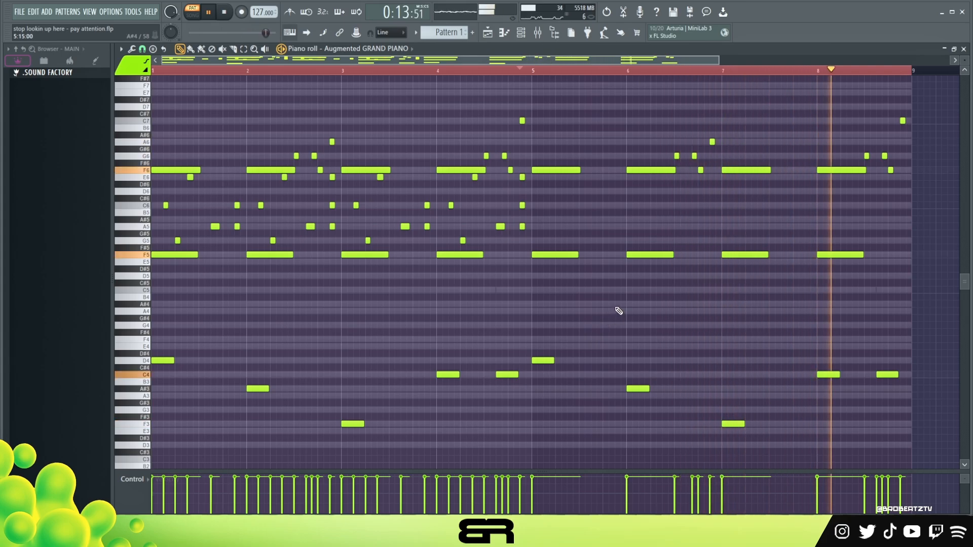
Lower the velocity of all piano notes slightly and leave them deselected
{"action": "key", "text": "ctrl+a"}
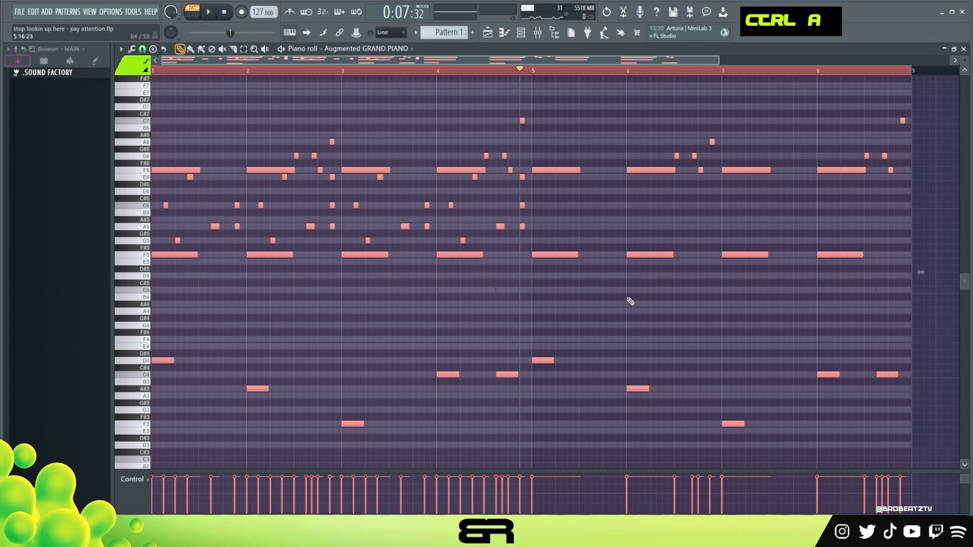
{"action": "key", "text": "space"}
{"action": "scroll", "coordinate": [619, 299], "scroll_direction": "down", "scroll_amount": 2}
{"action": "key", "text": "space"}
{"action": "right_click", "coordinate": [605, 243]}
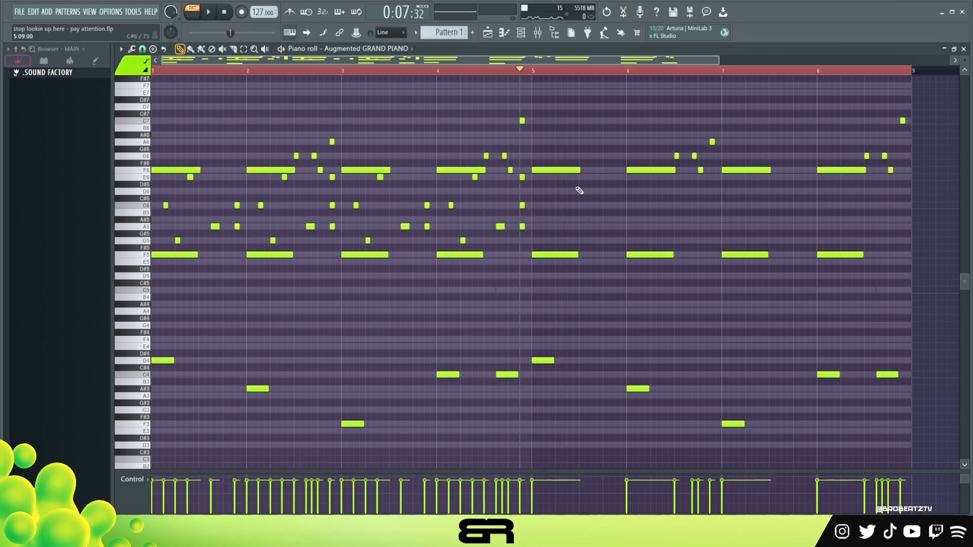
Open the Analog Lab V instrument with the Evian (Round) preset and audition it with a few notes
{"action": "left_click", "coordinate": [522, 38]}
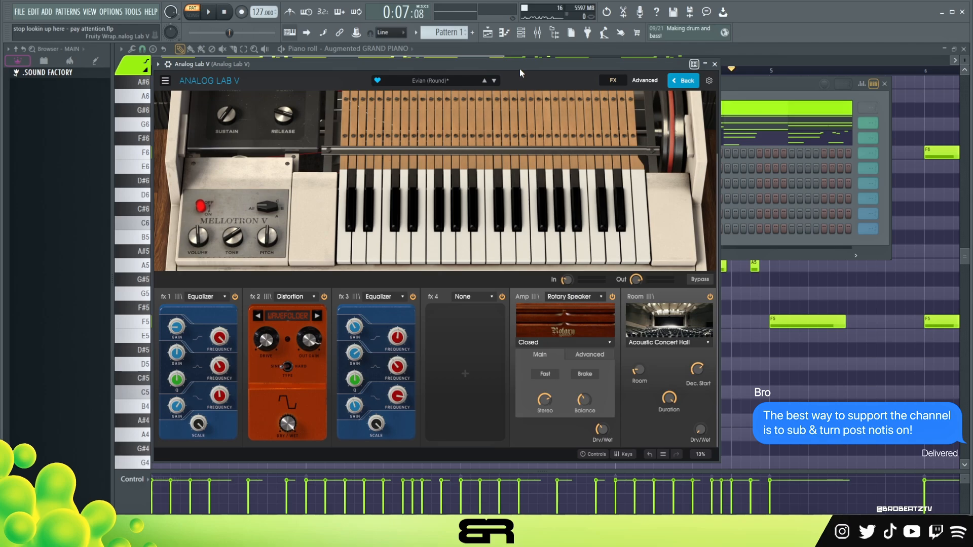
{"action": "key", "text": "w"}
{"action": "key", "text": "f"}
{"action": "key", "text": "w"}
{"action": "key", "text": "f"}
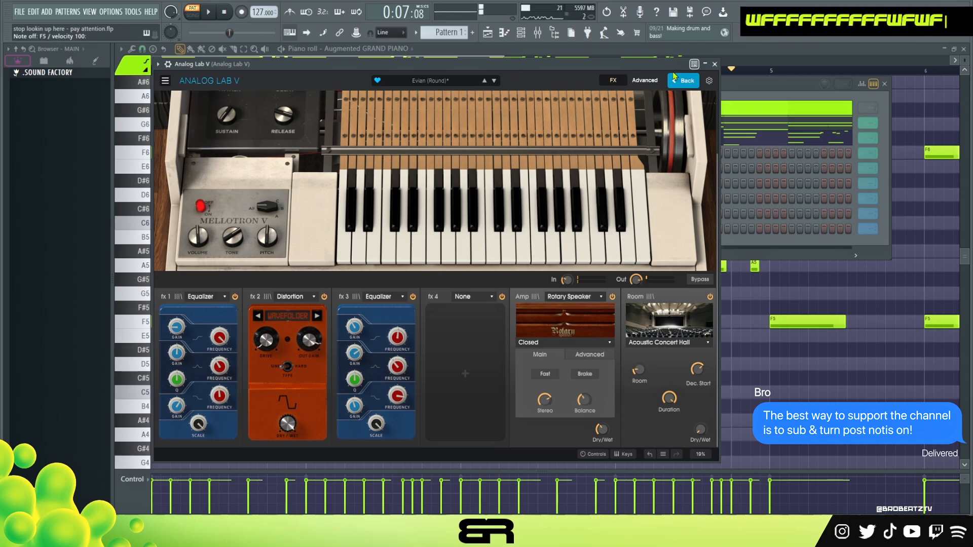
{"action": "left_click", "coordinate": [716, 64]}
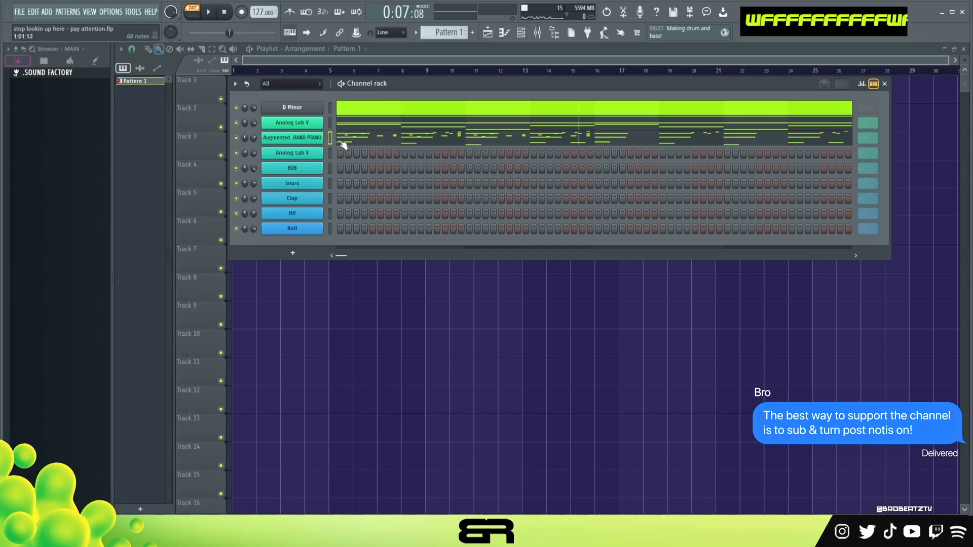
Review the A5 and C6 notes of bars 1 and 2 in the Augmented GRAND PIANO piano roll by highlighting them
{"action": "double_click", "coordinate": [341, 147]}
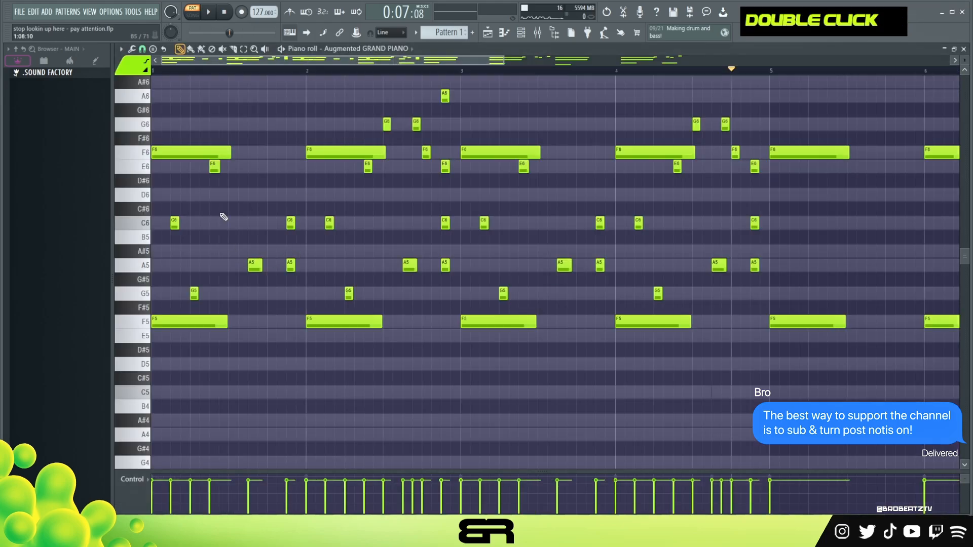
{"action": "left_click_drag", "start_coordinate": [236, 287], "coordinate": [274, 260]}
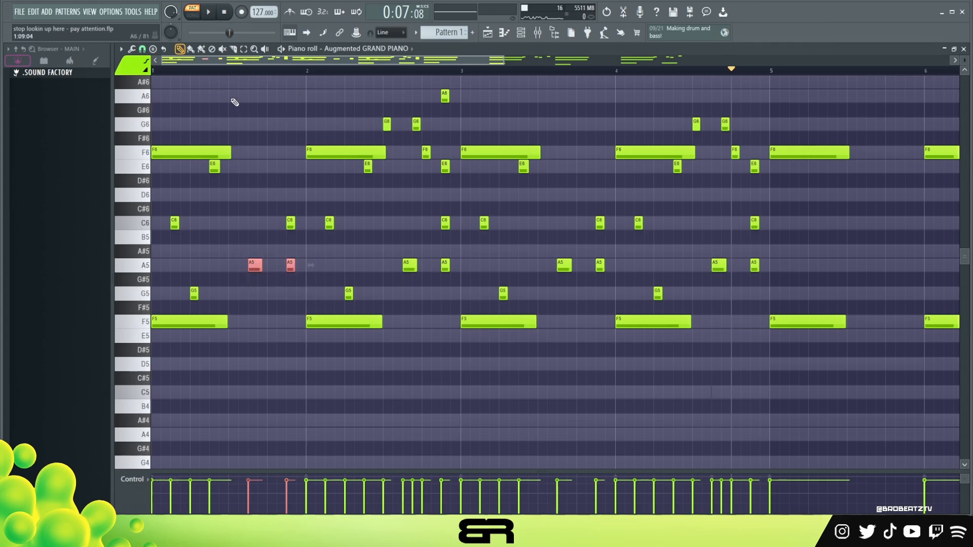
{"action": "right_click", "coordinate": [273, 246]}
{"action": "left_click_drag", "start_coordinate": [226, 202], "coordinate": [460, 268]}
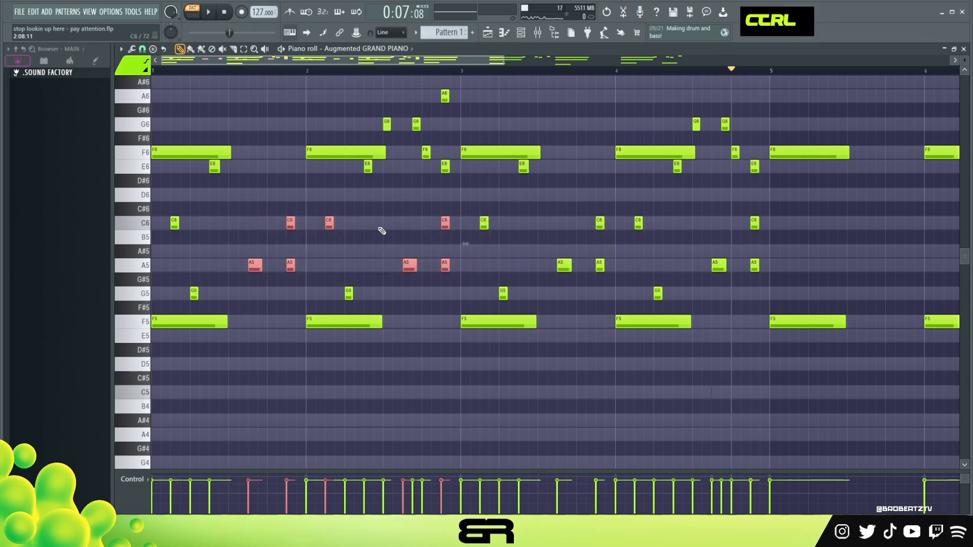
{"action": "right_click", "coordinate": [382, 231]}
Open the empty piano roll of the Analog Lab V channel above the 808 and audition D6 and E6 over the playing pattern
{"action": "left_click", "coordinate": [522, 33]}
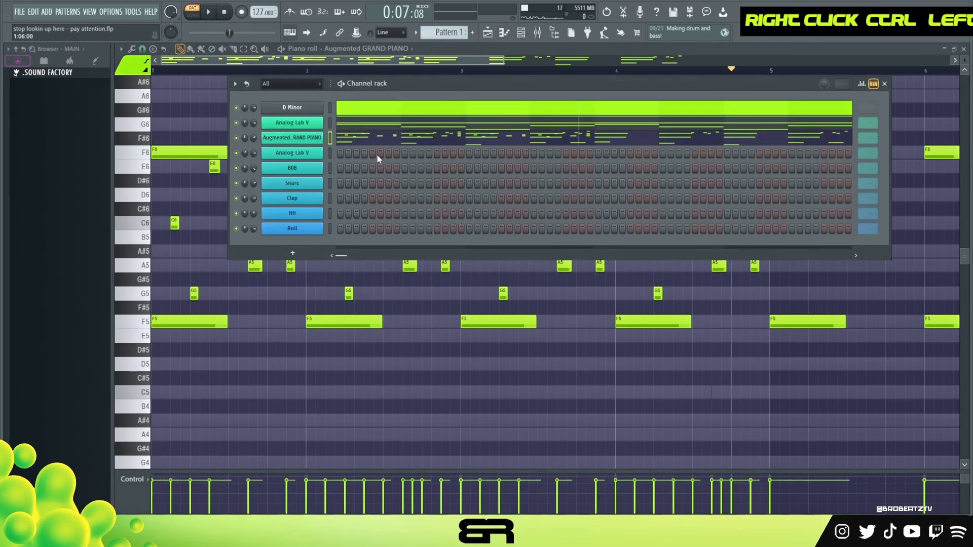
{"action": "right_click", "coordinate": [312, 159]}
{"action": "left_click", "coordinate": [335, 150]}
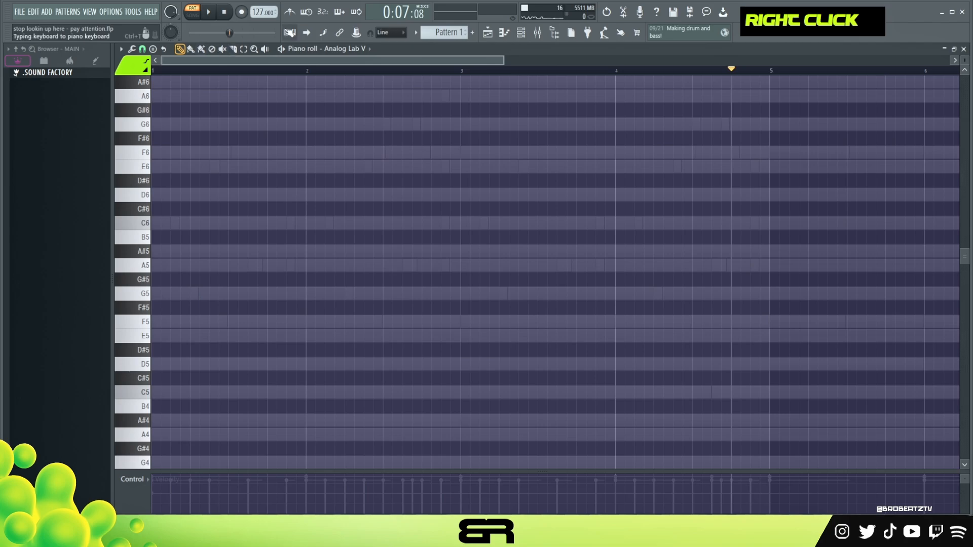
{"action": "key", "text": "space"}
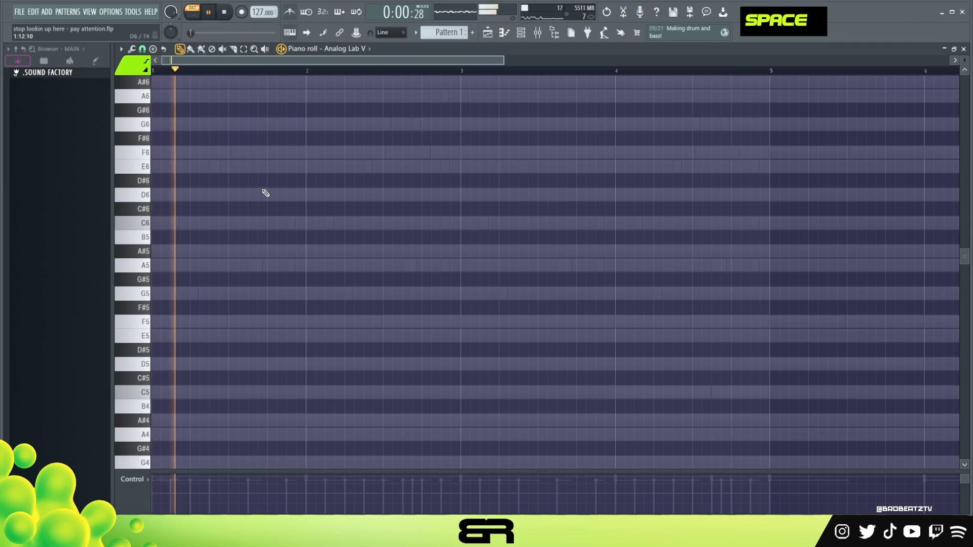
{"action": "left_click", "coordinate": [146, 195]}
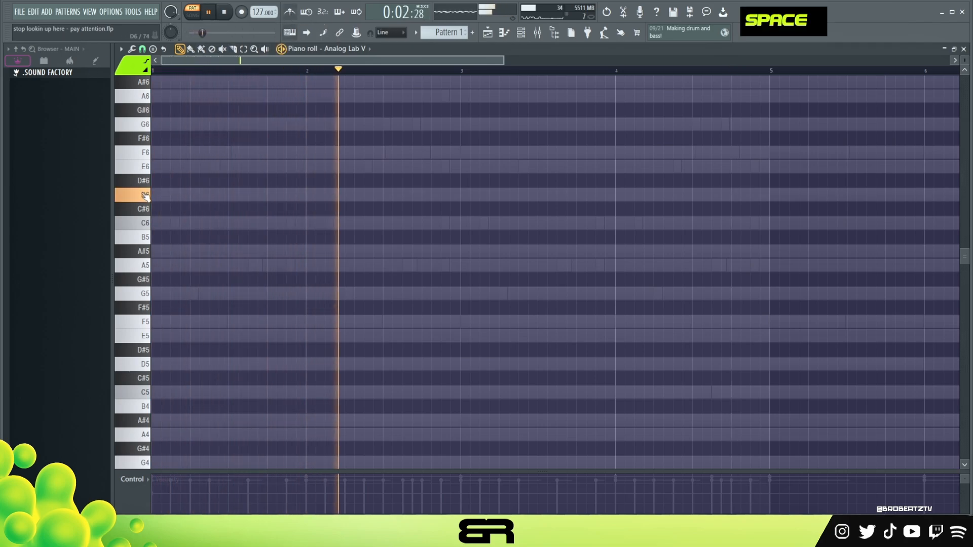
{"action": "left_click", "coordinate": [137, 172]}
{"action": "key", "text": "space"}
{"action": "key", "text": "space"}
Add an ascending A5, C6, D6 and E6 run in the second half of bar 2 and play it
{"action": "left_click", "coordinate": [430, 166]}
{"action": "key", "text": "space"}
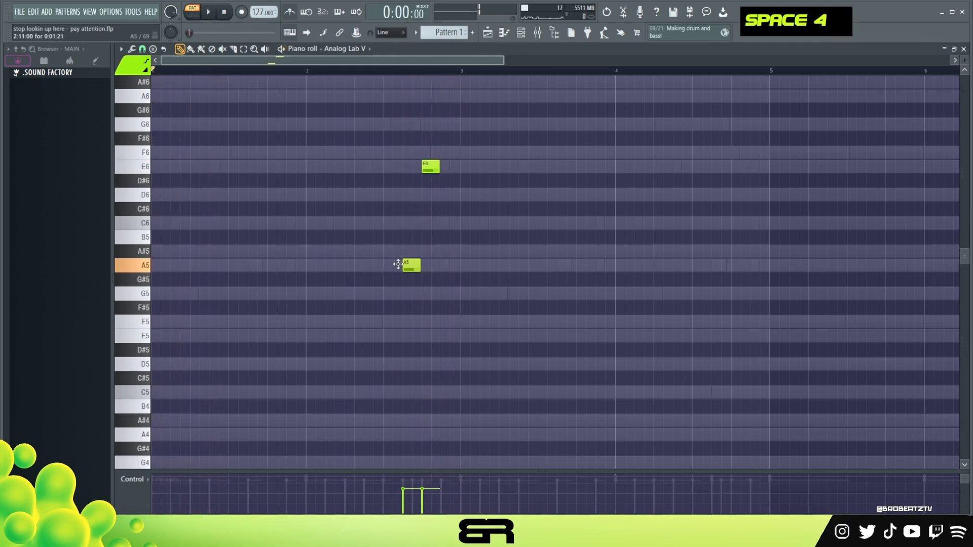
{"action": "key", "text": "space"}
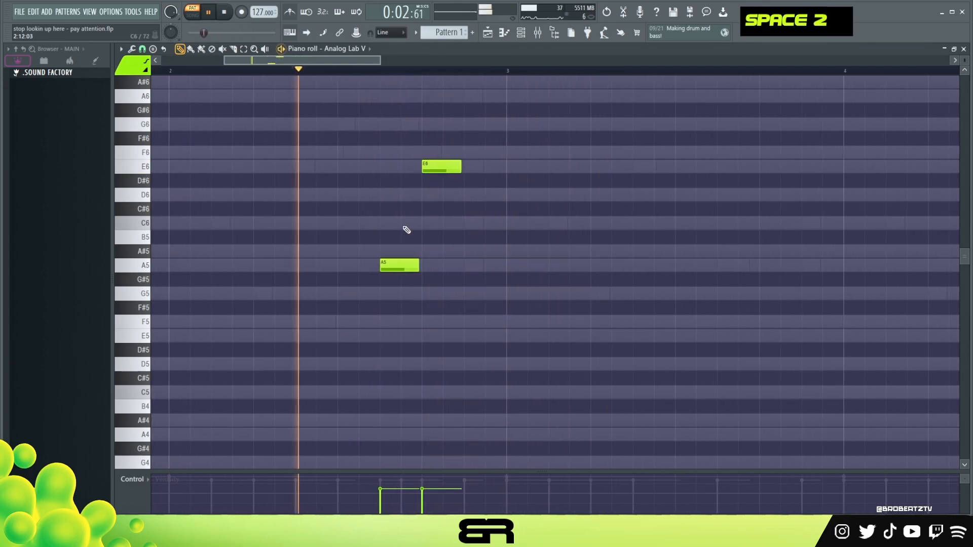
{"action": "double_click", "coordinate": [407, 227]}
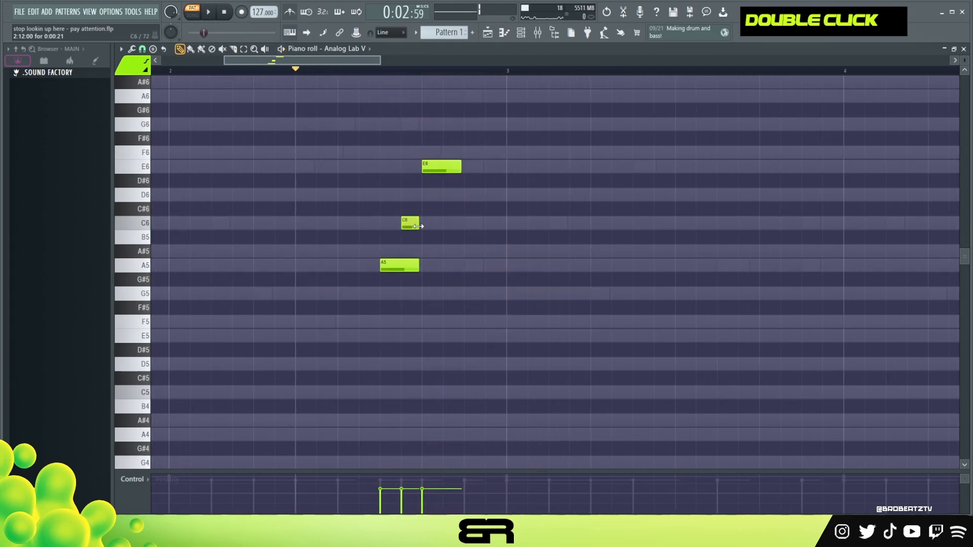
{"action": "key", "text": "space"}
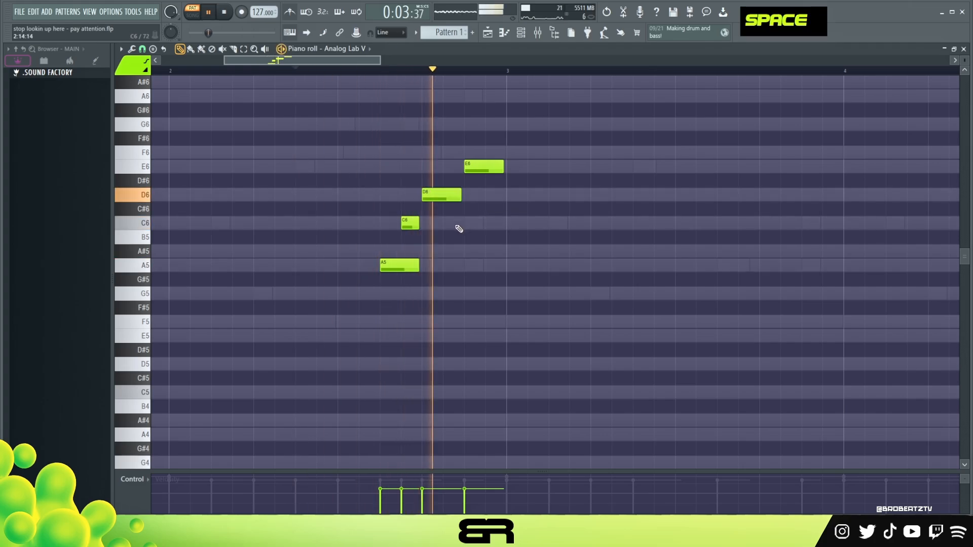
Stop playback and duplicate the A5, C6, D6 and E6 run from bar 2 into the second half of bar 4
{"action": "right_click", "coordinate": [443, 170], "text": "ctrl"}
{"action": "key", "text": "space"}
{"action": "key", "text": "ctrl+a"}
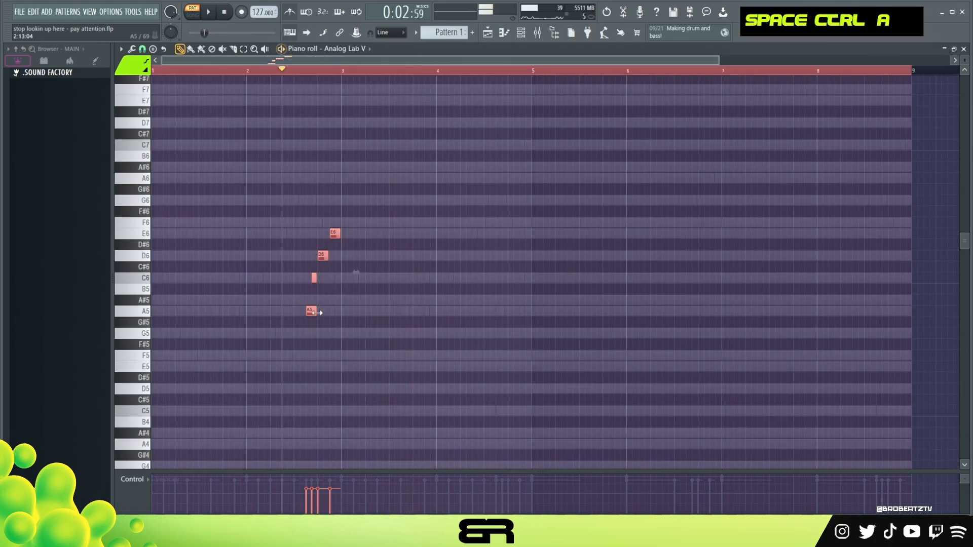
{"action": "left_click_drag", "start_coordinate": [311, 311], "coordinate": [504, 311]}
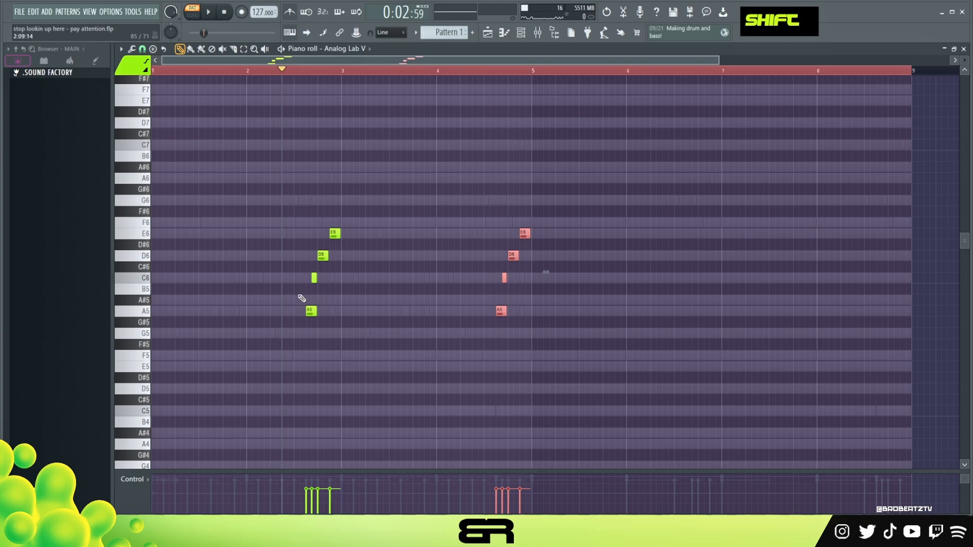
Change the last note of the bar 4 run to C6
{"action": "right_click", "coordinate": [459, 185]}
{"action": "scroll", "coordinate": [522, 60], "scroll_direction": "up", "scroll_amount": 3}
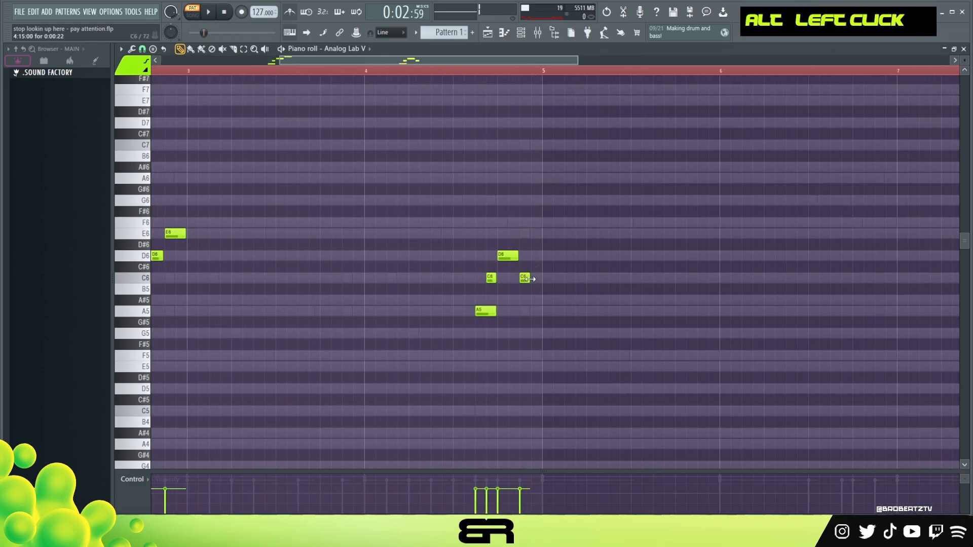
{"action": "right_click", "coordinate": [466, 216], "text": "ctrl"}
Lower the velocities of both runs, keeping the last note of each the loudest, and play the pattern
{"action": "left_click", "coordinate": [528, 278], "text": "ctrl"}
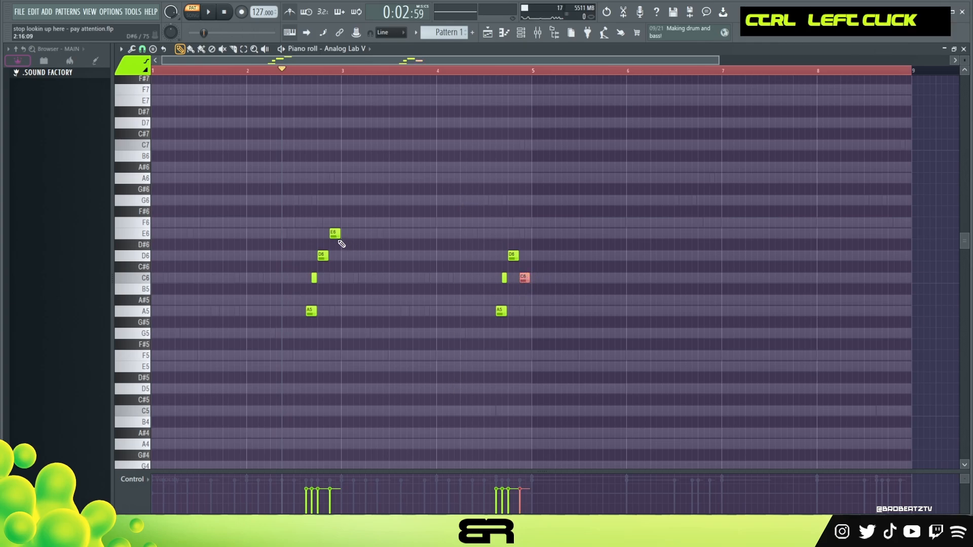
{"action": "left_click_drag", "start_coordinate": [267, 212], "coordinate": [615, 374], "text": "ctrl"}
{"action": "key", "text": "space"}
{"action": "right_click", "coordinate": [443, 199]}
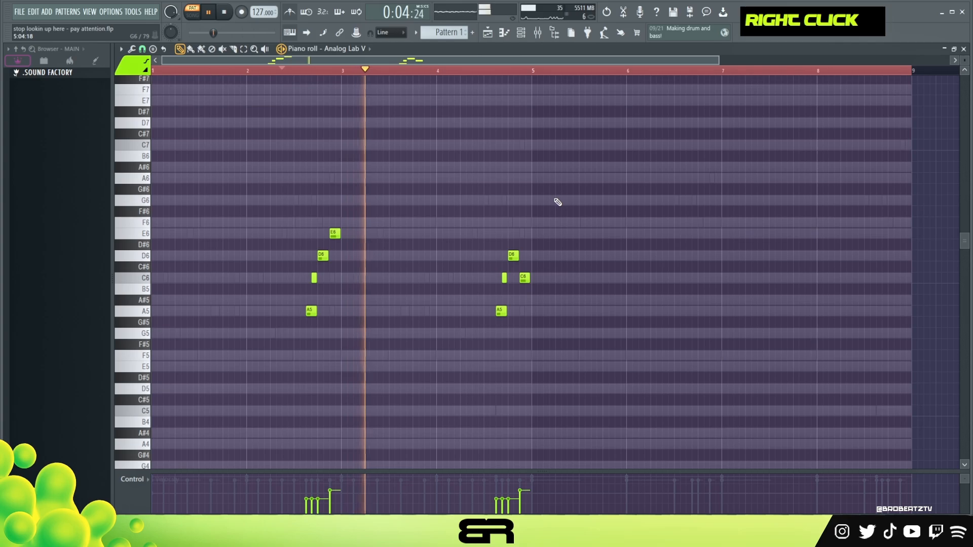
Mute the Augmented GRAND PIANO channel in the channel rack and listen to the counter-melody without it
{"action": "key", "text": "F6"}
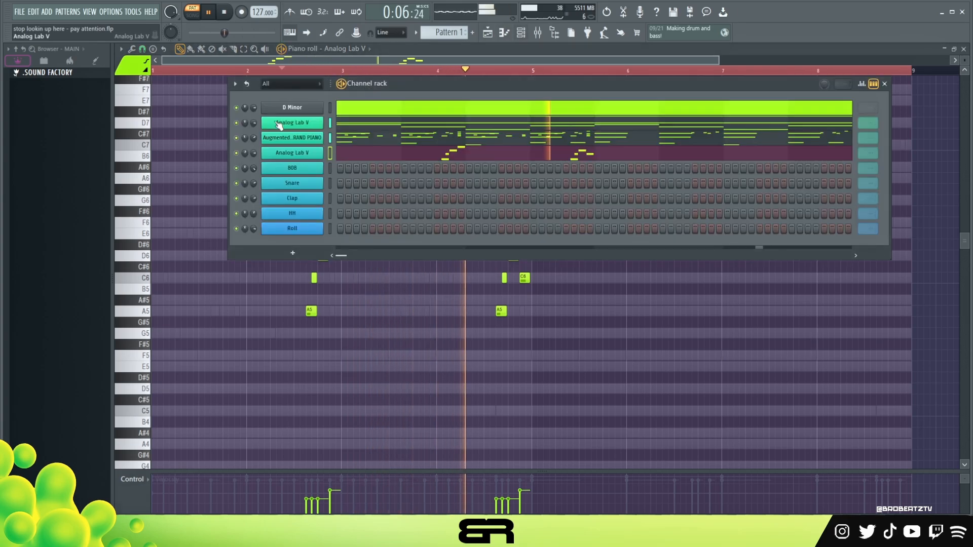
{"action": "key", "text": "space"}
{"action": "key", "text": "space"}
{"action": "key", "text": "F6"}
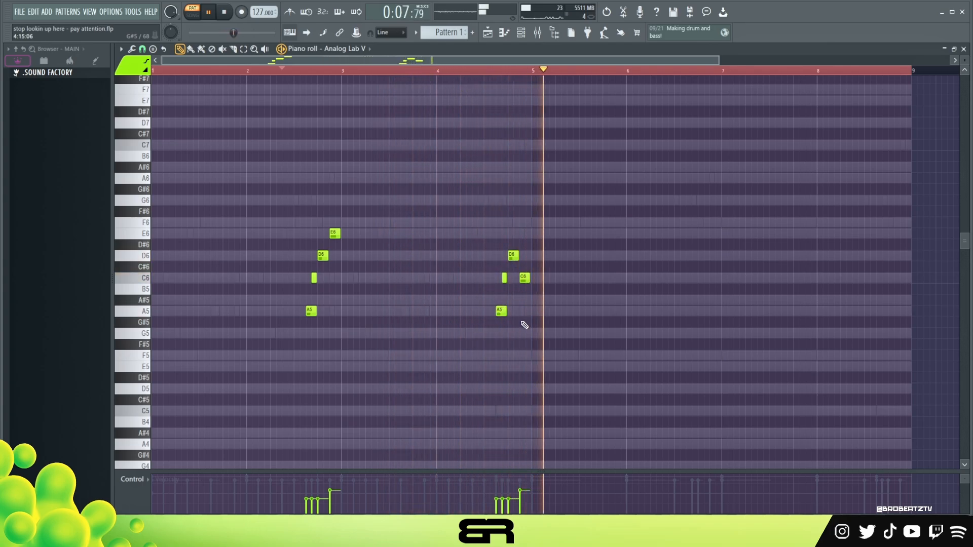
{"action": "key", "text": "space"}
Nudge the last notes of the bar 2 and bar 4 runs slightly earlier and play from the middle of bar 4
{"action": "left_click", "coordinate": [525, 278], "text": "ctrl"}
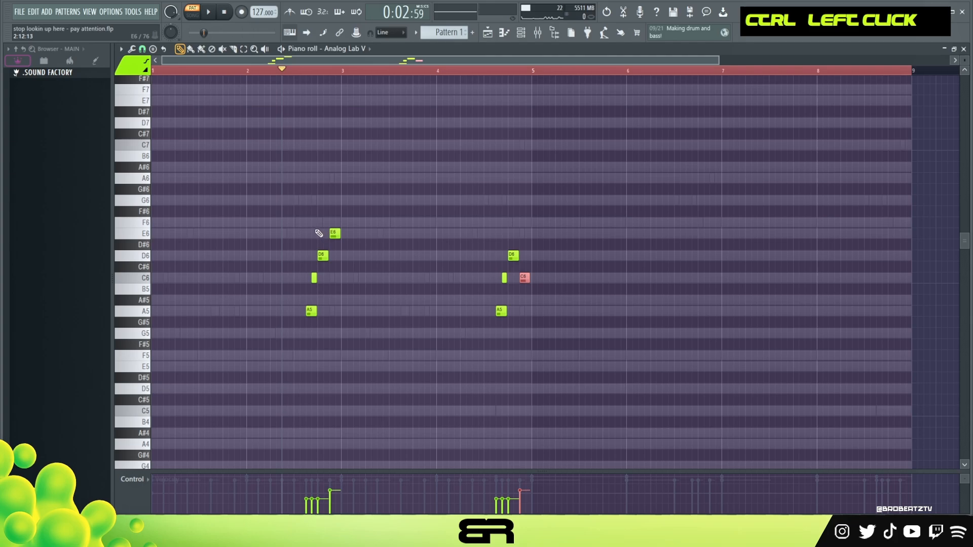
{"action": "left_click", "coordinate": [532, 284], "text": "ctrl"}
{"action": "key", "text": "space"}
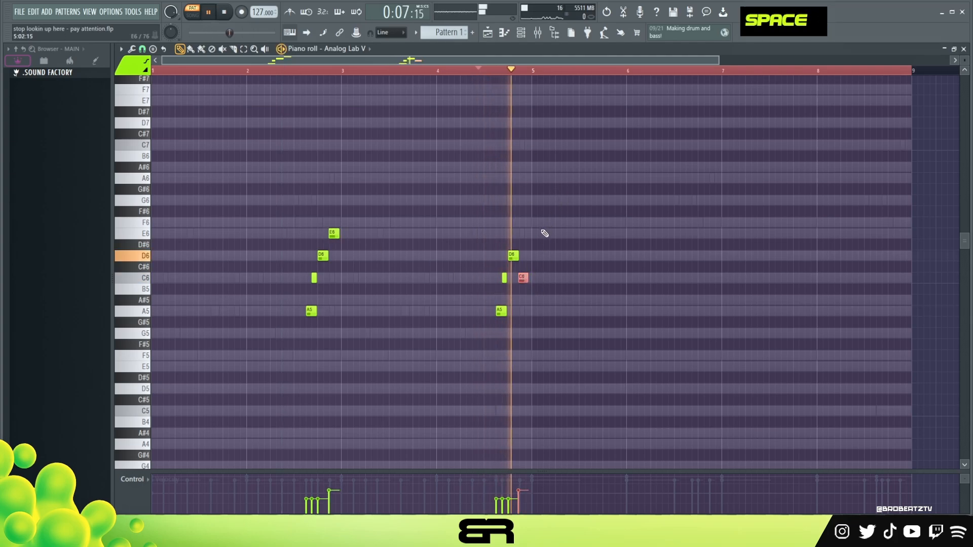
{"action": "key", "text": "space"}
Duplicate the bar 4 run into the second half of bar 8, raise the copy's last note to G6 and play it
{"action": "left_click_drag", "start_coordinate": [552, 228], "coordinate": [853, 313]}
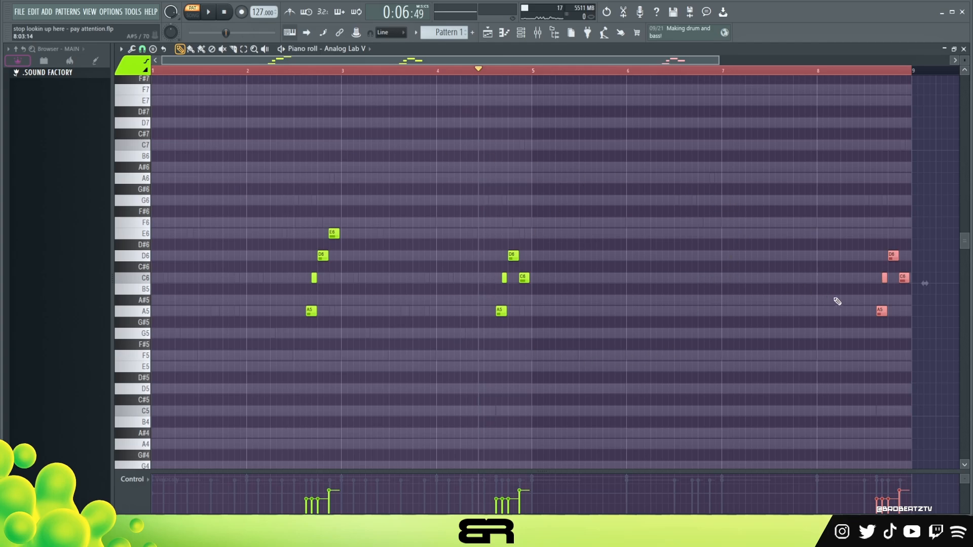
{"action": "right_click", "coordinate": [901, 302]}
{"action": "key", "text": "ctrl"}
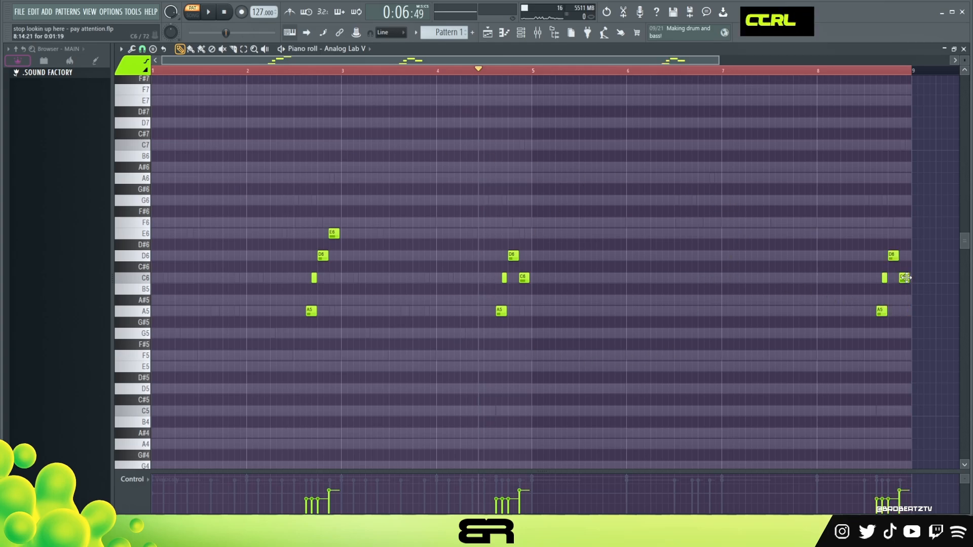
{"action": "left_click_drag", "start_coordinate": [904, 274], "coordinate": [903, 194]}
{"action": "key", "text": "space"}
{"action": "left_click", "coordinate": [862, 71]}
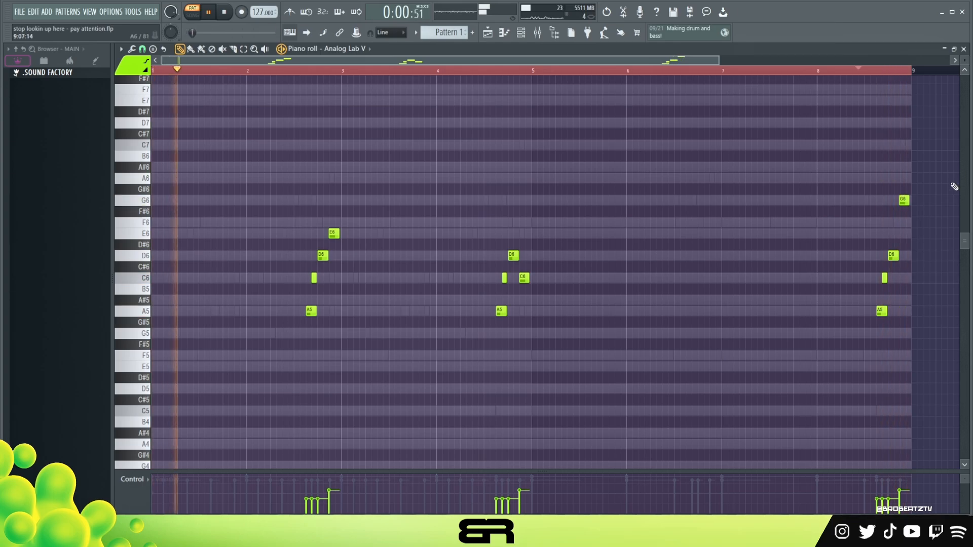
{"action": "key", "text": "space"}
Copy the D4, A#3, F3 and two C4 bass notes of bars 1 to 4 from the Augmented GRAND PIANO piano roll
{"action": "left_click", "coordinate": [520, 34]}
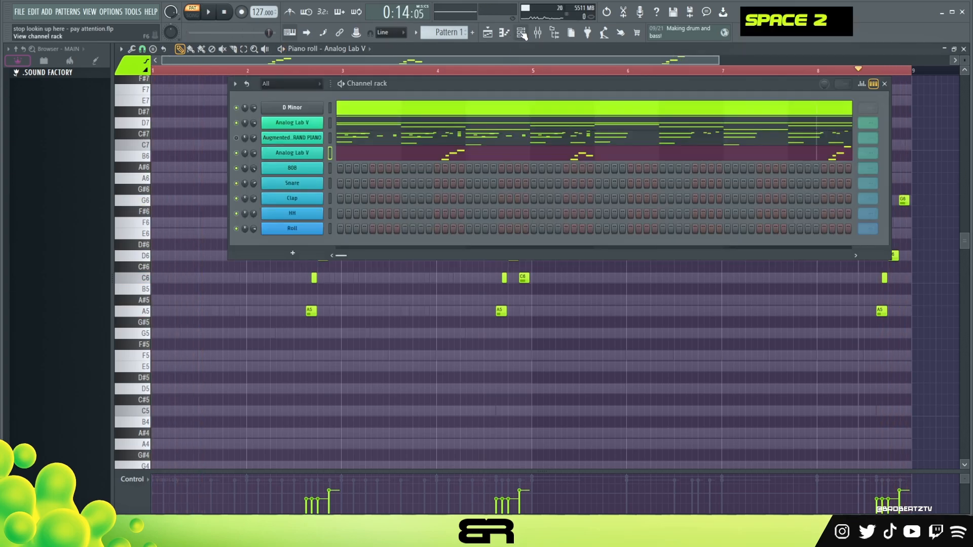
{"action": "left_click_drag", "start_coordinate": [523, 107], "coordinate": [524, 105]}
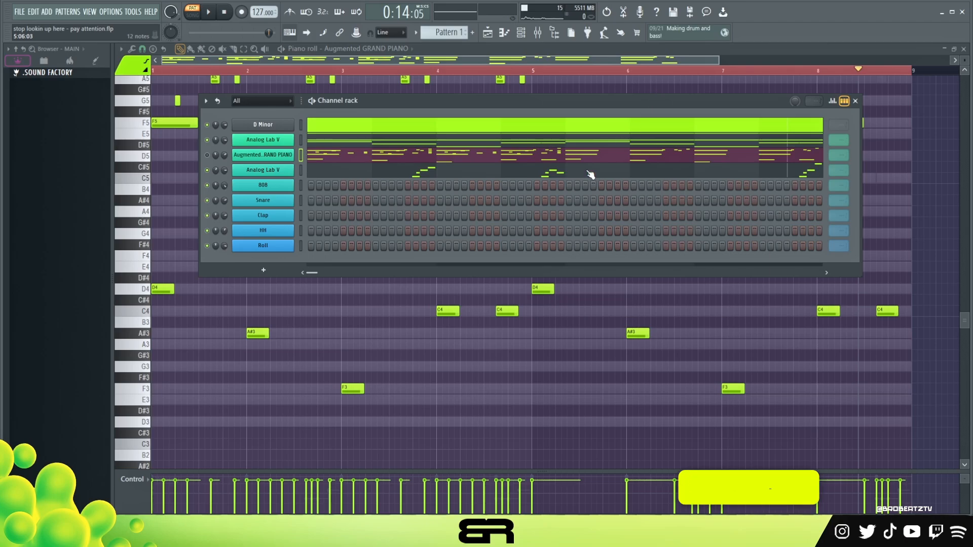
{"action": "right_click", "coordinate": [426, 341]}
{"action": "left_click_drag", "start_coordinate": [510, 279], "coordinate": [172, 389]}
{"action": "left_click", "coordinate": [522, 35]}
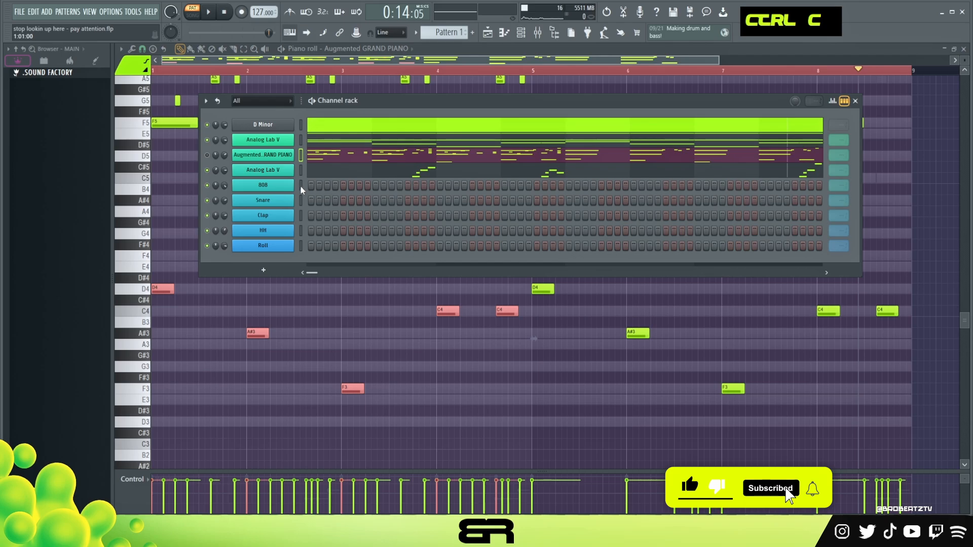
Paste the copied bass notes into the piano roll of the 808 channel and select them all
{"action": "right_click", "coordinate": [274, 185]}
{"action": "left_click", "coordinate": [345, 189]}
{"action": "key", "text": "ctrl+v"}
{"action": "scroll", "coordinate": [330, 256], "scroll_direction": "down", "scroll_amount": 2}
{"action": "key", "text": "ctrl+a"}
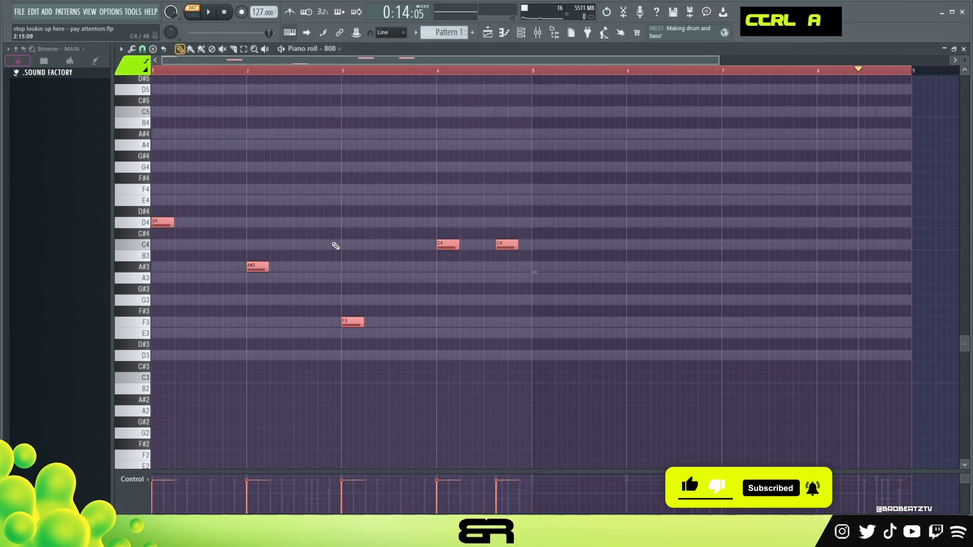
Raise the 808 notes by one octave, set their velocities to maximum and shorten them by discarding their lengths
{"action": "key", "text": "ctrl+Up"}
{"action": "scroll", "coordinate": [330, 251], "scroll_direction": "up", "scroll_amount": 10, "text": "alt"}
{"action": "scroll", "coordinate": [304, 261], "scroll_direction": "up", "scroll_amount": 3}
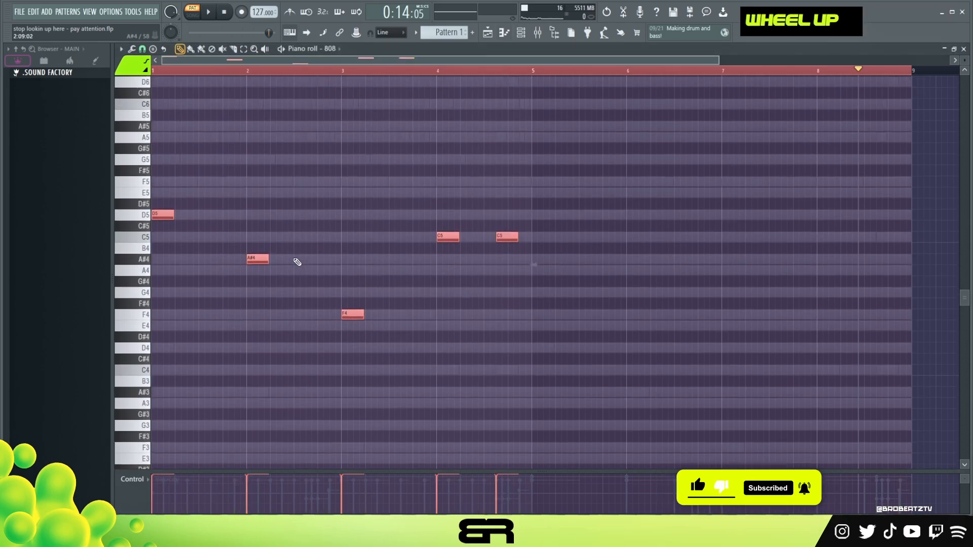
{"action": "key", "text": "shift+d"}
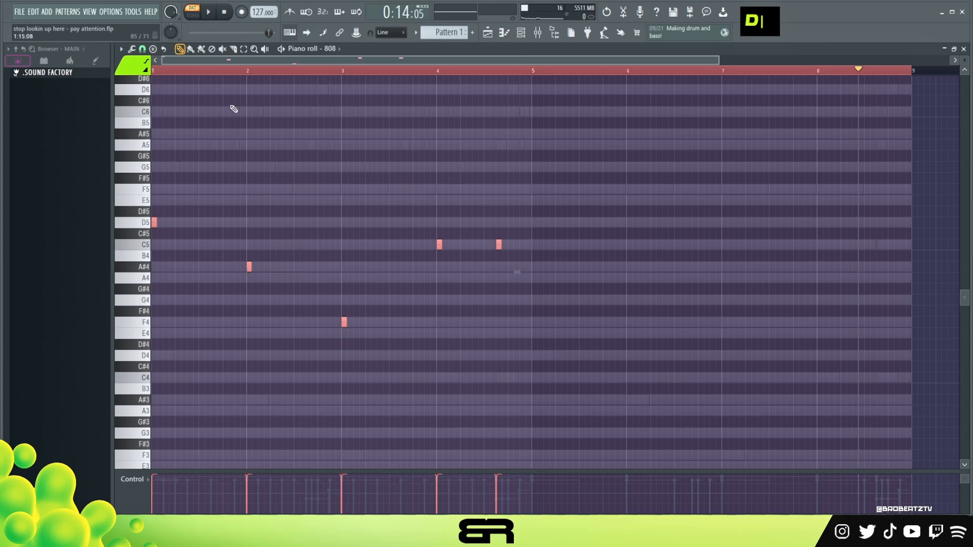
Set the piano roll snap to 1/2 beat and quantize all the 808 notes to it
{"action": "scroll", "coordinate": [223, 61], "scroll_direction": "up", "scroll_amount": 5}
{"action": "left_click_drag", "start_coordinate": [424, 60], "coordinate": [467, 59]}
{"action": "right_click", "coordinate": [358, 252]}
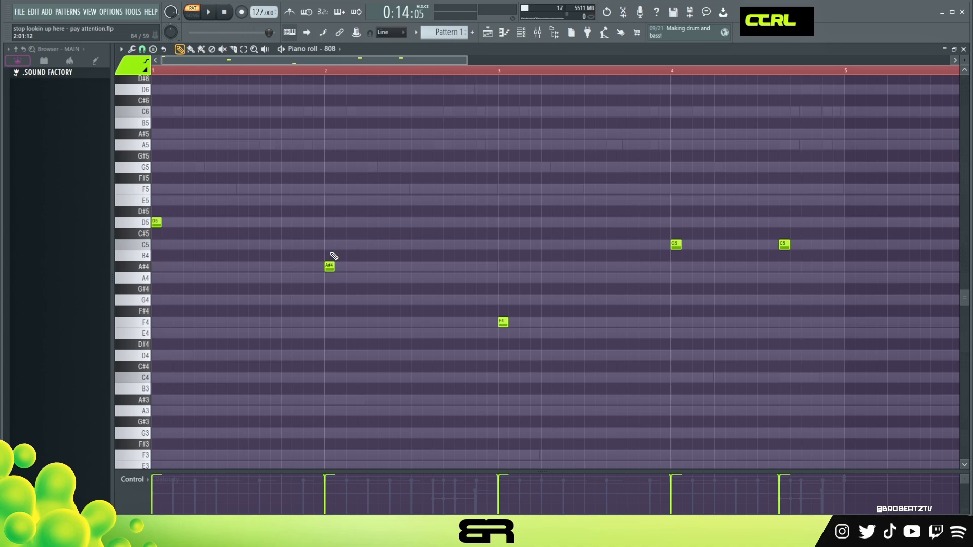
{"action": "left_click", "coordinate": [153, 60]}
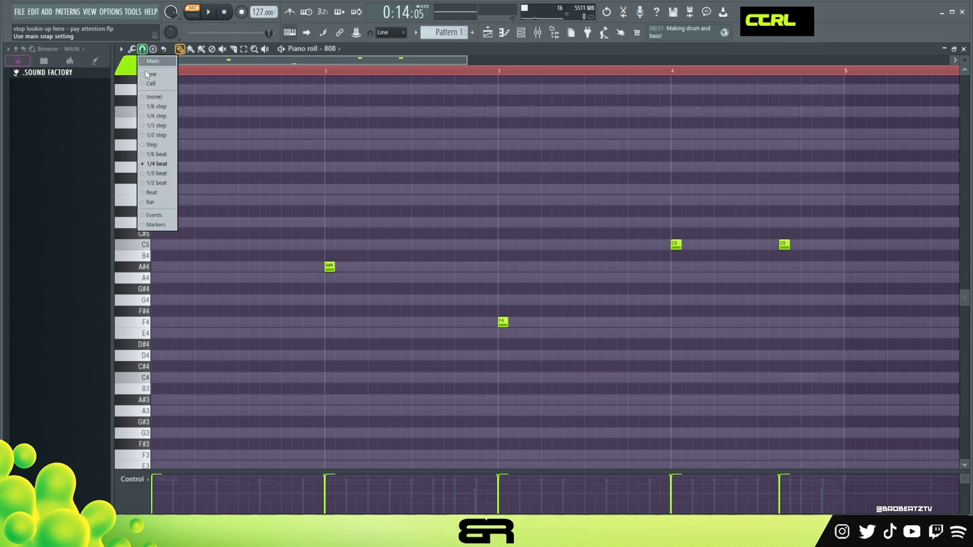
{"action": "left_click", "coordinate": [153, 182]}
{"action": "right_click", "coordinate": [235, 265]}
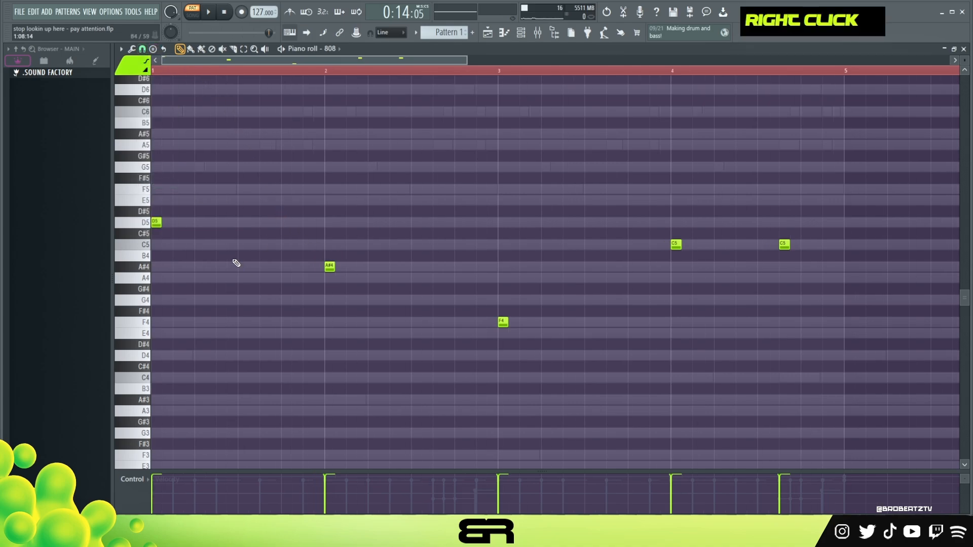
{"action": "key", "text": "ctrl+a"}
{"action": "key", "text": "ctrl+q"}
{"action": "right_click", "coordinate": [231, 249]}
Switch playback from song to pattern mode and listen to the start of the 808 line
{"action": "key", "text": "space"}
{"action": "key", "text": "space"}
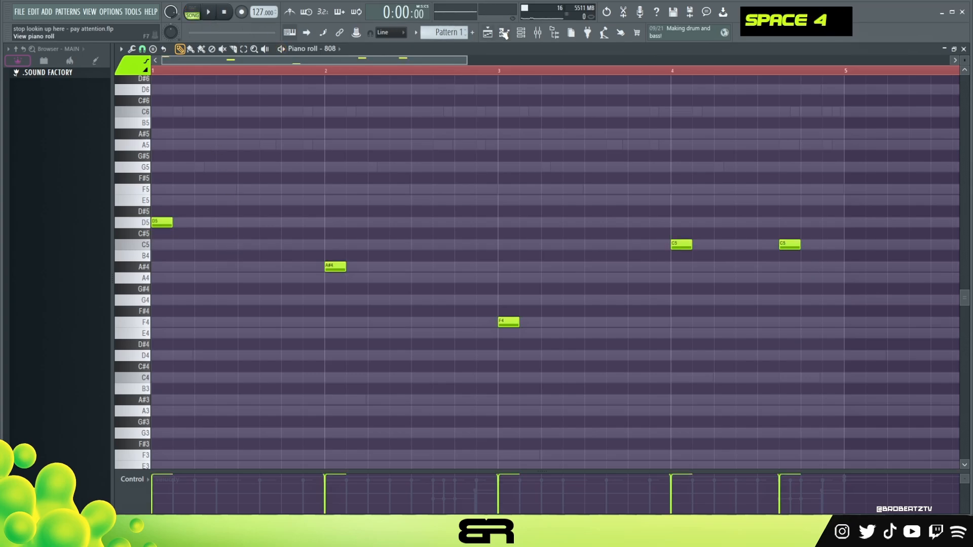
{"action": "left_click", "coordinate": [525, 34]}
{"action": "left_click", "coordinate": [200, 15]}
{"action": "key", "text": "space"}
{"action": "key", "text": "space"}
{"action": "key", "text": "space"}
Add a second D5 one and a half beats into bar 1 of the 808 line and play it
{"action": "right_click", "coordinate": [212, 239]}
{"action": "left_click", "coordinate": [221, 222]}
{"action": "key", "text": "space"}
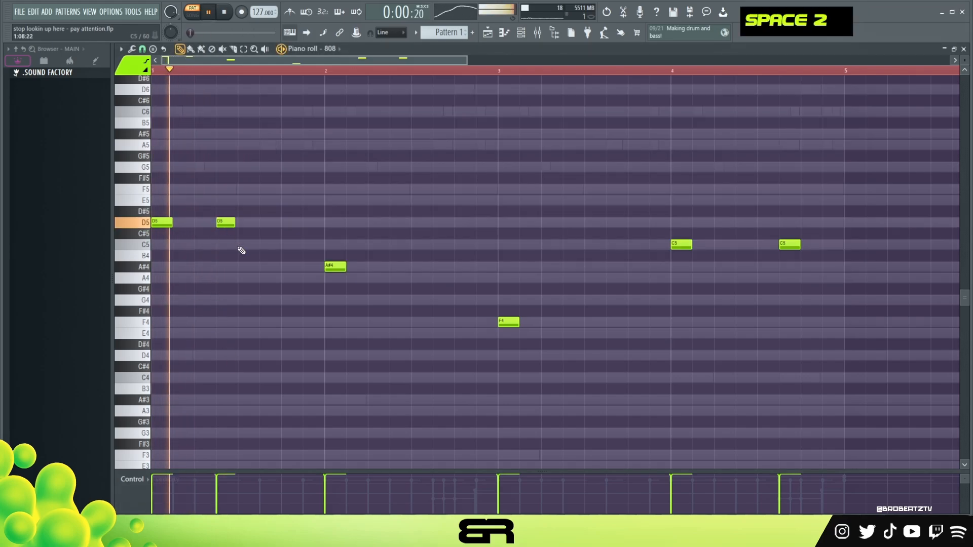
{"action": "key", "text": "space"}
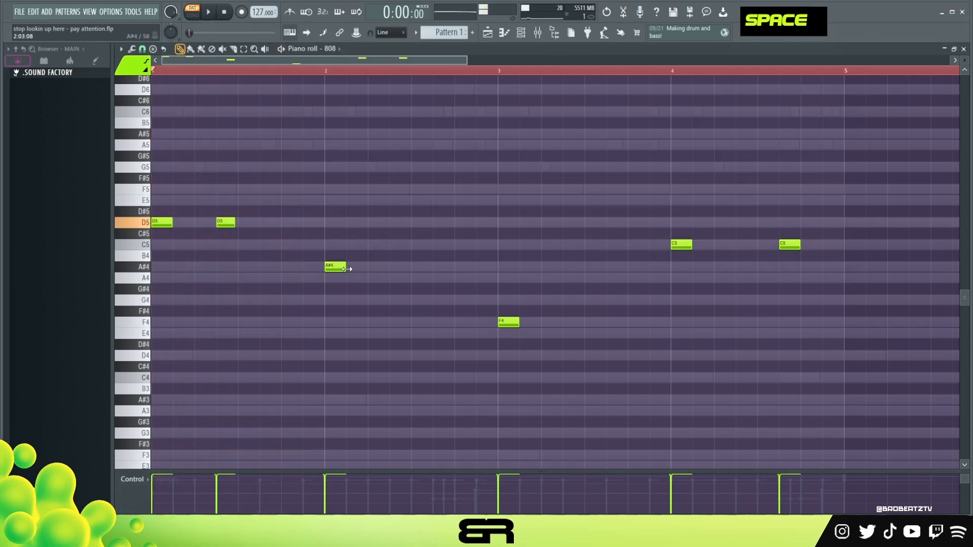
Move the A#4 note of bar 2 one beat later, raise it an octave to A#5 and play the 808 line
{"action": "left_click_drag", "start_coordinate": [336, 267], "coordinate": [379, 268]}
{"action": "left_click", "coordinate": [373, 269], "text": "ctrl"}
{"action": "key", "text": "ctrl+Up"}
{"action": "right_click", "coordinate": [385, 278], "text": "ctrl"}
{"action": "key", "text": "space"}
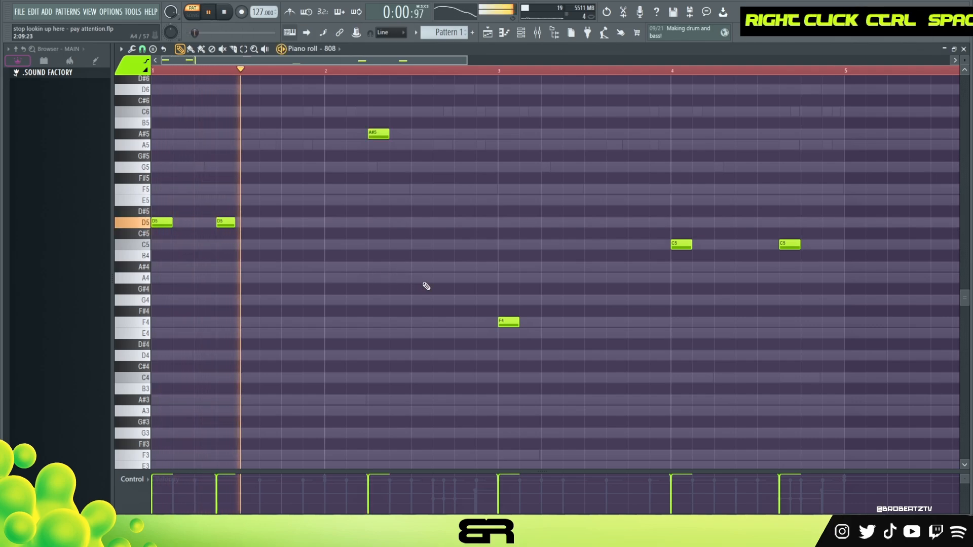
Raise the F4 note of bar 3 to F5, add a second F5 one and a half beats after it and replay the line
{"action": "left_click", "coordinate": [507, 322], "text": "ctrl"}
{"action": "key", "text": "ctrl+Up"}
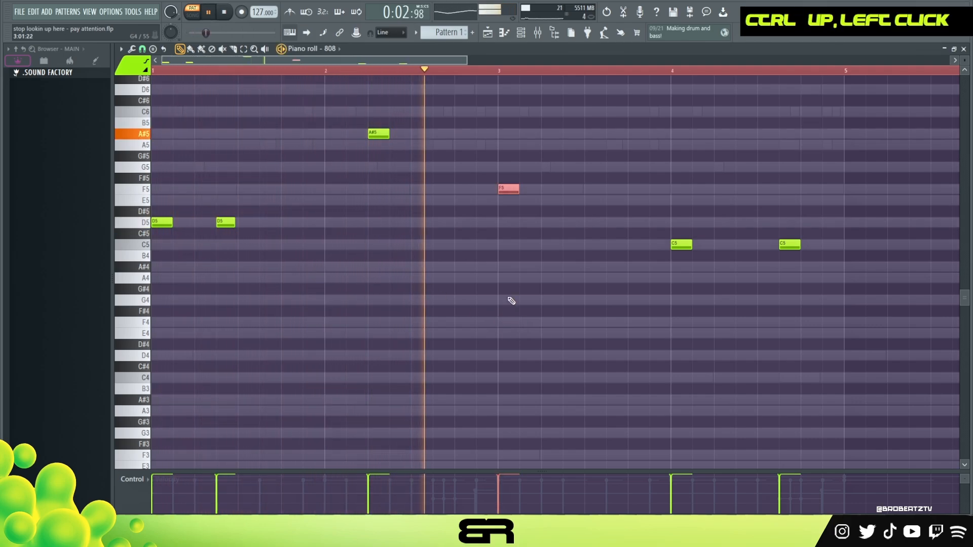
{"action": "left_click", "coordinate": [571, 190]}
{"action": "right_click", "coordinate": [611, 258]}
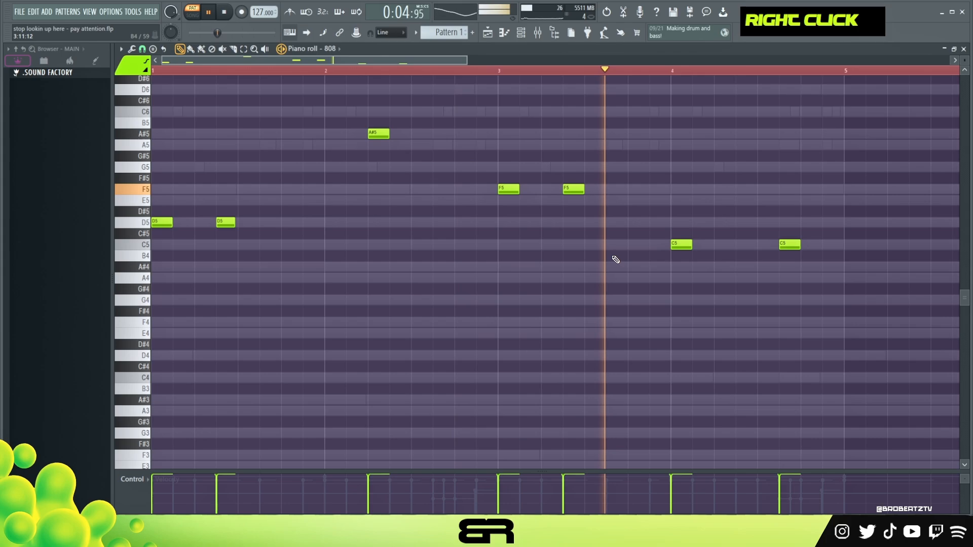
{"action": "key", "text": "space"}
{"action": "key", "text": "space"}
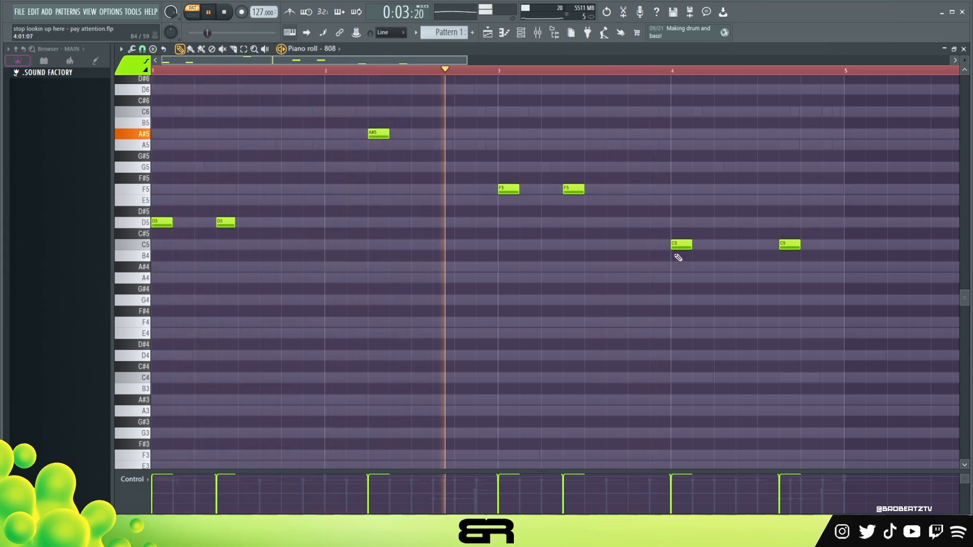
Move the first C5 of bar 4 one beat later, add another C5 directly after it and play the result
{"action": "left_click_drag", "start_coordinate": [673, 247], "coordinate": [717, 248]}
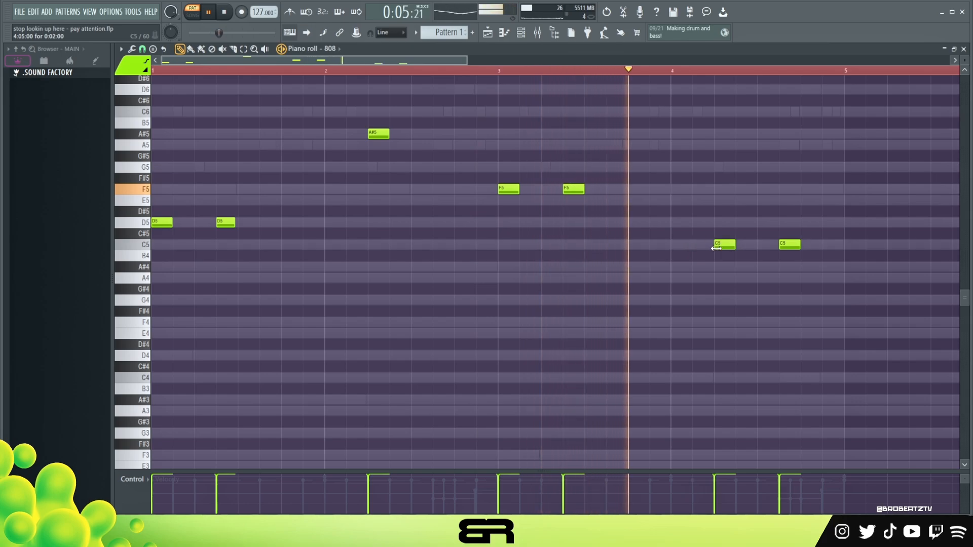
{"action": "key", "text": "space"}
{"action": "key", "text": "space"}
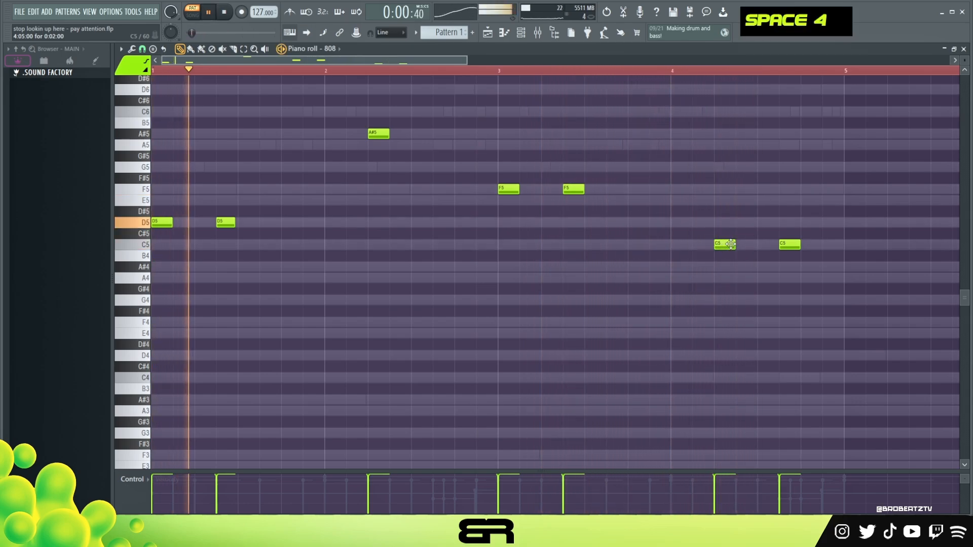
{"action": "key", "text": "space"}
{"action": "left_click", "coordinate": [746, 245]}
{"action": "key", "text": "space"}
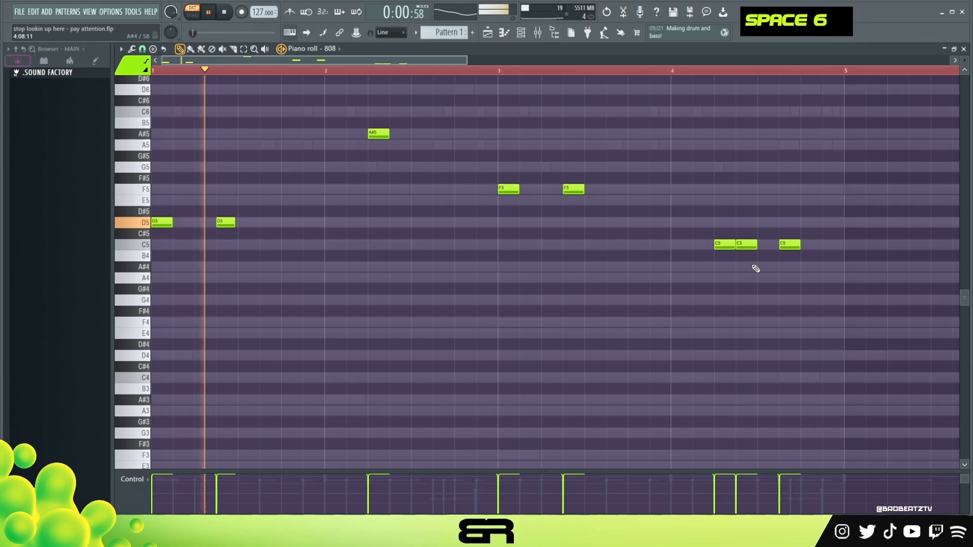
Stop playback and duplicate the whole four-bar 808 line into bars 5 to 8
{"action": "scroll", "coordinate": [632, 295], "scroll_direction": "up", "scroll_amount": 1}
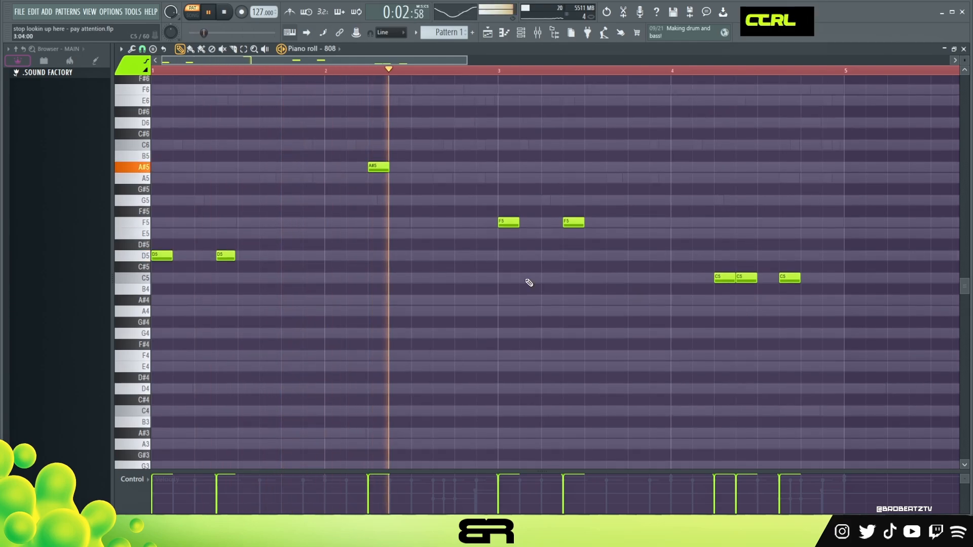
{"action": "key", "text": "space"}
{"action": "key", "text": "ctrl+a"}
{"action": "left_click_drag", "start_coordinate": [161, 256], "coordinate": [853, 278]}
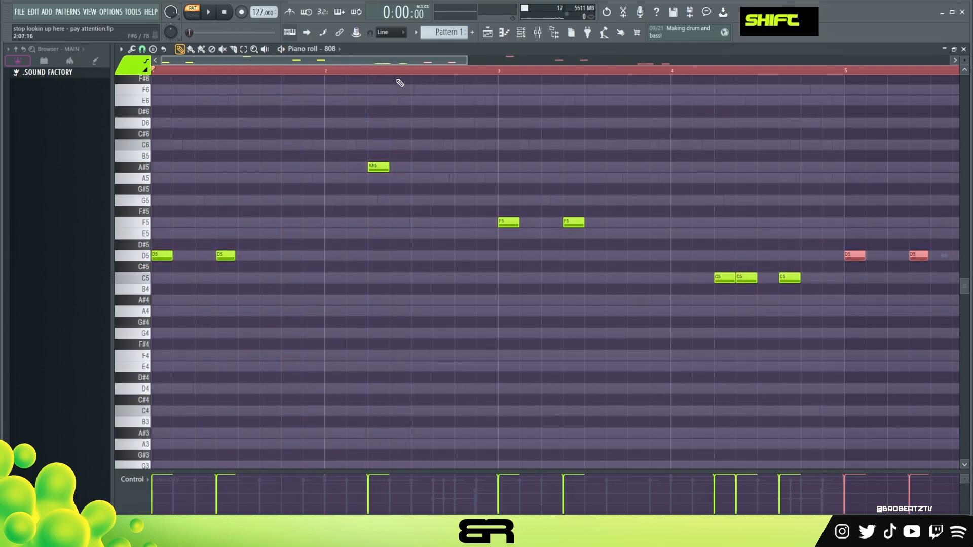
Add an A#5 half a beat before the existing one in bar 6 and duplicate the existing A#5 one and a half beats later
{"action": "left_click_drag", "start_coordinate": [402, 62], "coordinate": [274, 97]}
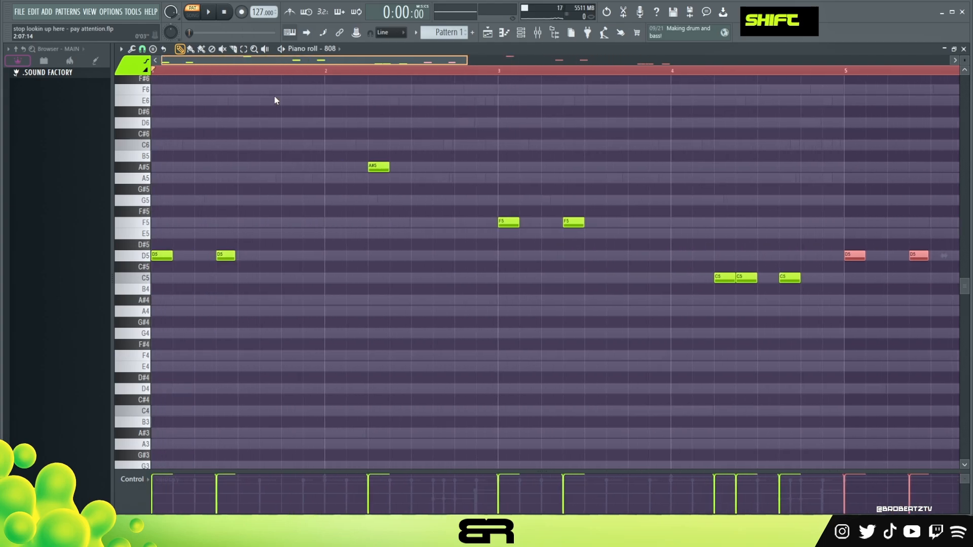
{"action": "left_click_drag", "start_coordinate": [144, 256], "coordinate": [144, 283]}
{"action": "left_click_drag", "start_coordinate": [274, 61], "coordinate": [447, 84]}
{"action": "right_click", "coordinate": [427, 124]}
{"action": "left_click_drag", "start_coordinate": [401, 61], "coordinate": [453, 68]}
{"action": "left_click", "coordinate": [456, 167]}
{"action": "left_click_drag", "start_coordinate": [484, 167], "coordinate": [550, 167]}
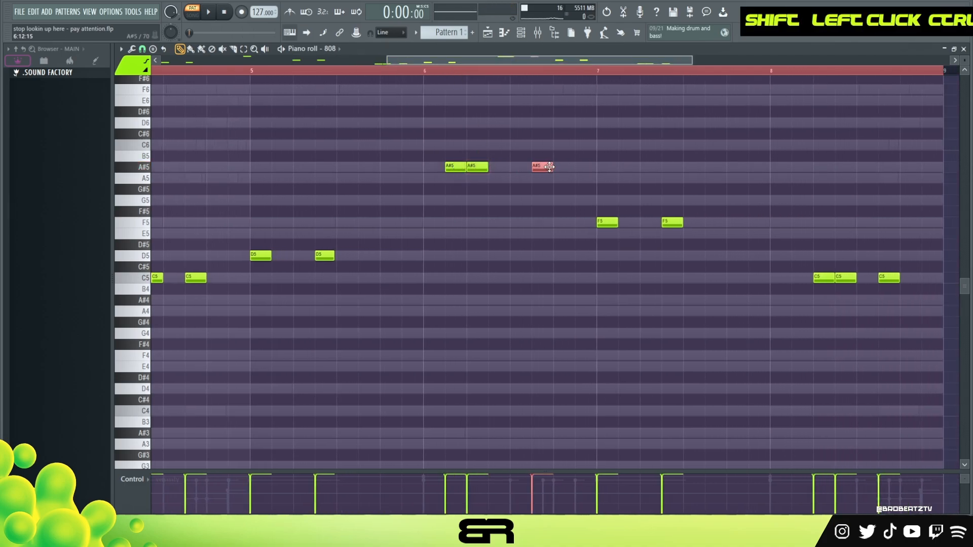
Lower the last A#5 note of bar 6 by an octave to A#4 and play the 808 line
{"action": "left_click_drag", "start_coordinate": [687, 256], "coordinate": [893, 289]}
{"action": "left_click", "coordinate": [542, 168], "text": "ctrl"}
{"action": "key", "text": "ctrl+Down"}
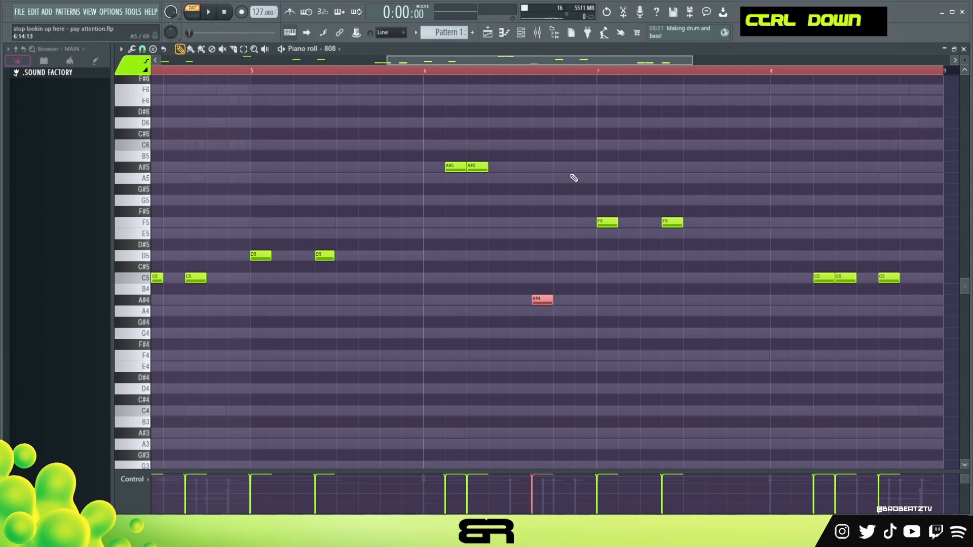
{"action": "right_click", "coordinate": [680, 305]}
{"action": "key", "text": "space"}
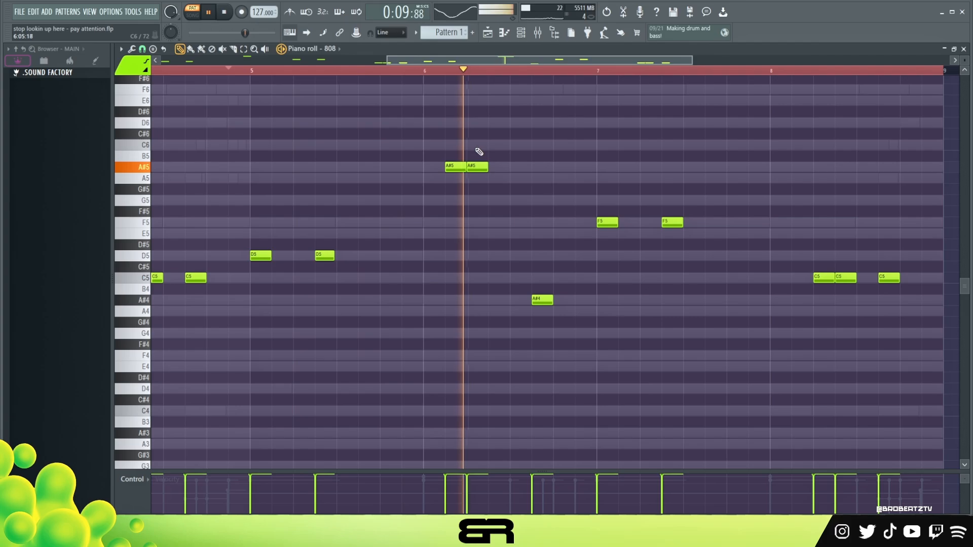
{"action": "right_click", "coordinate": [553, 184], "text": "ctrl"}
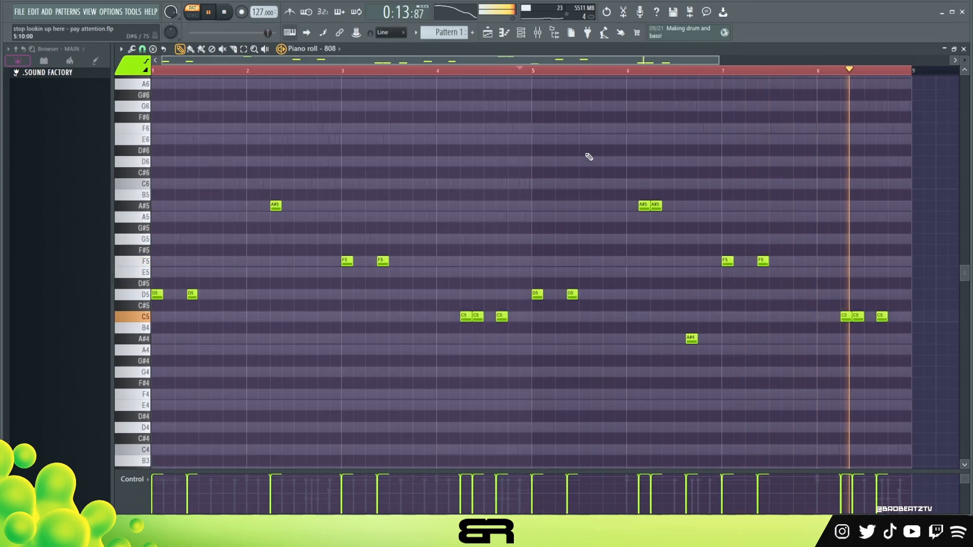
{"action": "key", "text": "space"}
Show all channels of the pattern in the channel rack, play them together and save the project
{"action": "left_click", "coordinate": [517, 34]}
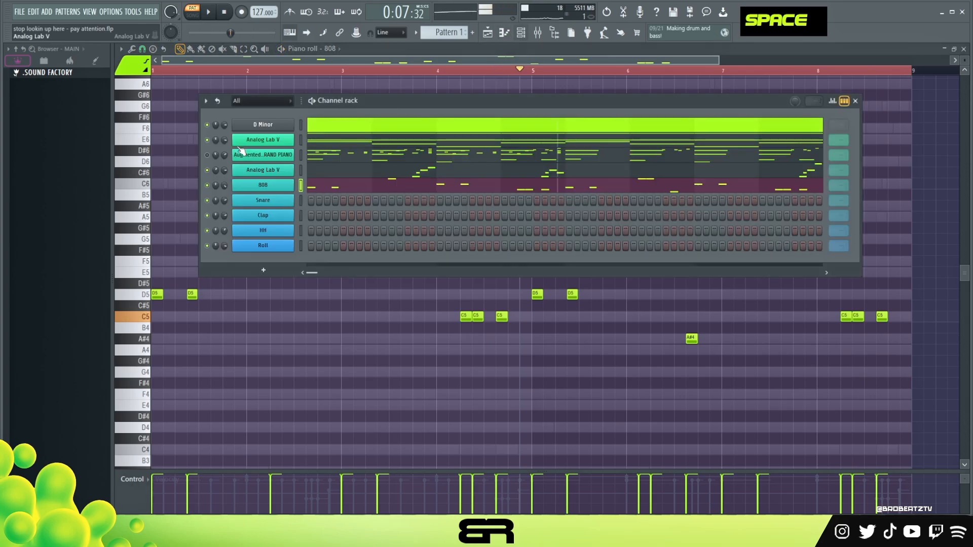
{"action": "key", "text": "space"}
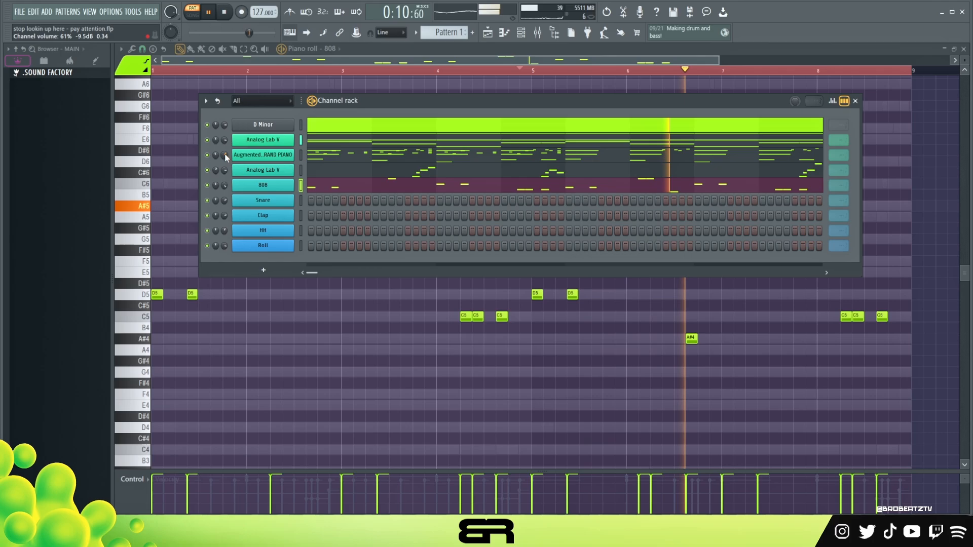
{"action": "key", "text": "space"}
{"action": "key", "text": "ctrl+s"}
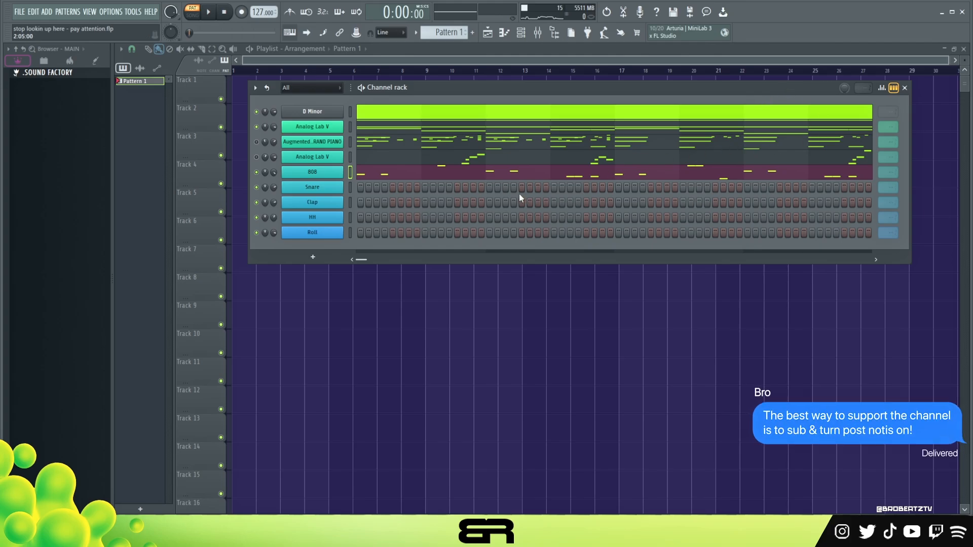
Place Snare and Clap hits on steps 9, 25, 41 and 57
{"action": "left_click", "coordinate": [425, 188]}
{"action": "left_click", "coordinate": [424, 202]}
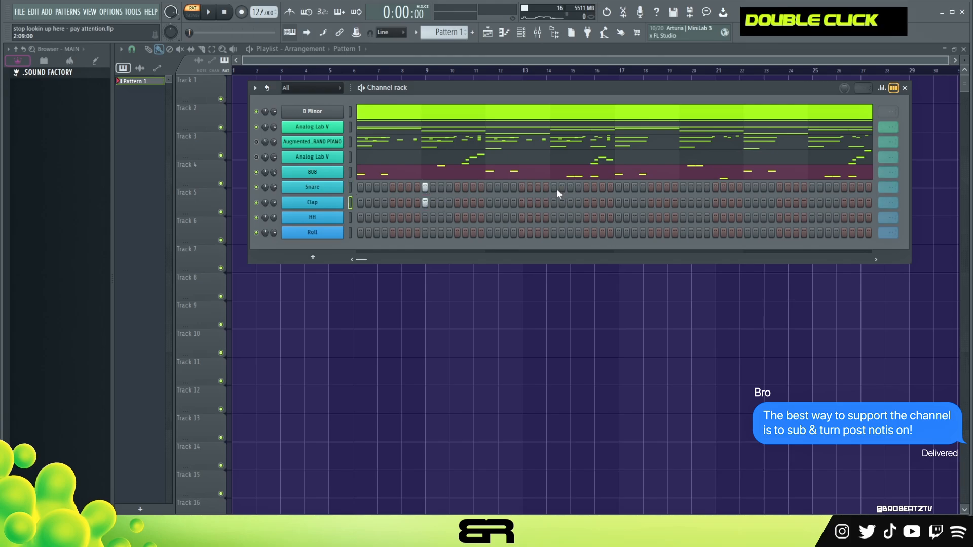
{"action": "left_click", "coordinate": [812, 188]}
{"action": "left_click", "coordinate": [812, 202]}
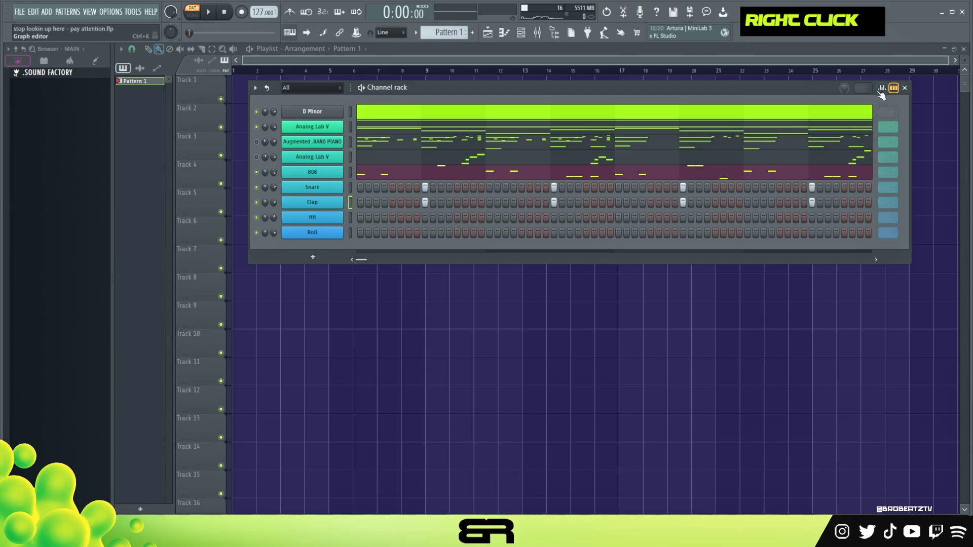
Set the velocities of the four Clap hits to slightly different levels between about 90% and 96% while the pattern plays
{"action": "left_click", "coordinate": [882, 89]}
{"action": "key", "text": "space"}
{"action": "left_click", "coordinate": [684, 222]}
{"action": "left_click", "coordinate": [812, 219]}
{"action": "left_click", "coordinate": [554, 217]}
{"action": "left_click", "coordinate": [425, 217]}
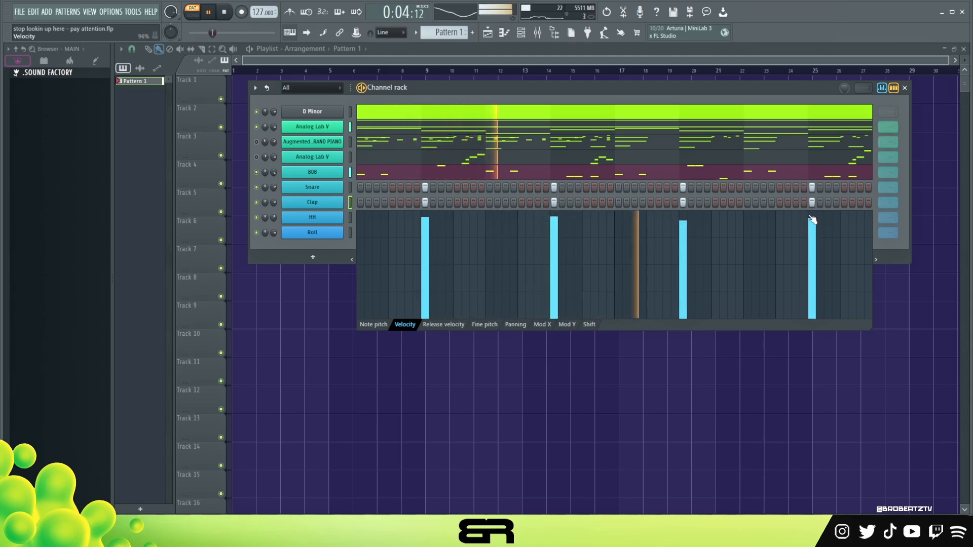
{"action": "left_click", "coordinate": [882, 88]}
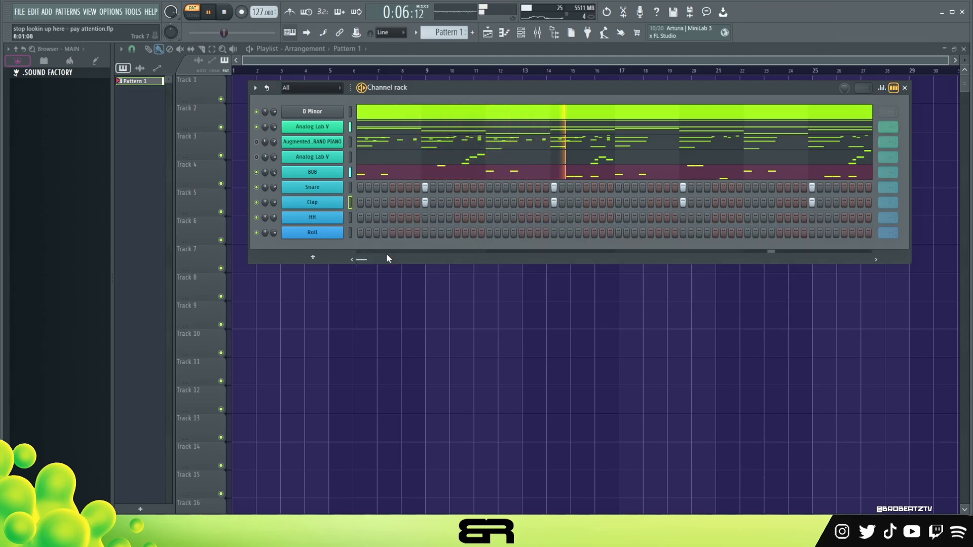
Try the Snare channel volume at 68% and restart playback to hear it
{"action": "scroll", "coordinate": [274, 203], "scroll_direction": "up", "scroll_amount": 2}
{"action": "scroll", "coordinate": [274, 189], "scroll_direction": "down", "scroll_amount": 2}
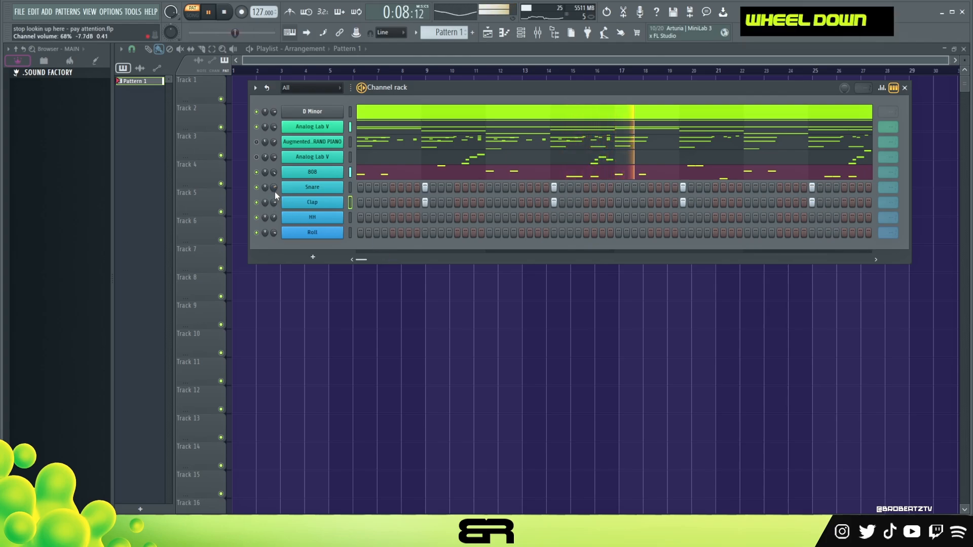
{"action": "key", "text": "space"}
{"action": "key", "text": "space"}
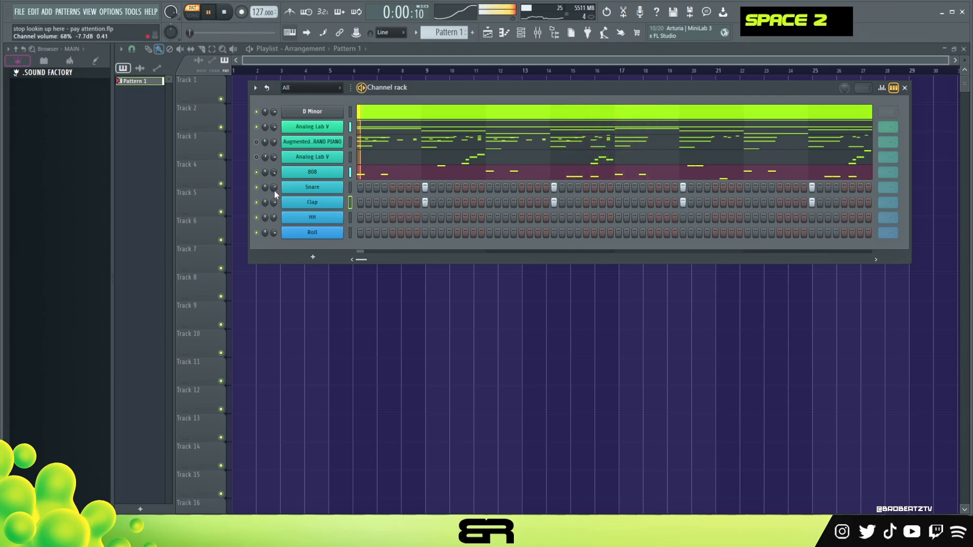
Loop the Snare and Clap channels at 64 steps and lower the Clap channel volume slightly
{"action": "right_click", "coordinate": [886, 189]}
{"action": "left_click", "coordinate": [917, 263]}
{"action": "right_click", "coordinate": [888, 203]}
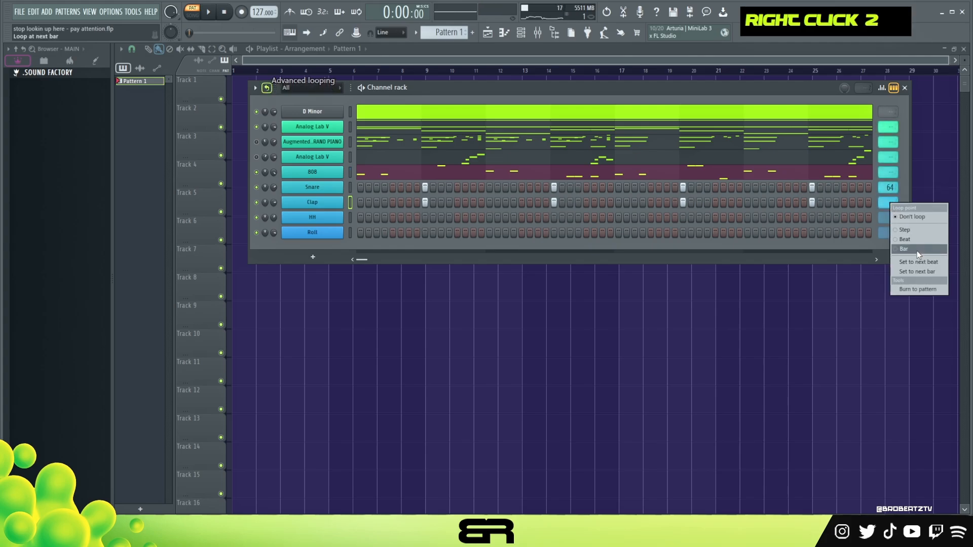
{"action": "left_click", "coordinate": [917, 271]}
{"action": "key", "text": "space"}
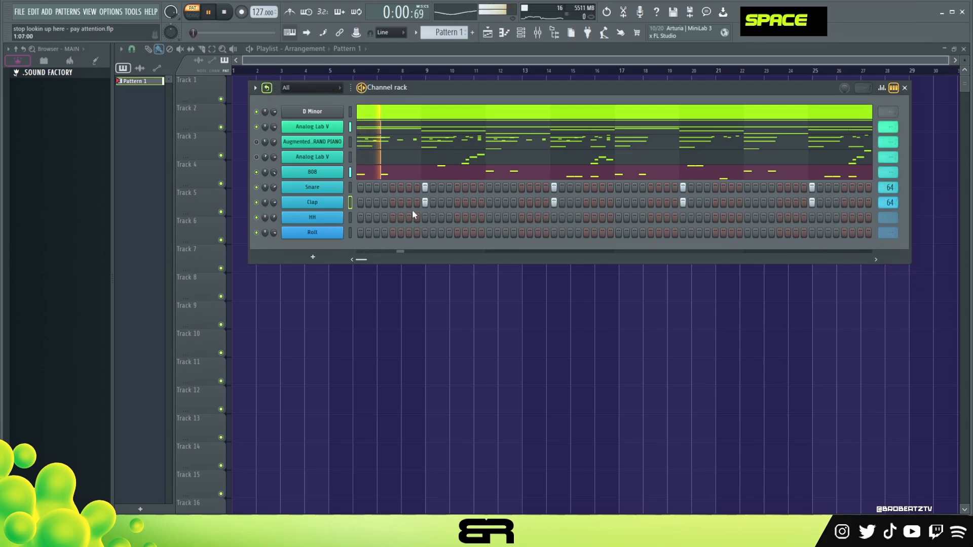
{"action": "key", "text": "space"}
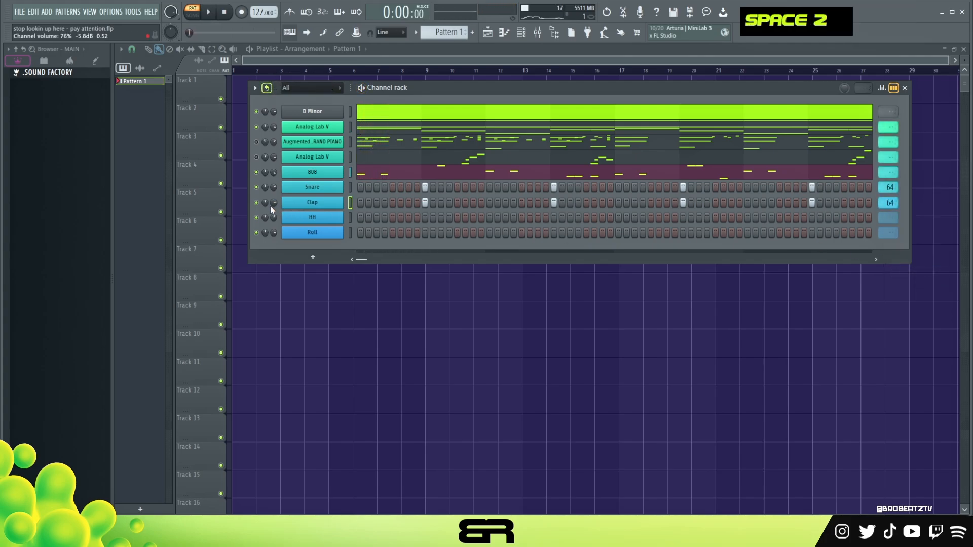
{"action": "scroll", "coordinate": [273, 204], "scroll_direction": "down", "scroll_amount": 1}
Place HH hits on steps 1, 3, 7 and 8, replaying the beat to check the rhythm
{"action": "left_click", "coordinate": [361, 218]}
{"action": "key", "text": "space"}
{"action": "key", "text": "space"}
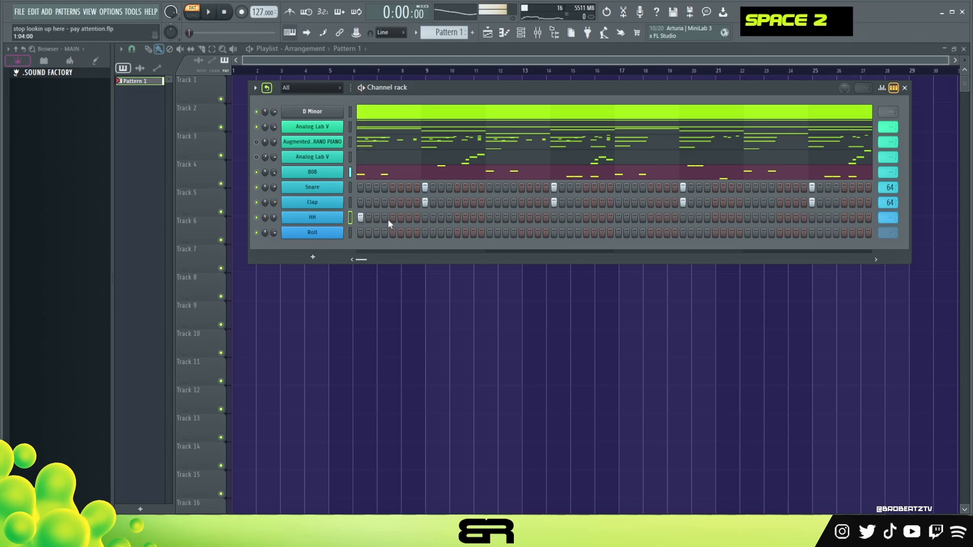
{"action": "key", "text": "space"}
{"action": "key", "text": "space"}
{"action": "left_click_drag", "start_coordinate": [408, 218], "coordinate": [417, 217]}
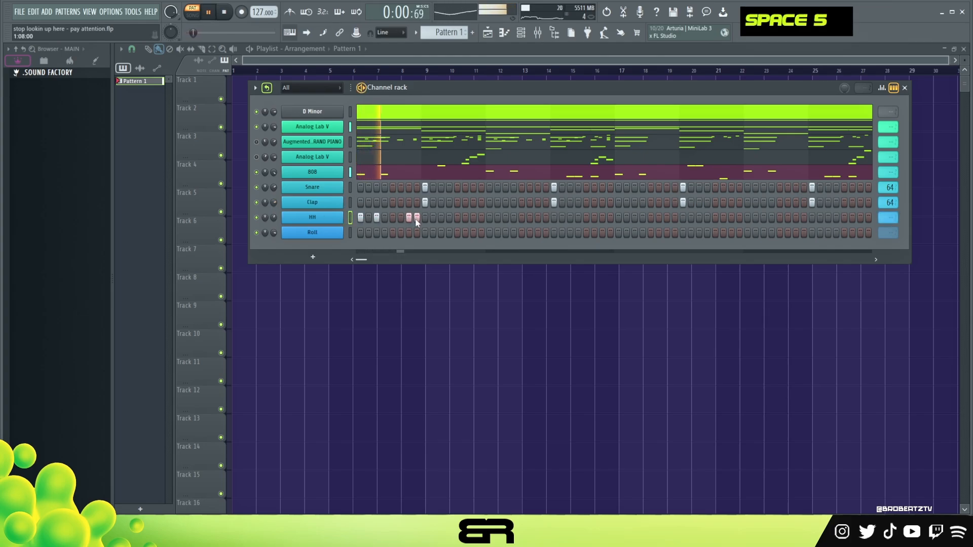
{"action": "key", "text": "space"}
{"action": "key", "text": "space"}
Place HH hits on steps 19, 20, 21 and 23 and a Roll hit on step 19, replaying the beat
{"action": "left_click_drag", "start_coordinate": [490, 217], "coordinate": [506, 217]}
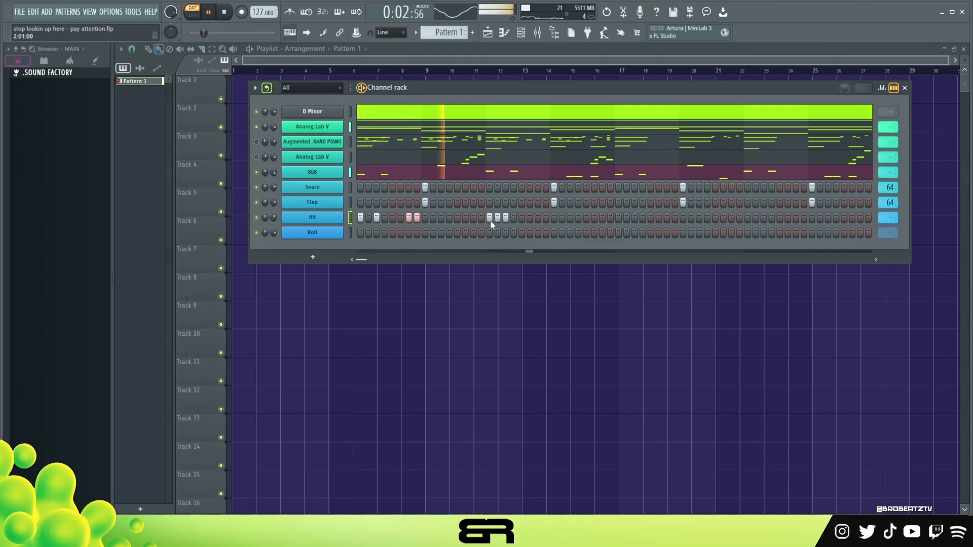
{"action": "right_click", "coordinate": [490, 217]}
{"action": "right_click", "coordinate": [498, 217]}
{"action": "key", "text": "space"}
{"action": "key", "text": "space"}
{"action": "left_click_drag", "start_coordinate": [514, 218], "coordinate": [545, 218]}
{"action": "left_click", "coordinate": [506, 233]}
{"action": "key", "text": "space"}
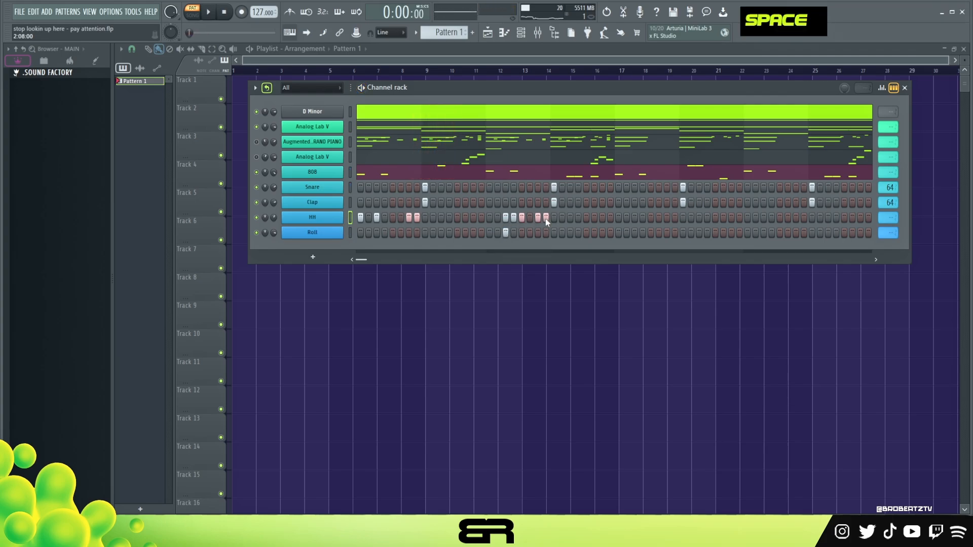
{"action": "key", "text": "space"}
{"action": "right_click", "coordinate": [546, 218]}
Add an HH hit and a Roll hit on step 31 and loop the HH channel at 32 steps
{"action": "left_click", "coordinate": [603, 217]}
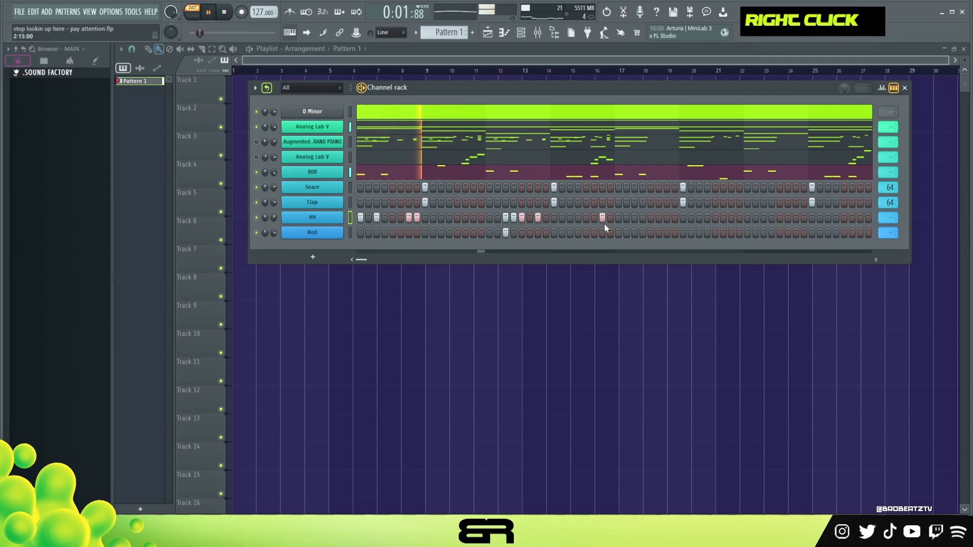
{"action": "double_click", "coordinate": [602, 233]}
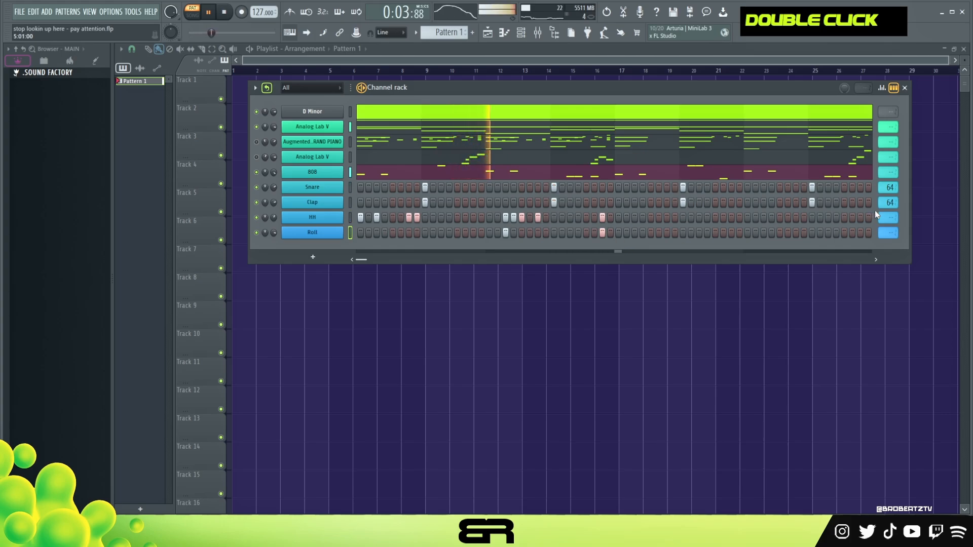
{"action": "key", "text": "space"}
{"action": "left_click", "coordinate": [888, 217]}
{"action": "left_click", "coordinate": [906, 286]}
Lower the HH velocities to about 50% on step 7, 55% on step 20 and about 70% on step 21
{"action": "left_click", "coordinate": [882, 88]}
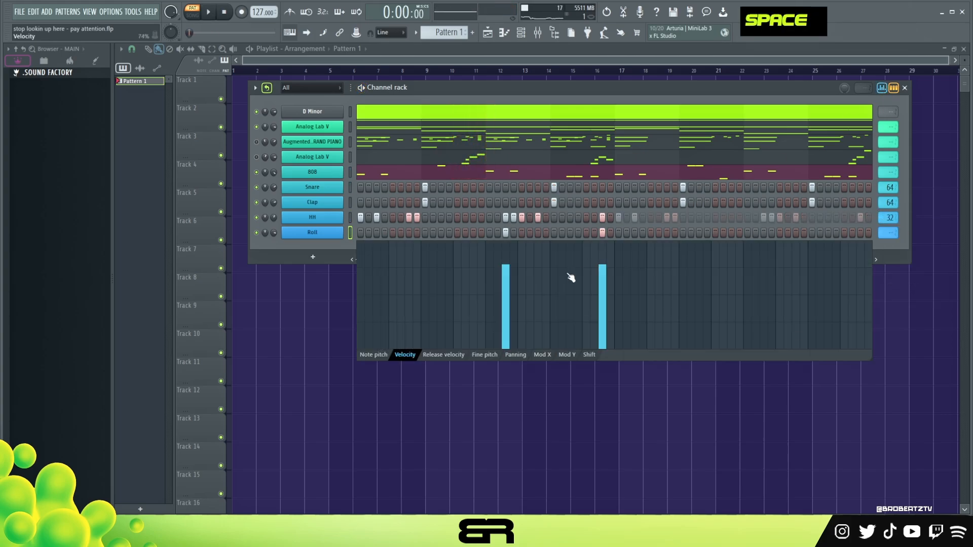
{"action": "left_click", "coordinate": [350, 217]}
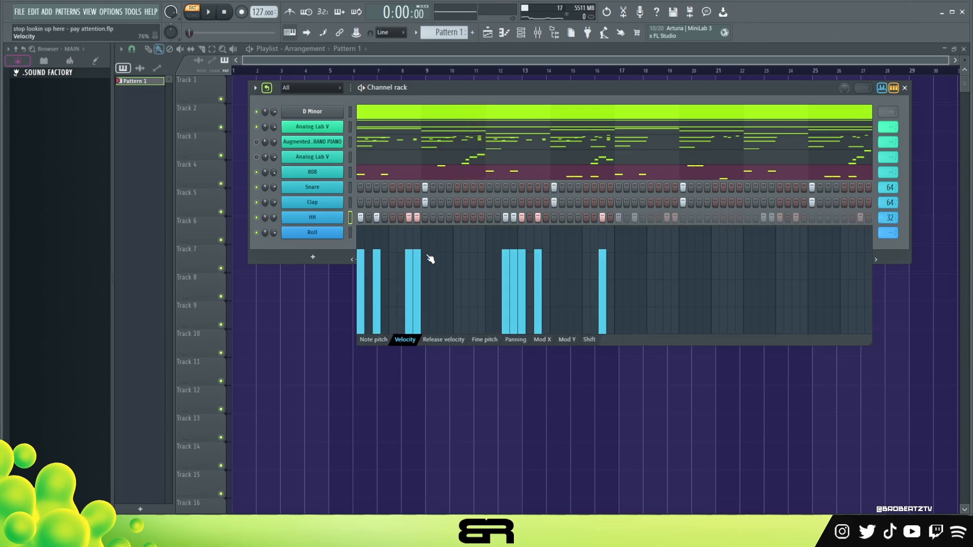
{"action": "double_click", "coordinate": [409, 280]}
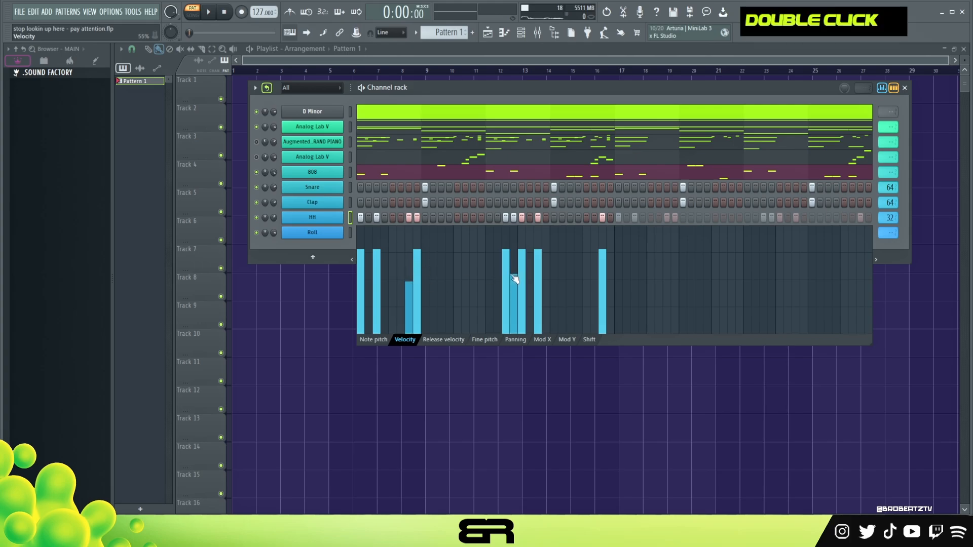
{"action": "key", "text": "space"}
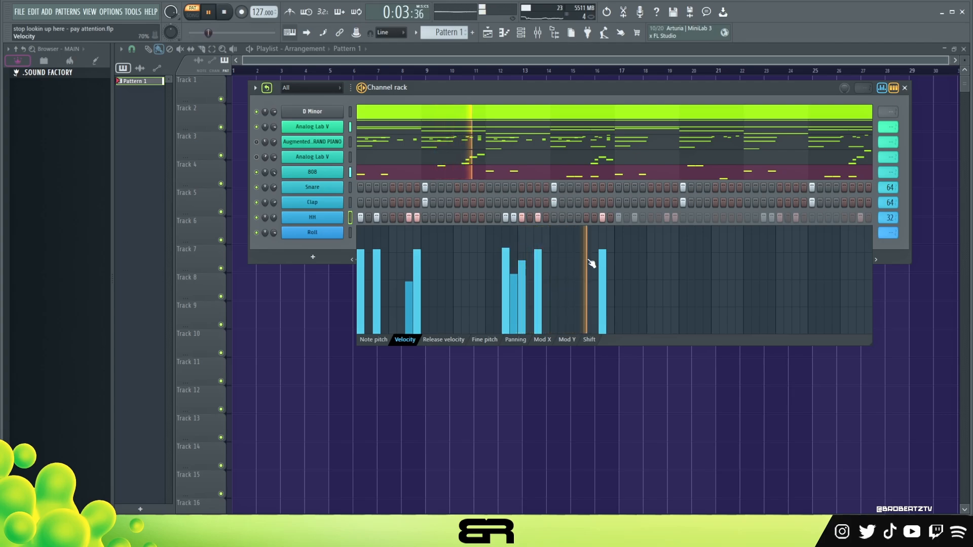
{"action": "left_click", "coordinate": [882, 88]}
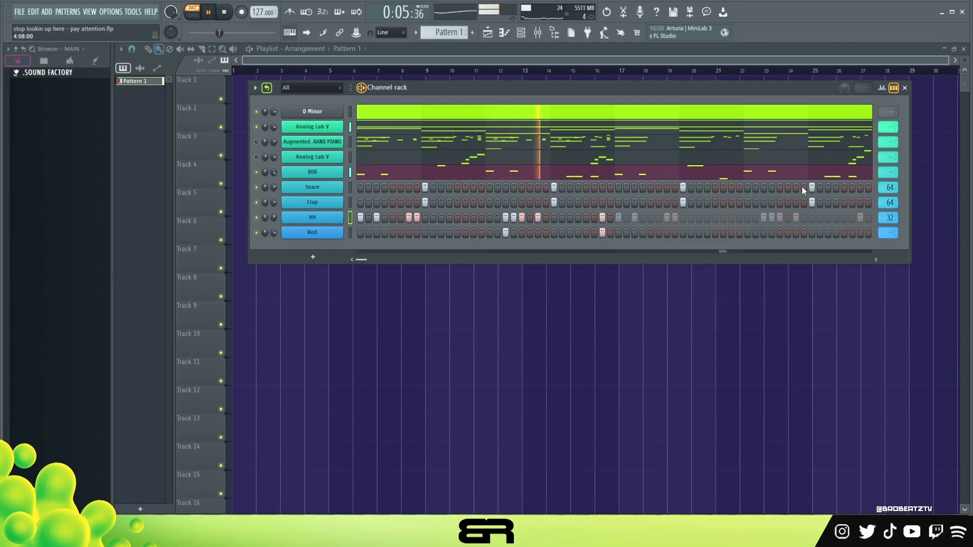
Add Roll hits on steps 47, 51 and 59 and set the step 51 hit's velocity to 83%
{"action": "key", "text": "space"}
{"action": "left_click", "coordinate": [731, 232]}
{"action": "left_click", "coordinate": [764, 233]}
{"action": "left_click", "coordinate": [828, 233]}
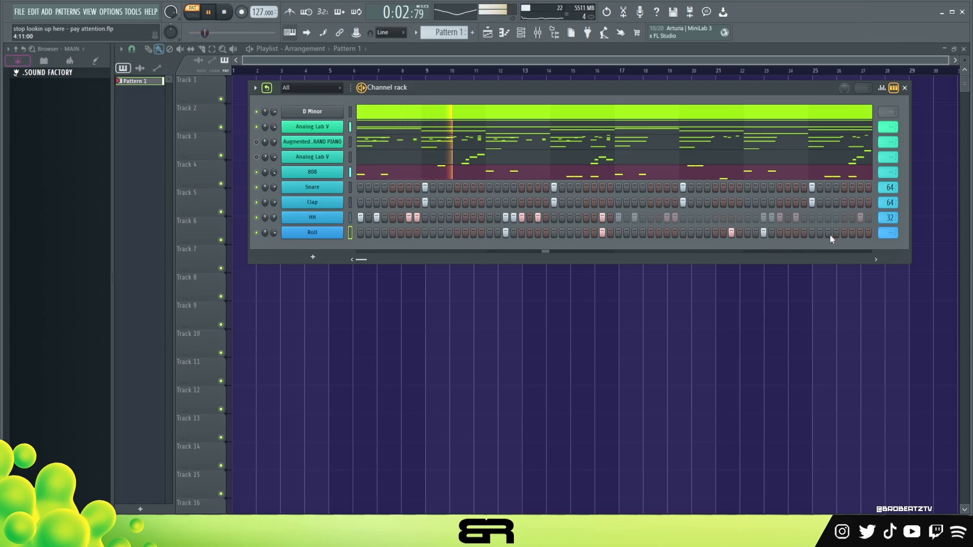
{"action": "left_click", "coordinate": [882, 88]}
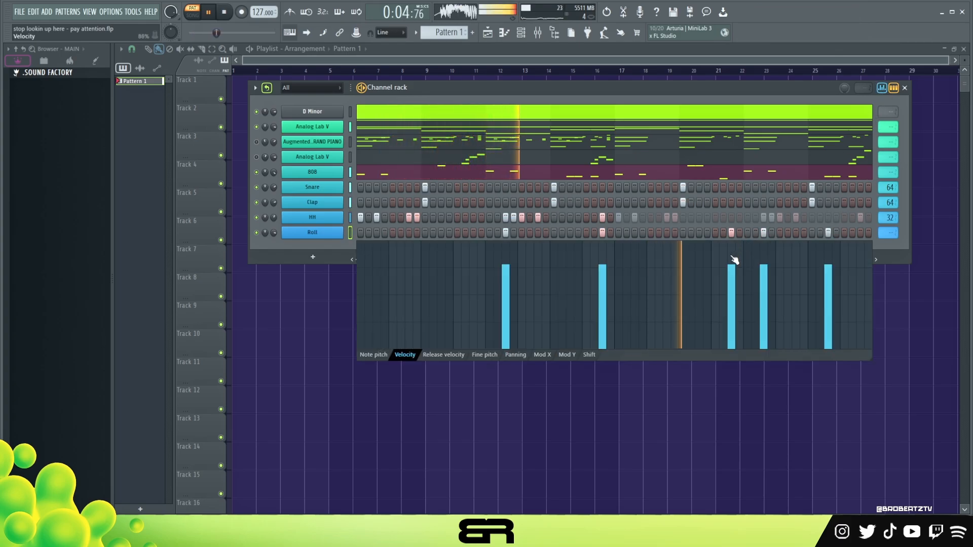
{"action": "left_click", "coordinate": [764, 261]}
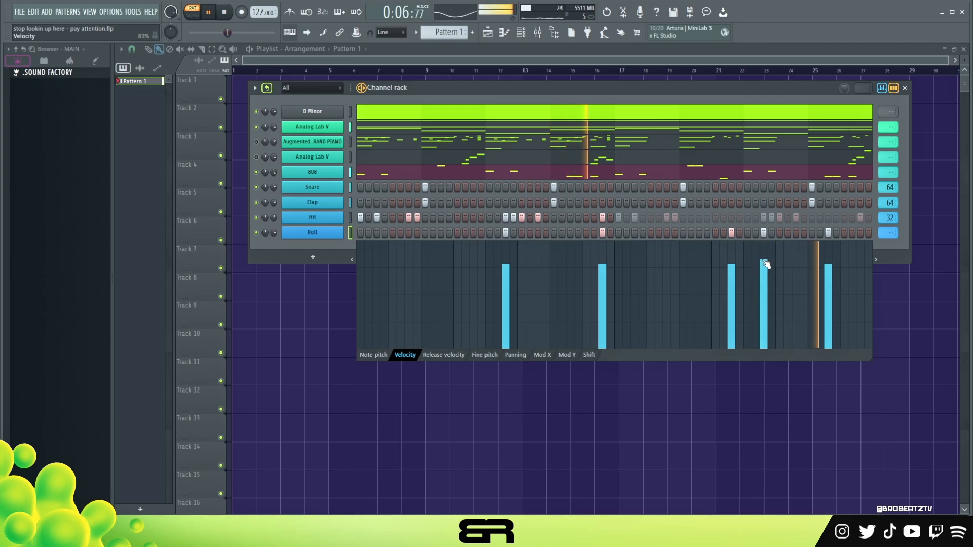
{"action": "left_click", "coordinate": [882, 89]}
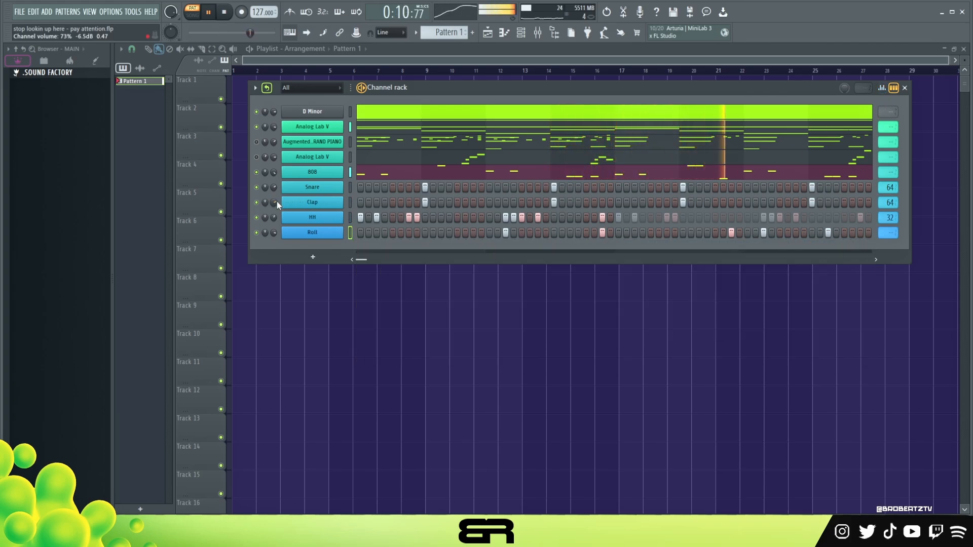
Set the Snare channel volume to 74% while replaying the beat from the start
{"action": "key", "text": "space"}
{"action": "key", "text": "space"}
{"action": "scroll", "coordinate": [274, 189], "scroll_direction": "up", "scroll_amount": 2}
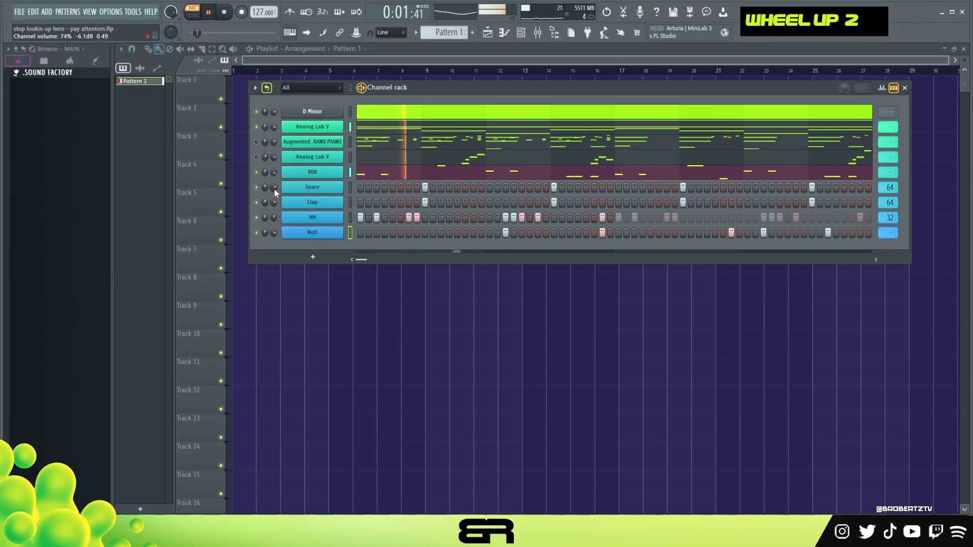
{"action": "scroll", "coordinate": [274, 188], "scroll_direction": "down", "scroll_amount": 1}
{"action": "scroll", "coordinate": [275, 190], "scroll_direction": "up", "scroll_amount": 1}
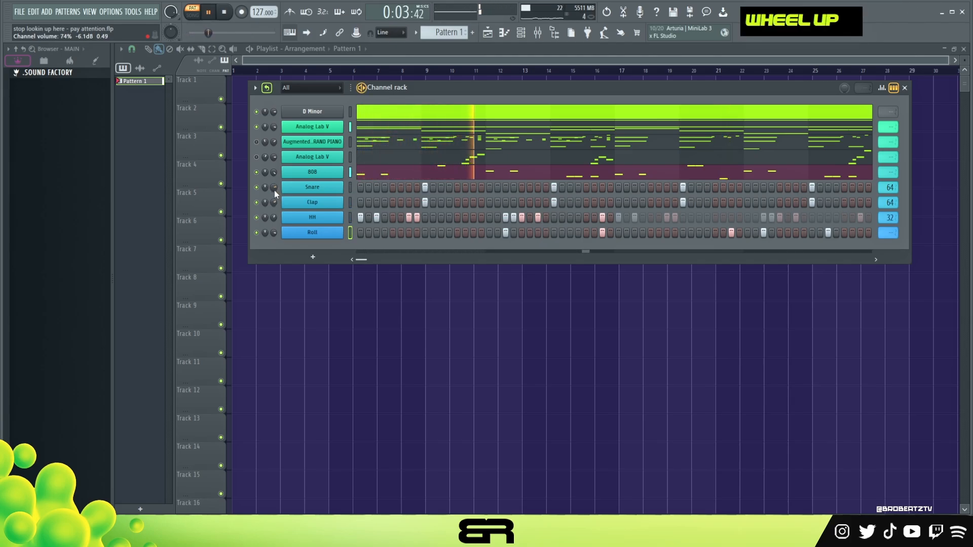
{"action": "key", "text": "space"}
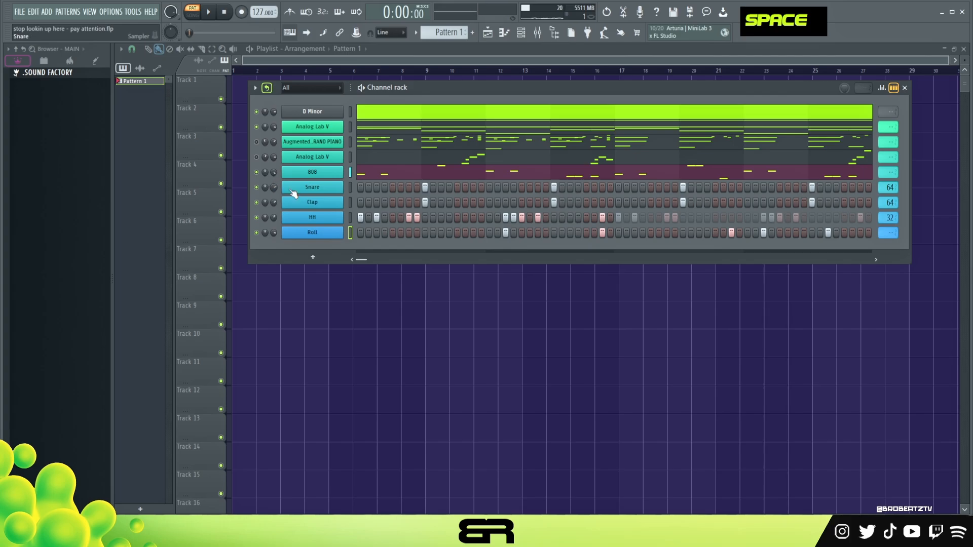
Loop the Roll channel at 64 steps and unmute the Augmented GRAND PIANO and the counter-melody Analog Lab V channels
{"action": "right_click", "coordinate": [889, 233]}
{"action": "left_click", "coordinate": [921, 299]}
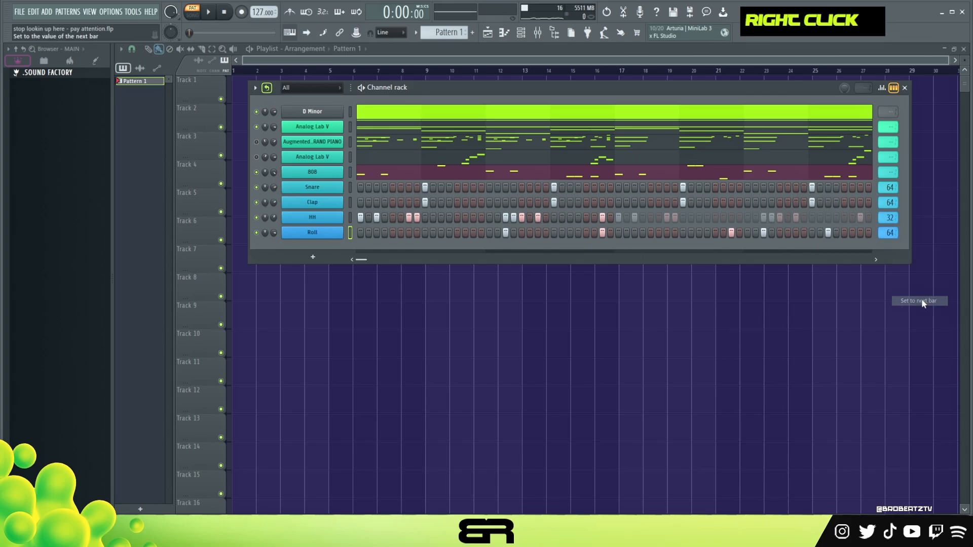
{"action": "double_click", "coordinate": [256, 142], "text": "ctrl"}
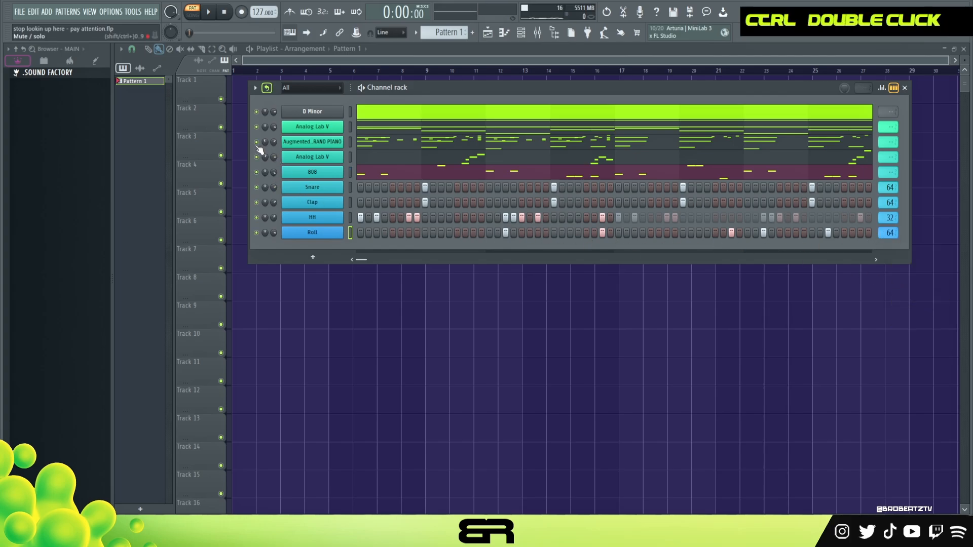
{"action": "left_click_drag", "start_coordinate": [427, 90], "coordinate": [420, 94]}
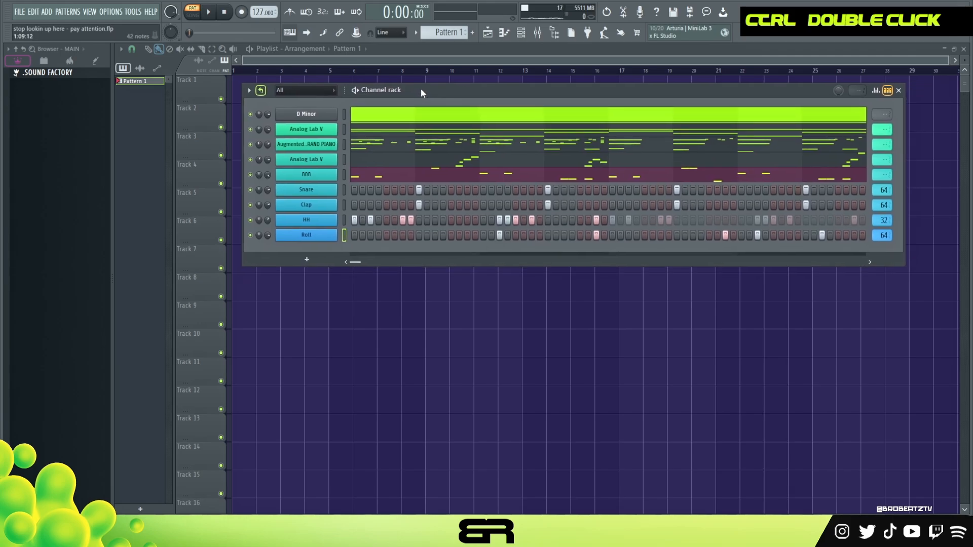
{"action": "double_click", "coordinate": [223, 16]}
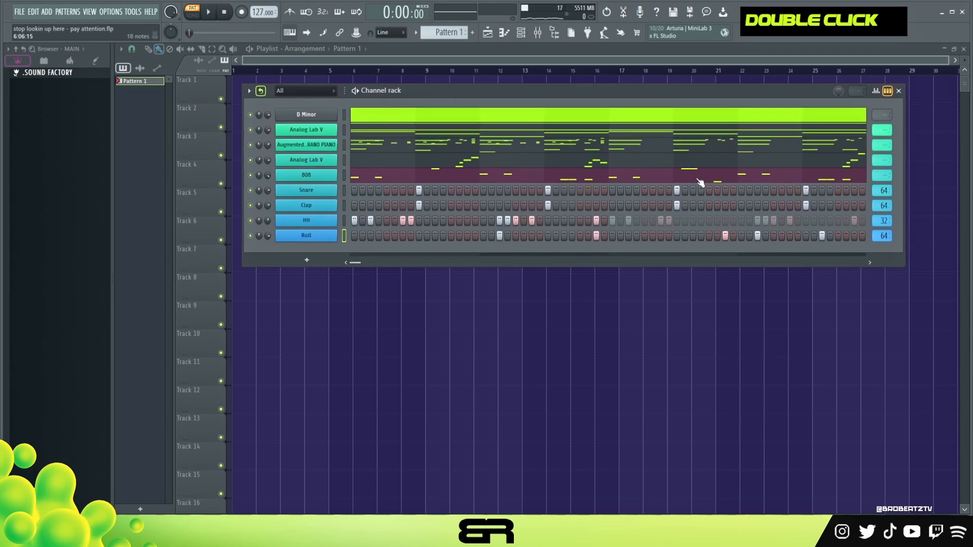
{"action": "left_click_drag", "start_coordinate": [556, 96], "coordinate": [553, 94]}
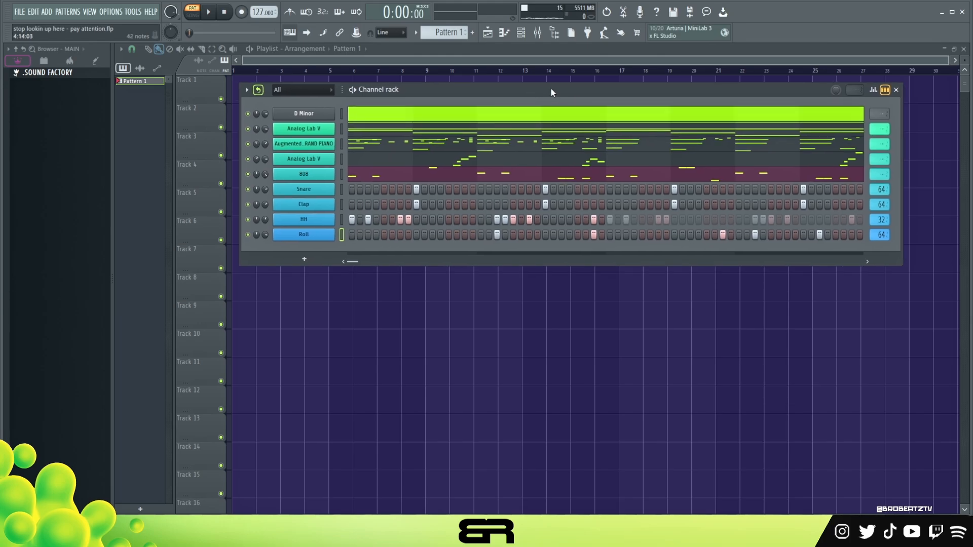
{"action": "double_click", "coordinate": [232, 14]}
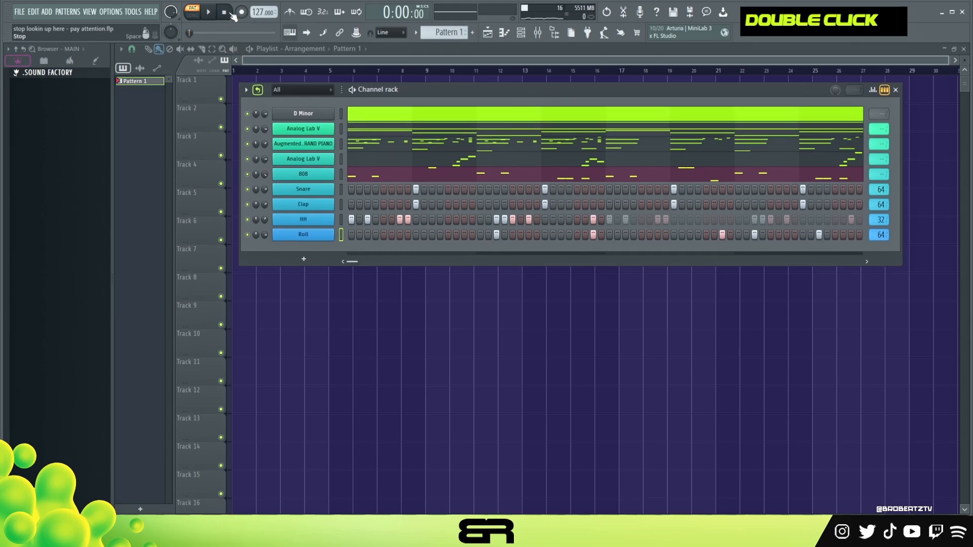
Open the Augmented GRAND PIANO notes, clear the timeline selection and play the pattern from the start to review the melody against the full beat
{"action": "left_click", "coordinate": [361, 145]}
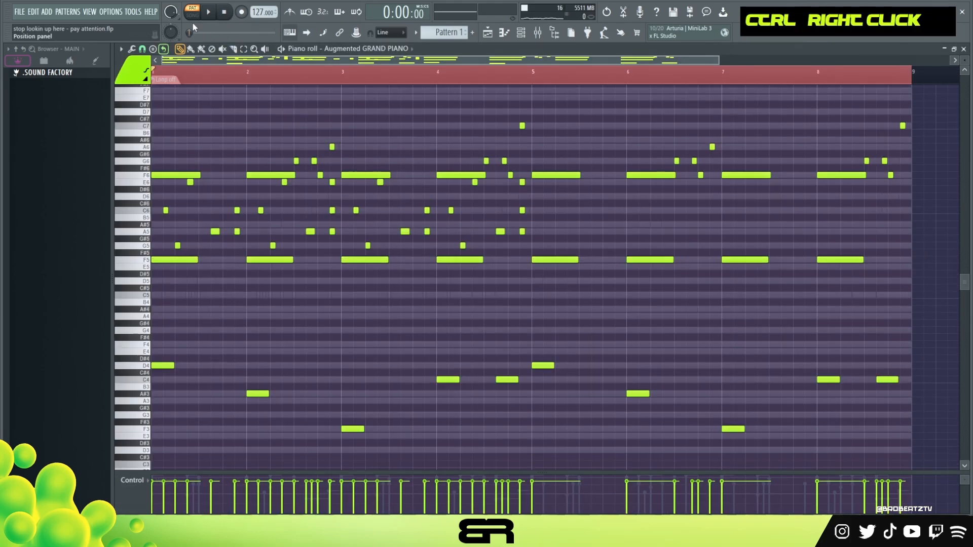
{"action": "double_click", "coordinate": [207, 75]}
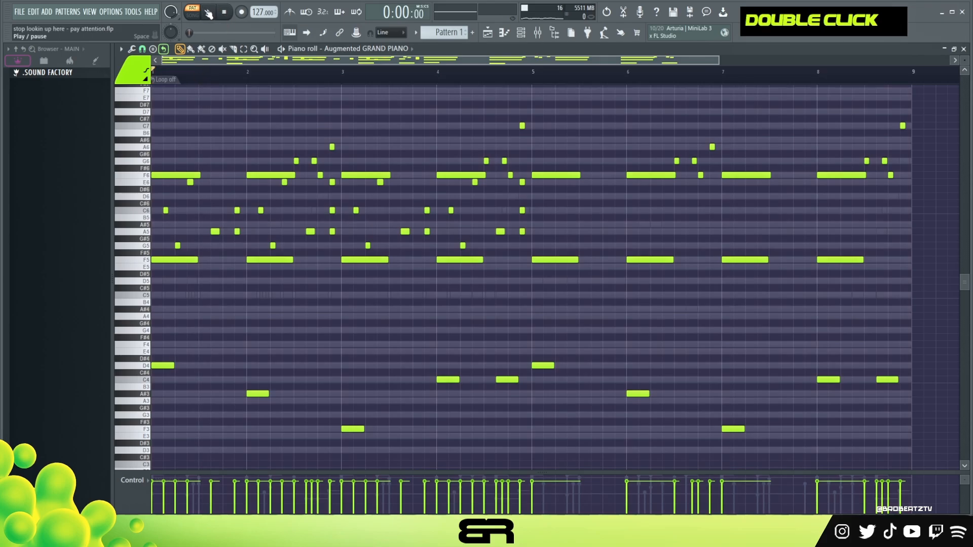
{"action": "key", "text": "space"}
{"action": "key", "text": "F6"}
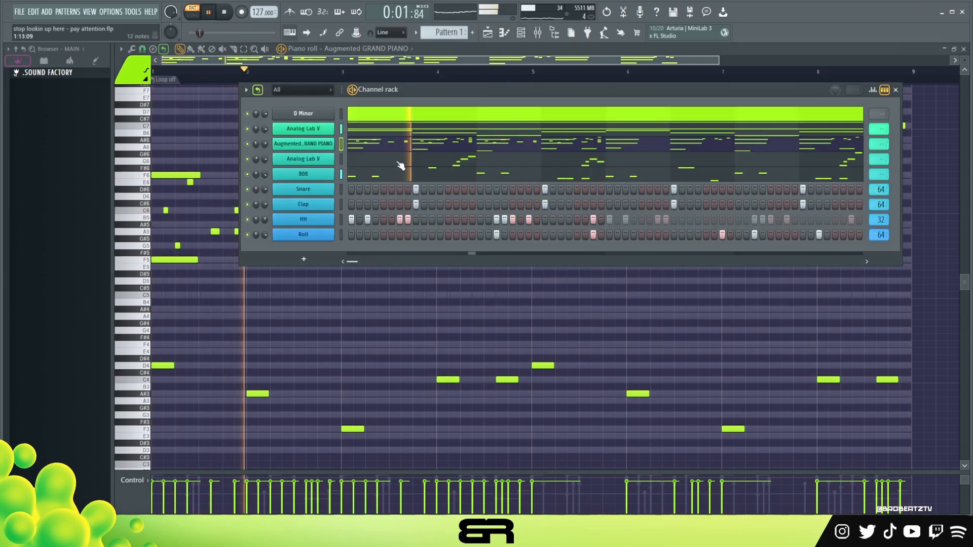
{"action": "scroll", "coordinate": [264, 144], "scroll_direction": "up", "scroll_amount": 1}
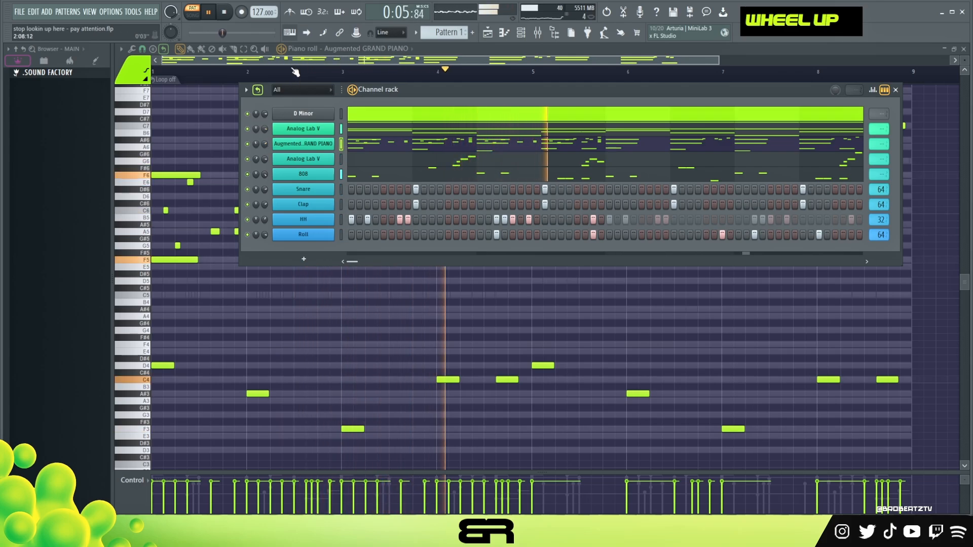
{"action": "key", "text": "F6"}
{"action": "scroll", "coordinate": [608, 159], "scroll_direction": "down", "scroll_amount": 1}
{"action": "scroll", "coordinate": [608, 159], "scroll_direction": "up", "scroll_amount": 1}
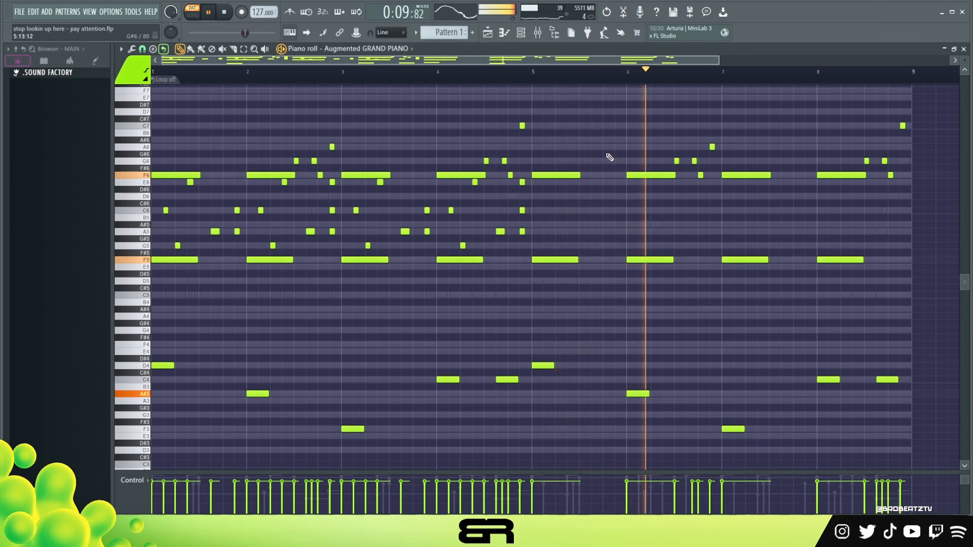
{"action": "scroll", "coordinate": [694, 217], "scroll_direction": "up", "scroll_amount": 1}
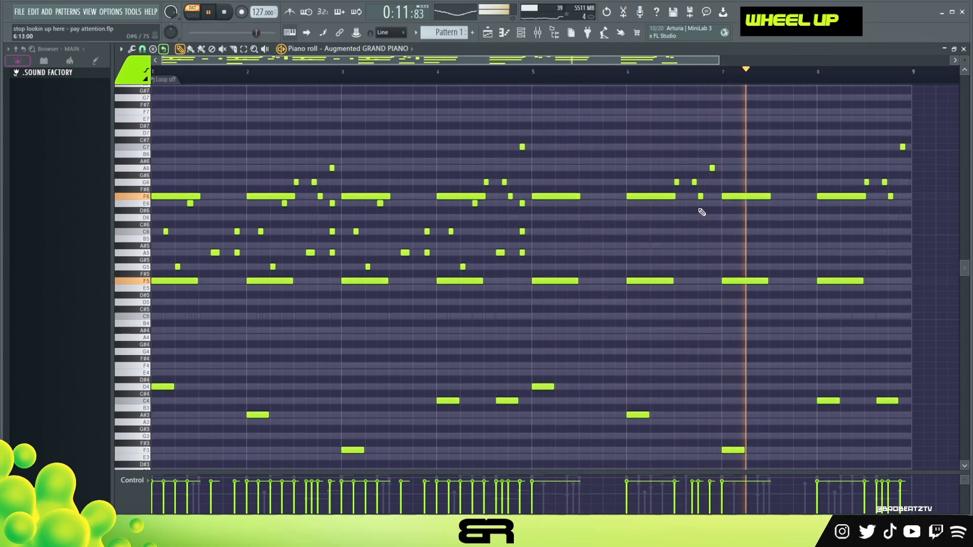
{"action": "scroll", "coordinate": [701, 212], "scroll_direction": "down", "scroll_amount": 1}
Examine the notes of the chord Analog Lab V, 808, counter-melody Analog Lab V and Augmented GRAND PIANO channels during playback, then stop it
{"action": "left_click", "coordinate": [521, 33]}
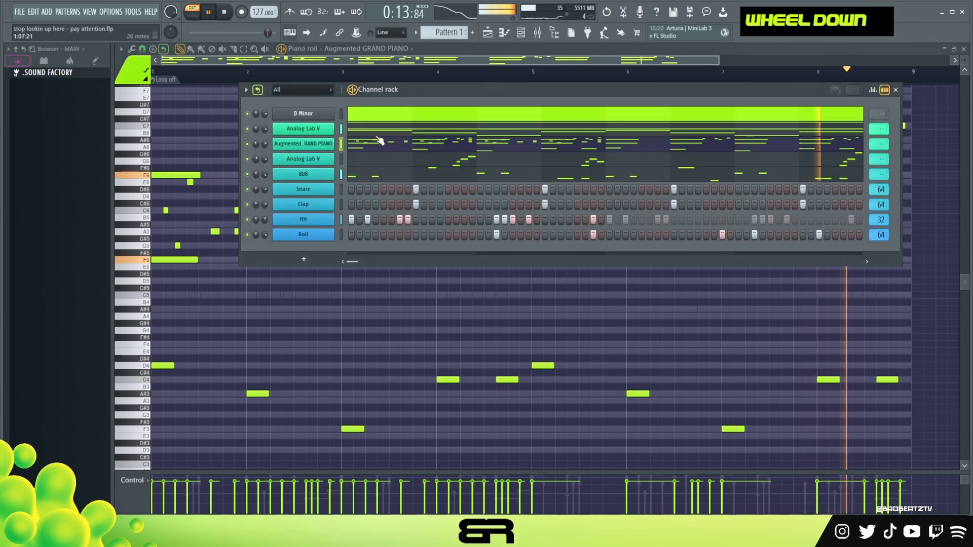
{"action": "left_click", "coordinate": [378, 133]}
{"action": "scroll", "coordinate": [430, 166], "scroll_direction": "down", "scroll_amount": 1}
{"action": "scroll", "coordinate": [430, 166], "scroll_direction": "up", "scroll_amount": 1}
{"action": "key", "text": "F6"}
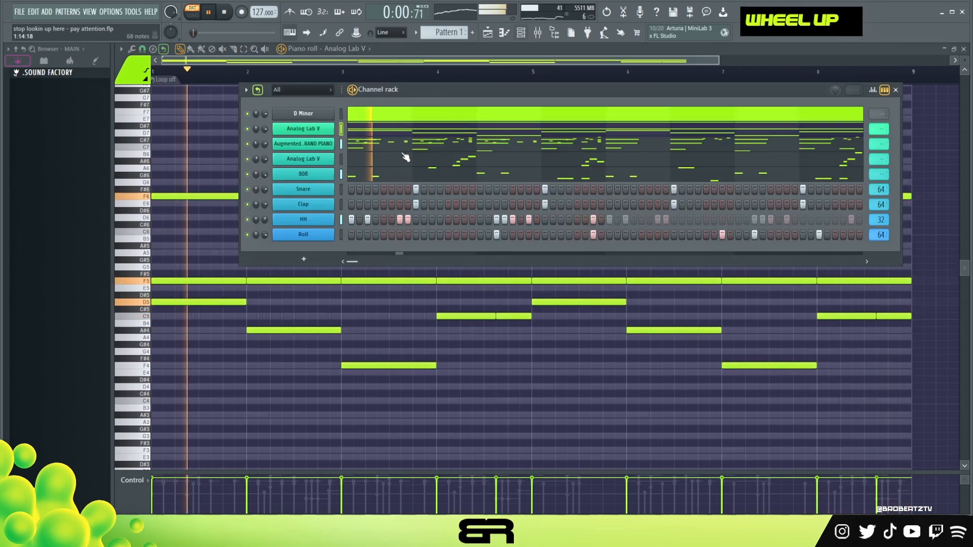
{"action": "left_click", "coordinate": [398, 175]}
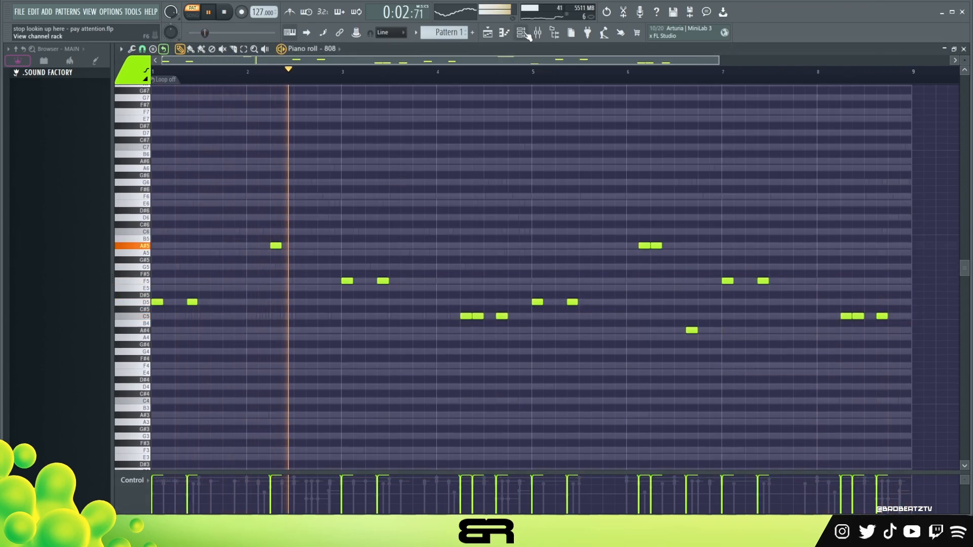
{"action": "key", "text": "F6"}
{"action": "left_click", "coordinate": [389, 165]}
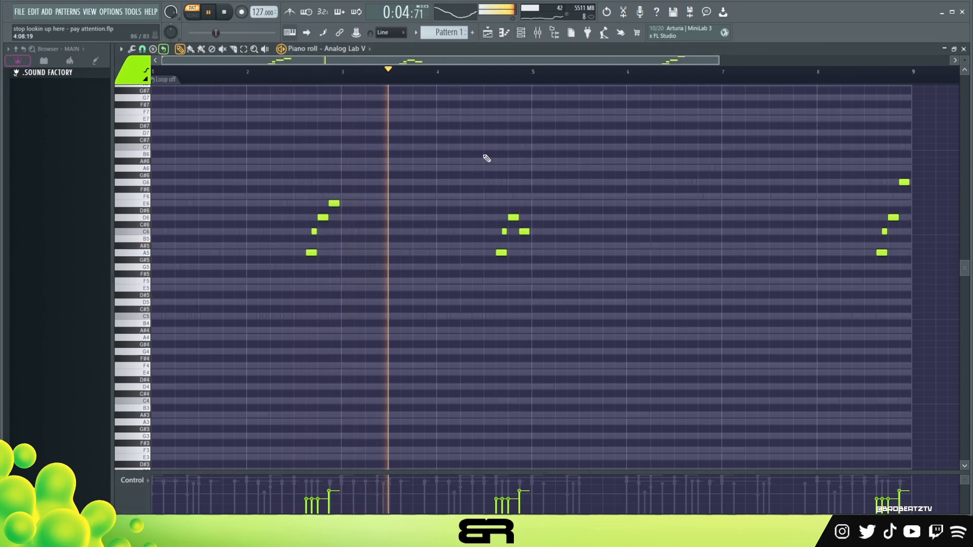
{"action": "key", "text": "F6"}
{"action": "left_click", "coordinate": [405, 145]}
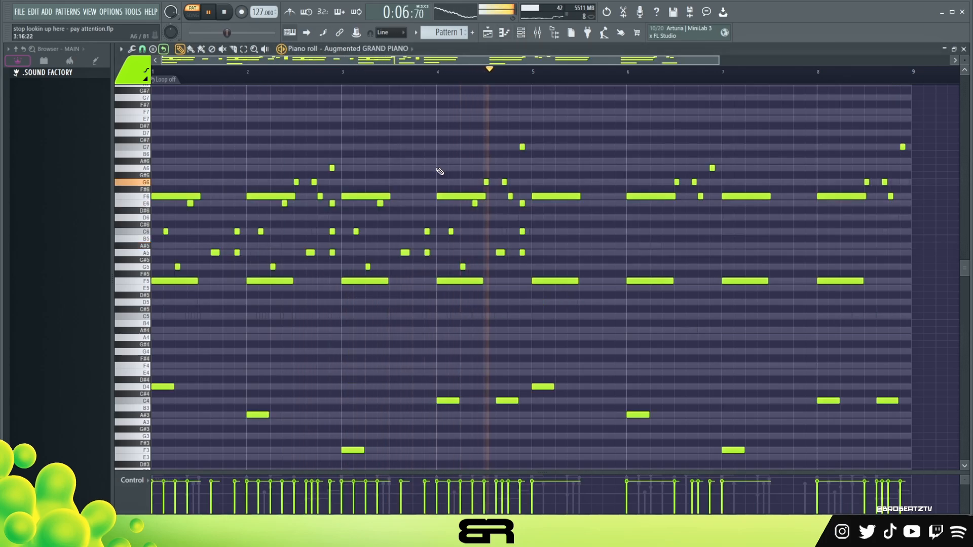
{"action": "key", "text": "space"}
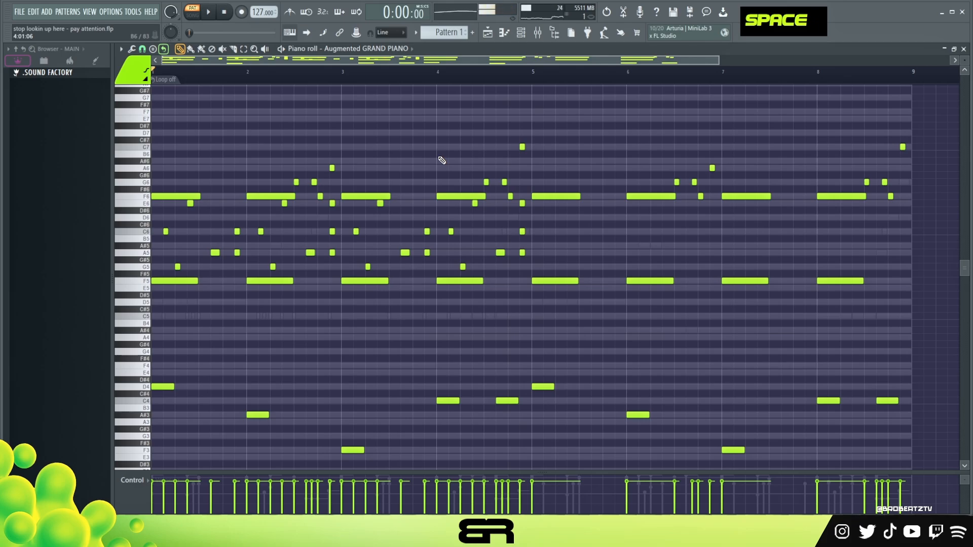